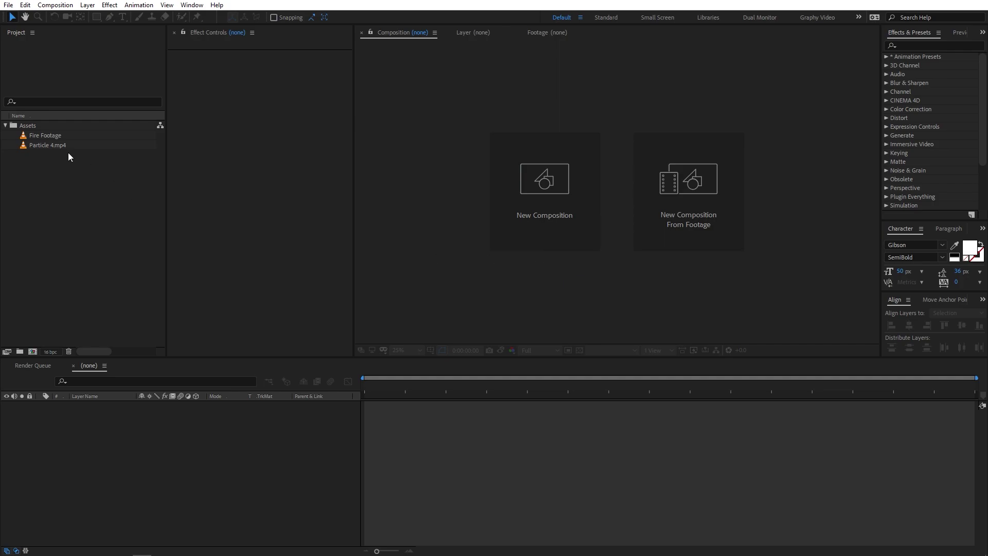
pyautogui.click(48, 136)
pyautogui.click(42, 146)
pyautogui.click(53, 181)
pyautogui.moveTo(61, 169); pyautogui.dragTo(31, 131)
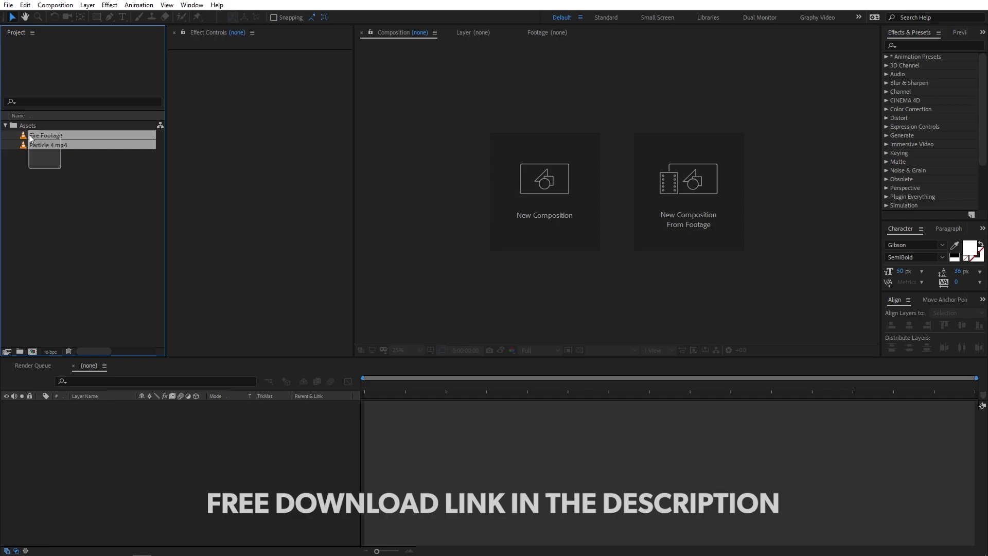
pyautogui.click(59, 190)
pyautogui.moveTo(71, 182); pyautogui.dragTo(37, 137)
pyautogui.click(62, 175)
pyautogui.moveTo(91, 187); pyautogui.dragTo(40, 138)
pyautogui.moveTo(60, 178); pyautogui.dragTo(36, 132)
pyautogui.click(63, 190)
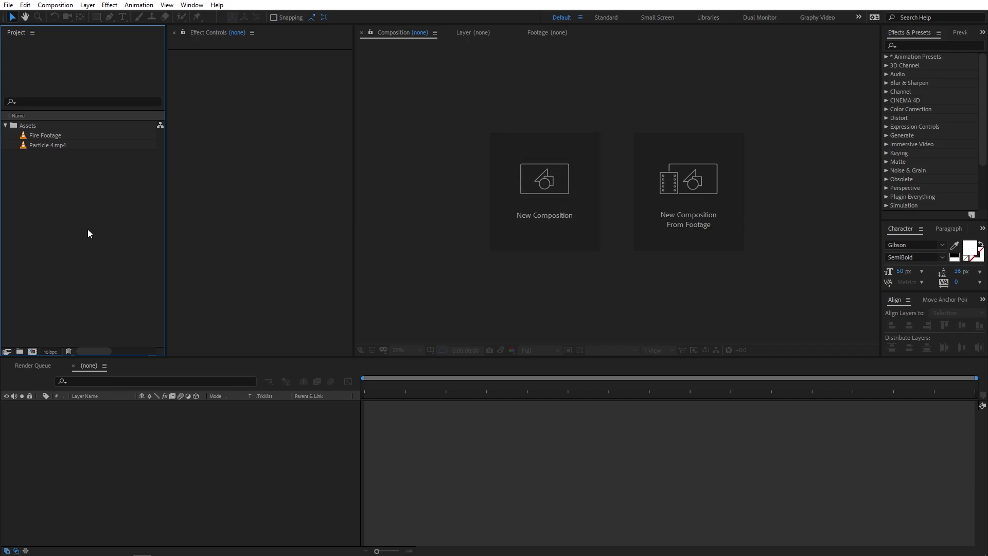
# Create a new 1920 x 1080 composition named Main at 30 frames per second, lasting 10 seconds
pyautogui.click(55, 5)
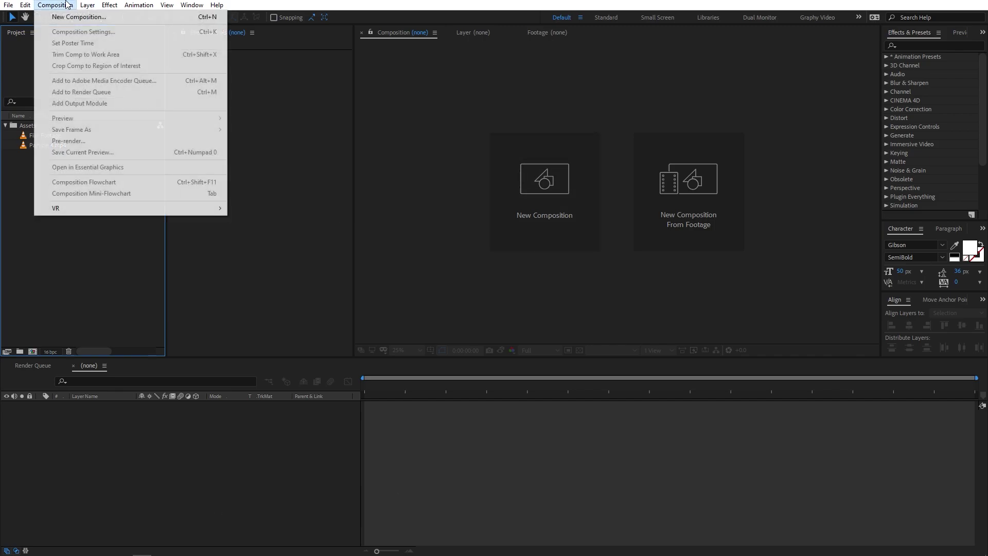
pyautogui.click(66, 19)
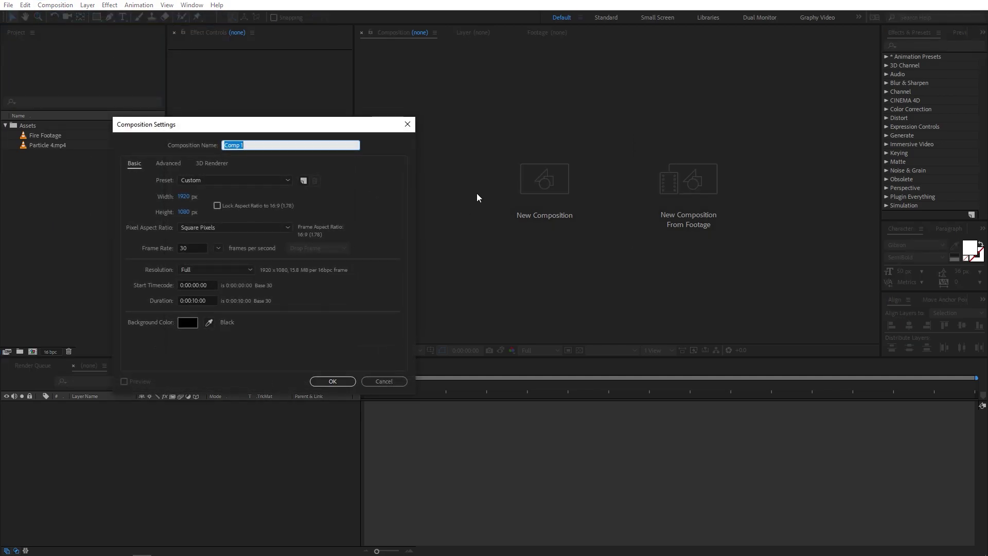
pyautogui.write('Main')
pyautogui.moveTo(196, 256); pyautogui.dragTo(175, 253)
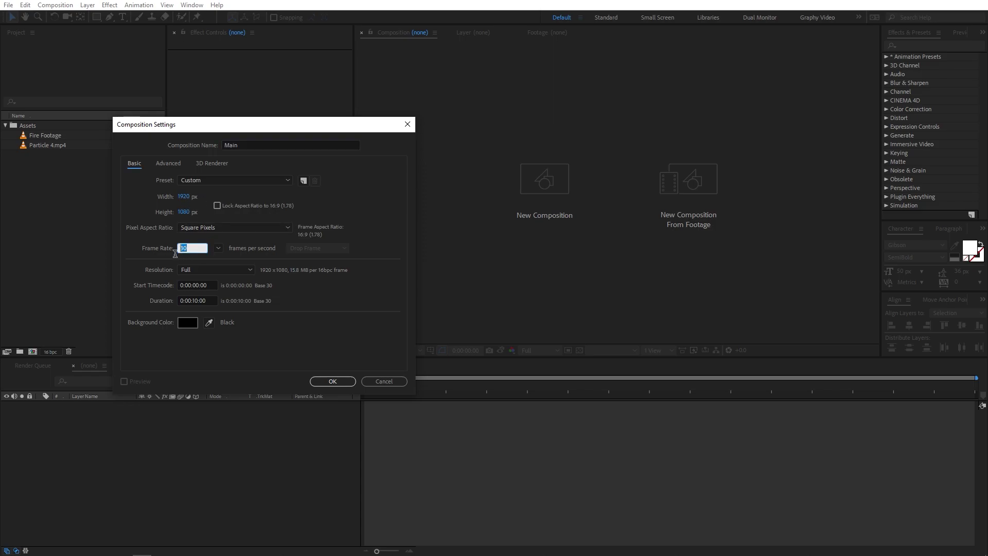
pyautogui.click(217, 248)
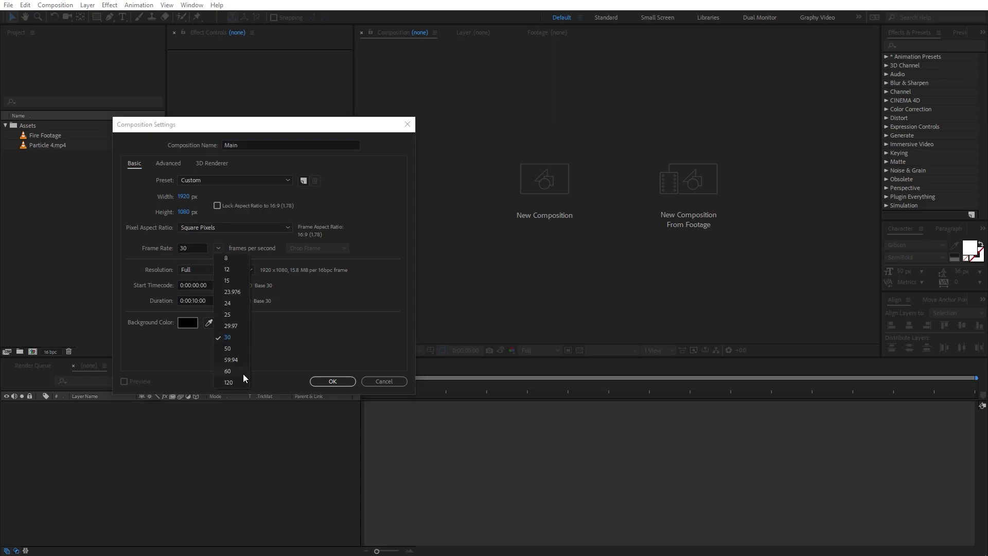
pyautogui.click(232, 336)
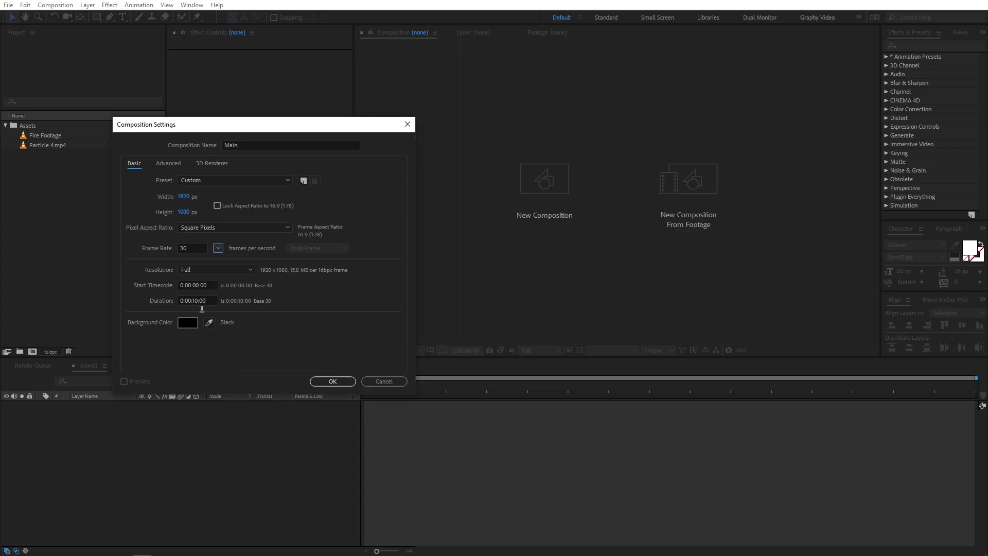
pyautogui.click(332, 381)
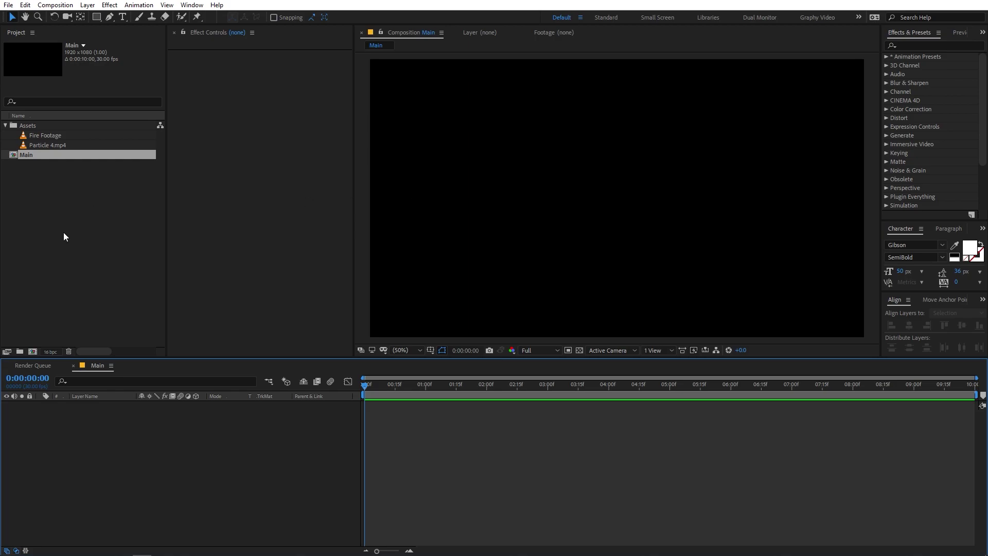
# Add a text layer reading FIRE near the middle of the Main composition
pyautogui.click(122, 17)
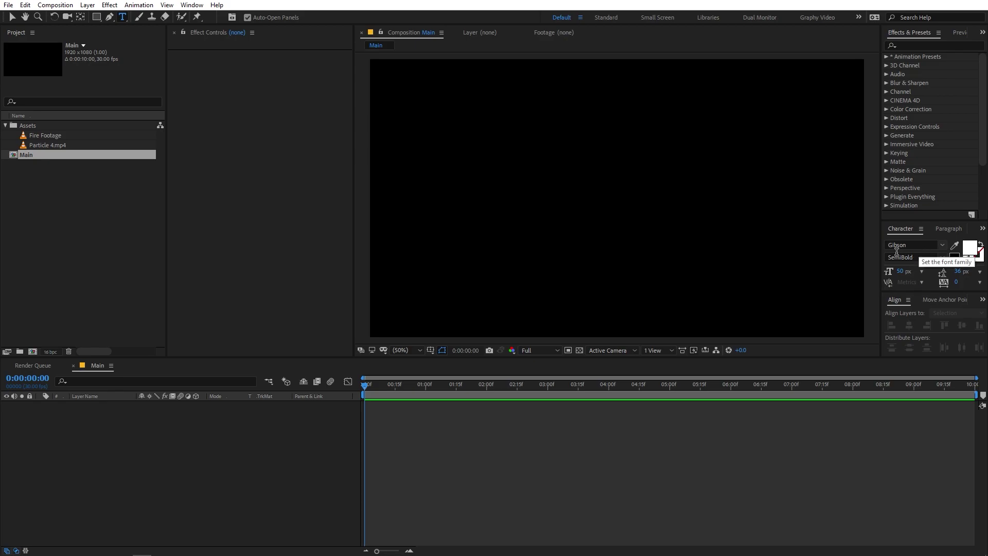
pyautogui.click(606, 213)
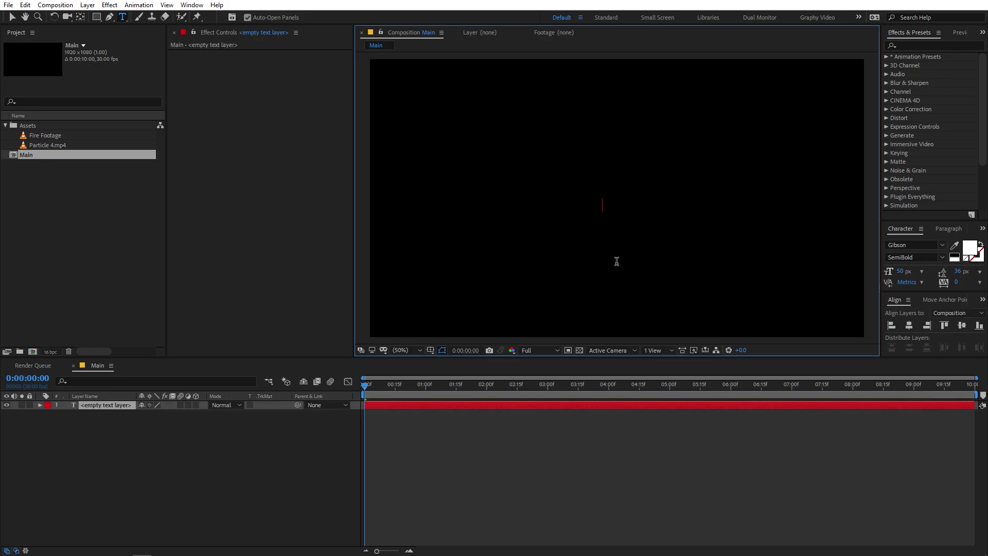
pyautogui.write('FIRE')
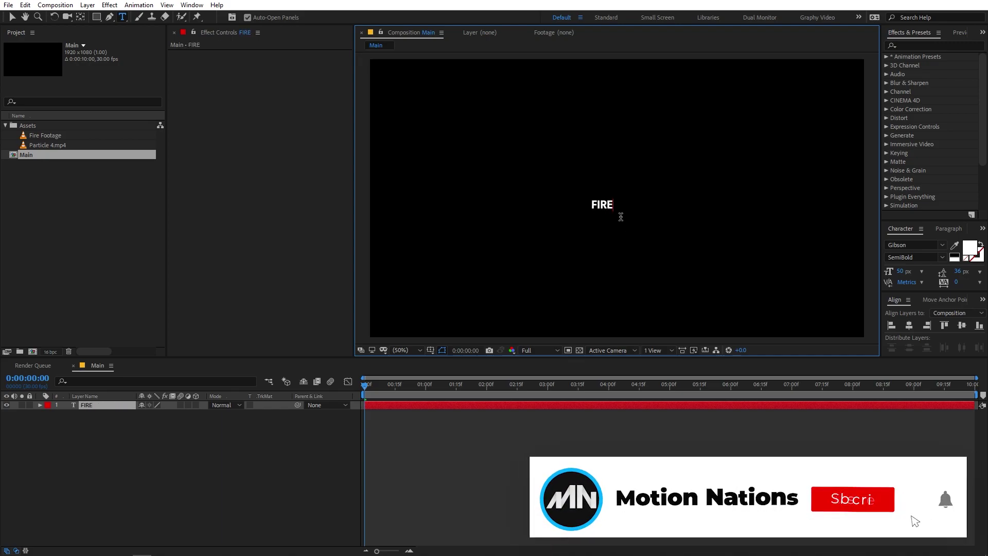
# Set the FIRE text's font style to Bold and center it horizontally and vertically in the composition
pyautogui.doubleClick(612, 213)
pyautogui.click(944, 257)
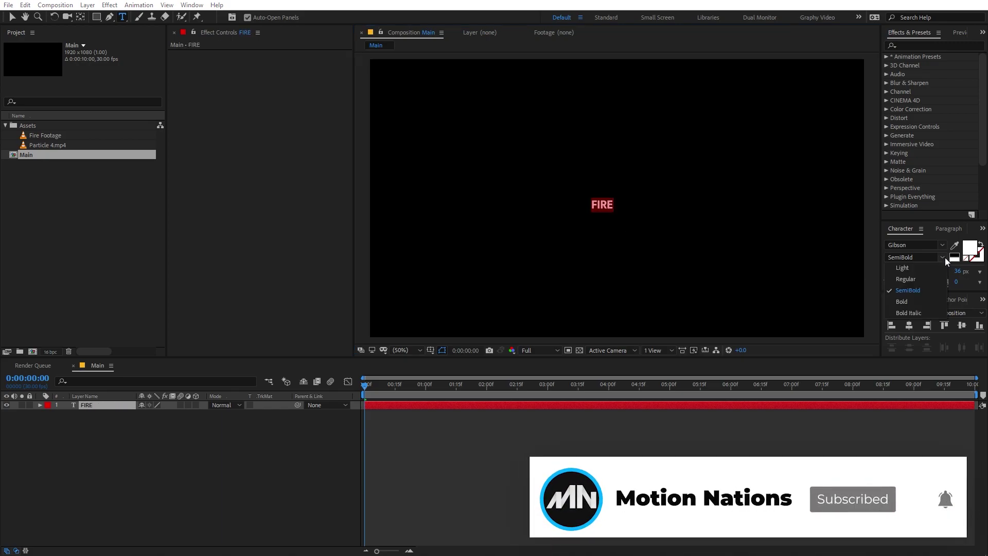
pyautogui.click(901, 302)
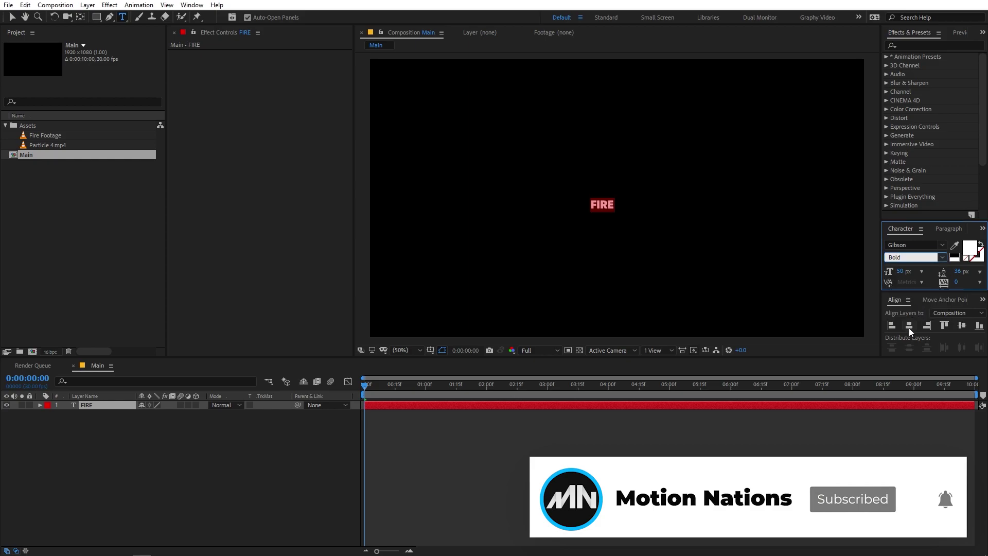
pyautogui.click(909, 326)
pyautogui.click(961, 326)
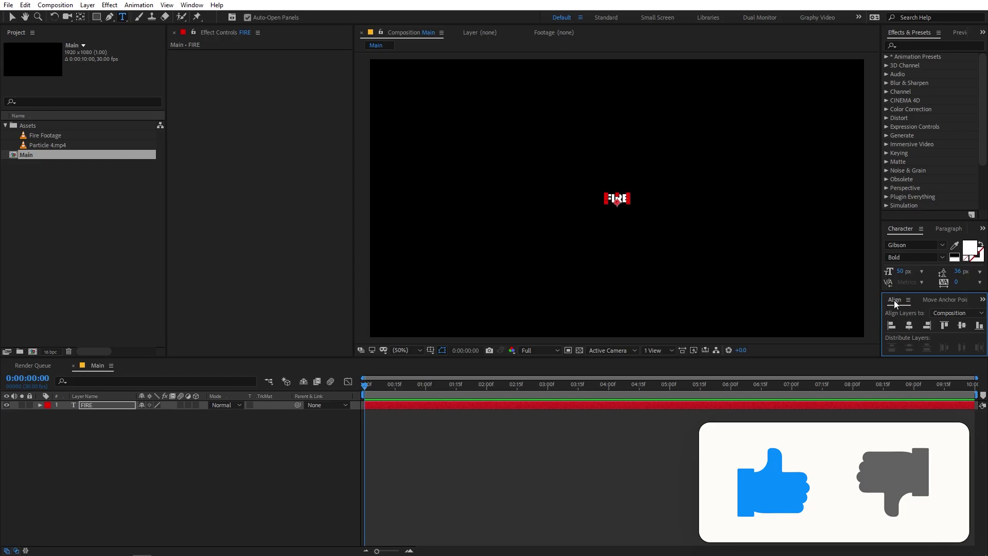
pyautogui.click(199, 6)
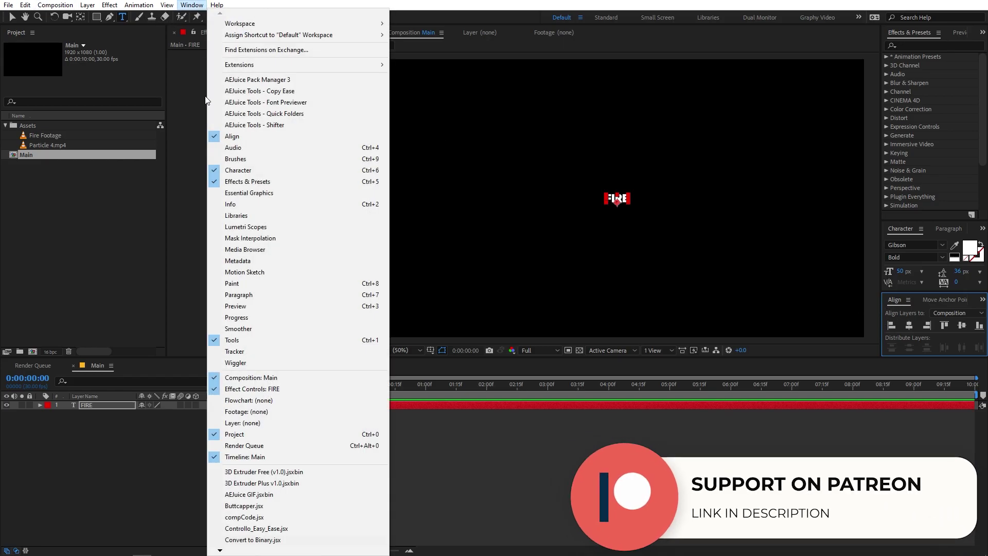
pyautogui.click(275, 138)
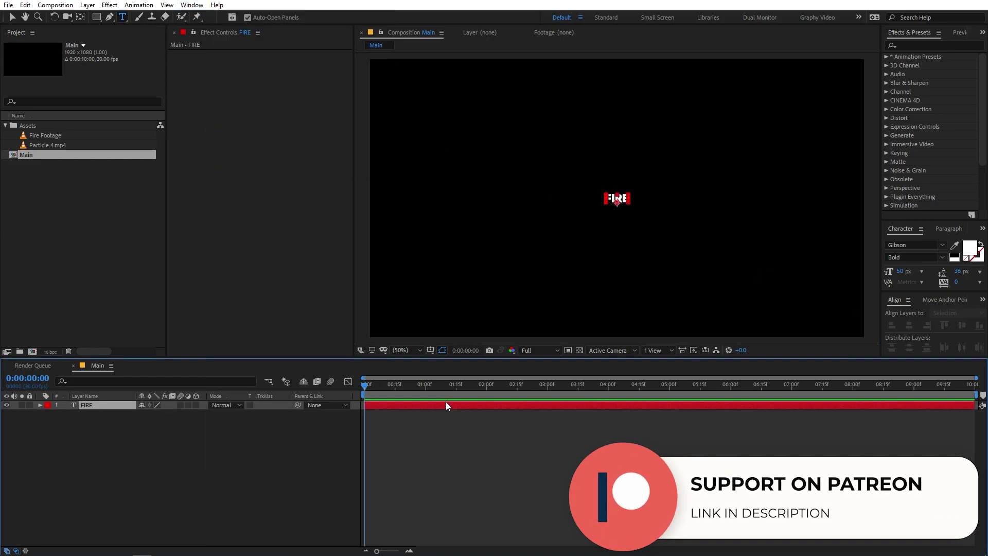
pyautogui.click(12, 17)
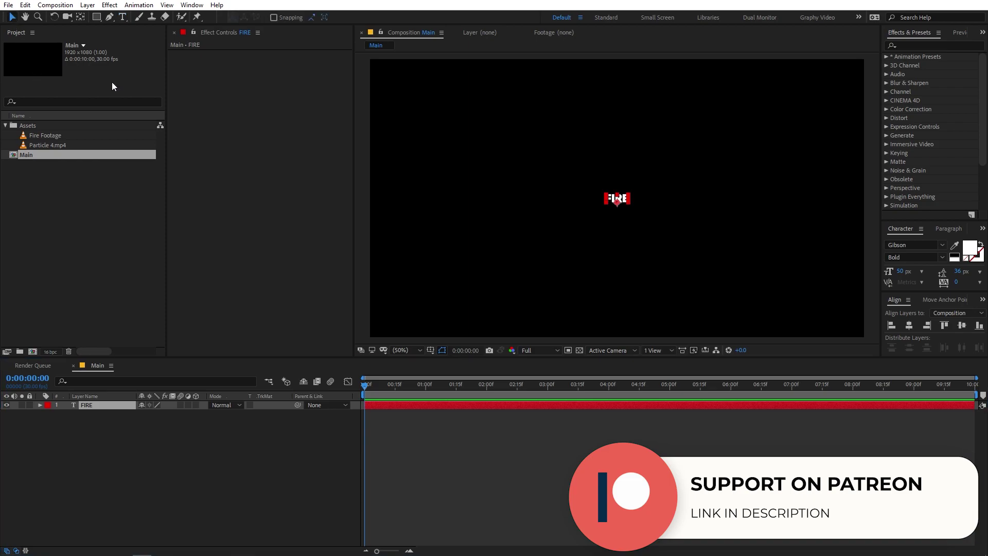
pyautogui.click(931, 298)
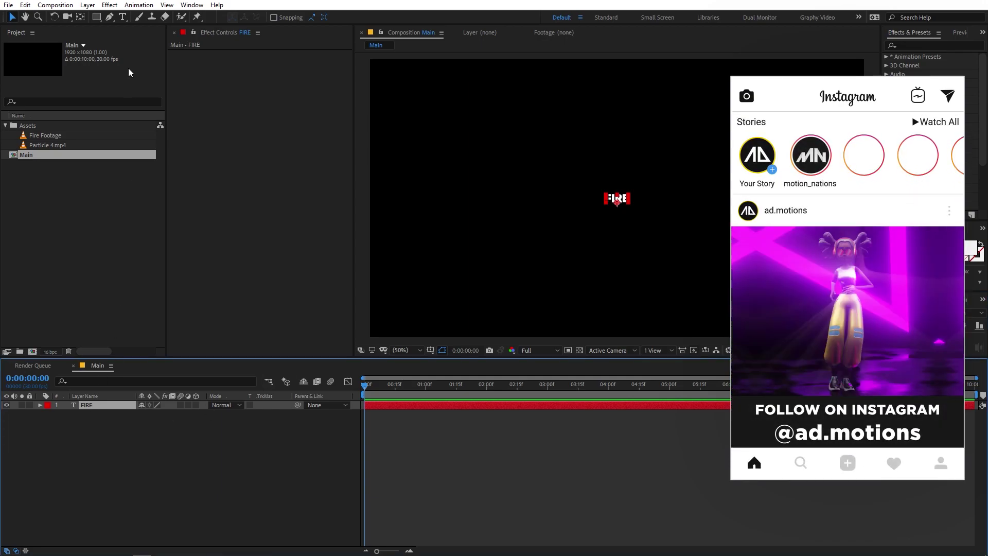
# Center the FIRE text layer's anchor point and scale the text up to about a third of the frame width
pyautogui.click(81, 17)
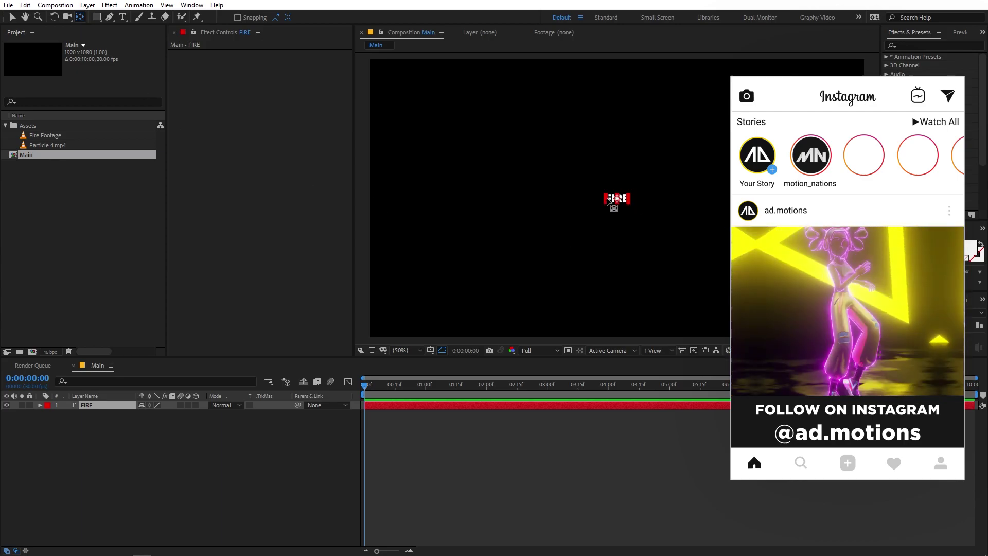
pyautogui.click(108, 407)
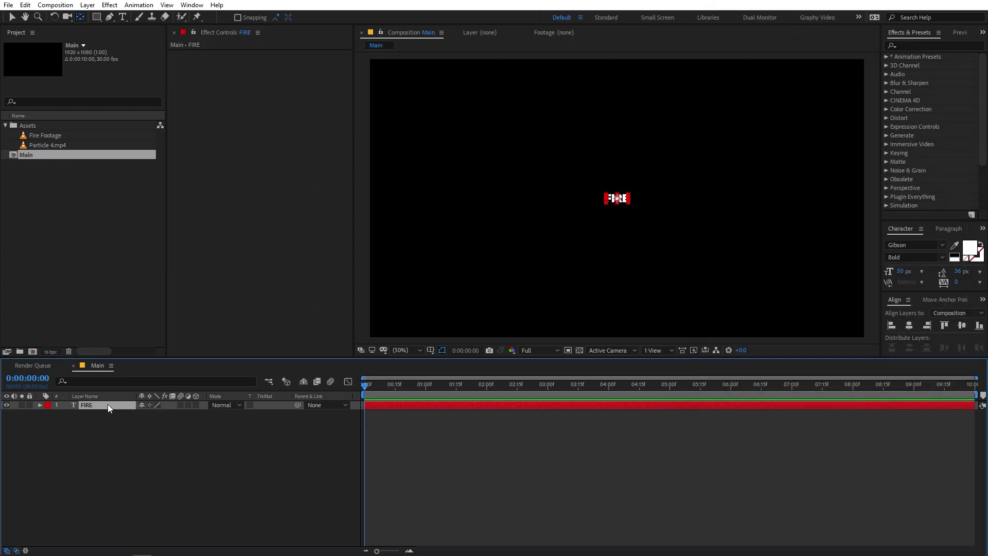
pyautogui.press('s')
pyautogui.moveTo(154, 417); pyautogui.dragTo(481, 412)
pyautogui.click(500, 457)
pyautogui.click(50, 413)
pyautogui.click(40, 405)
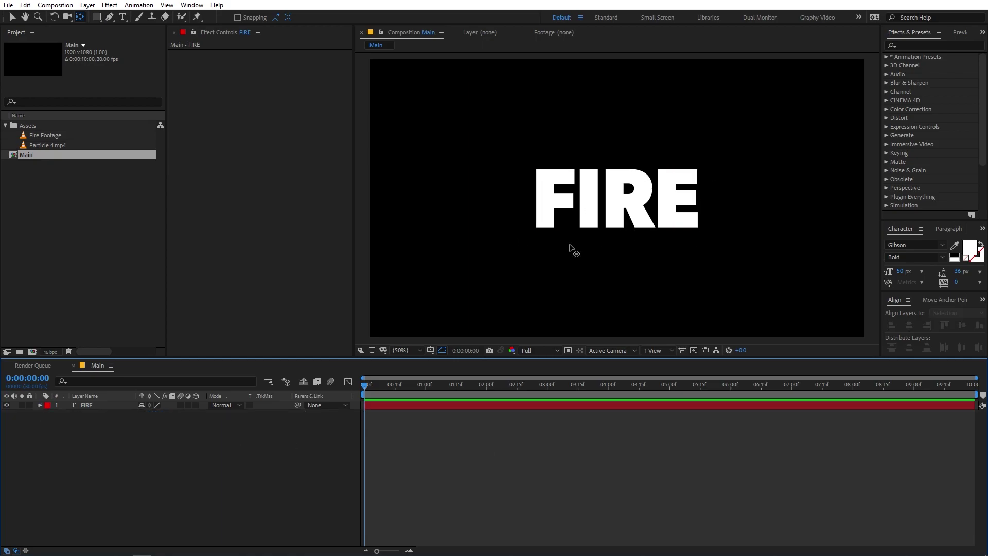
pyautogui.press('v')
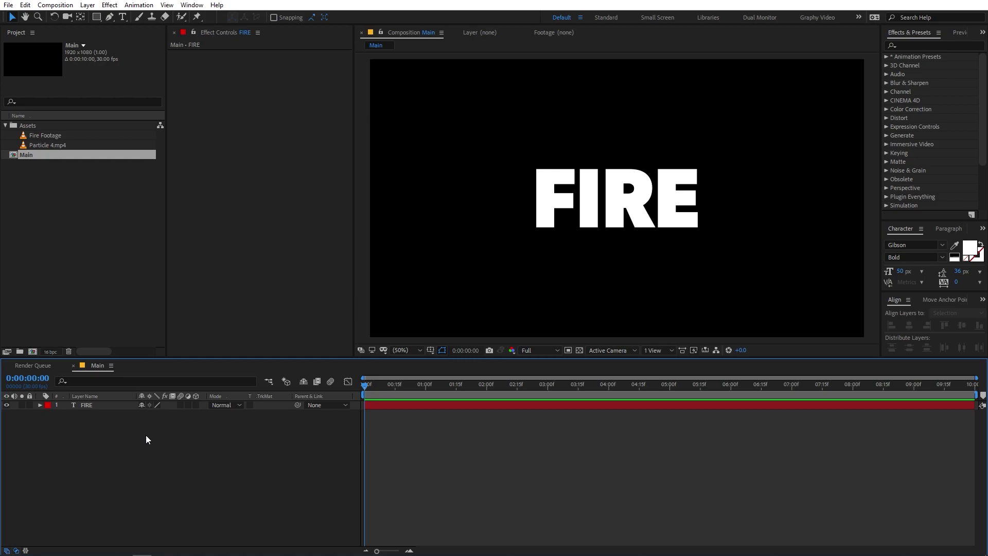
# Create a black, composition-sized solid layer named Fire above the text layer
pyautogui.click(88, 5)
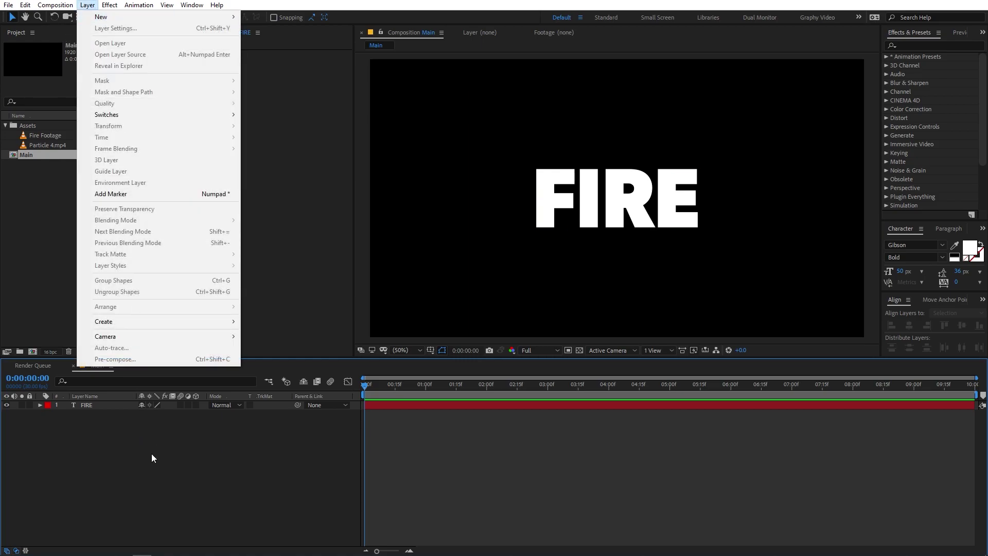
pyautogui.rightClick(164, 477)
pyautogui.moveTo(249, 367)
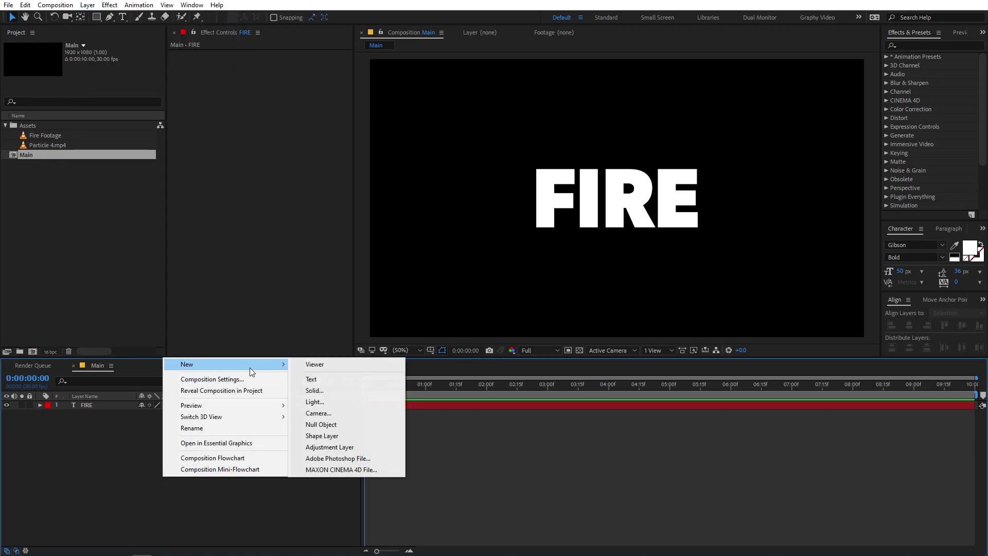
pyautogui.click(341, 391)
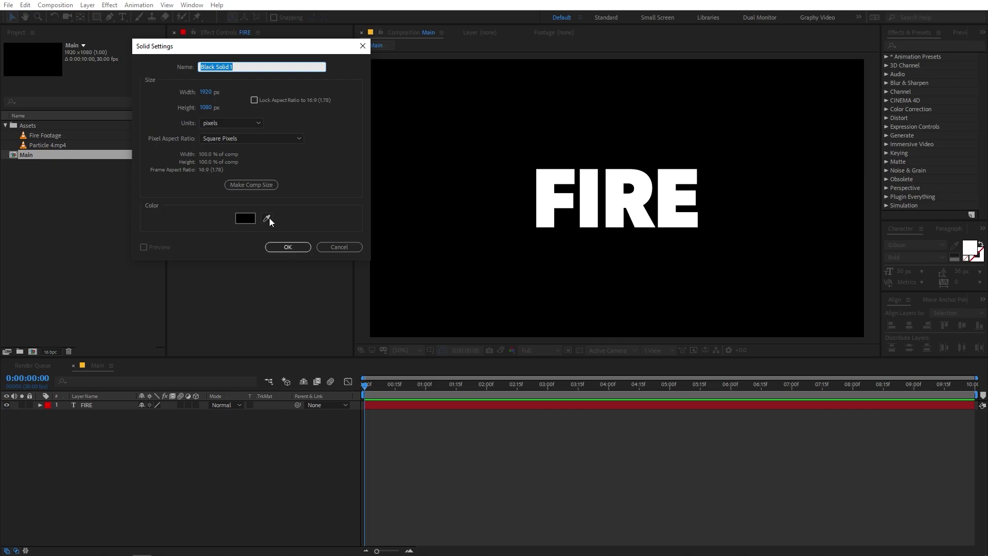
pyautogui.write('Fire')
pyautogui.click(287, 246)
pyautogui.click(104, 427)
# Find the Video Copilot Saber effect and apply it to the Fire solid layer
pyautogui.click(90, 406)
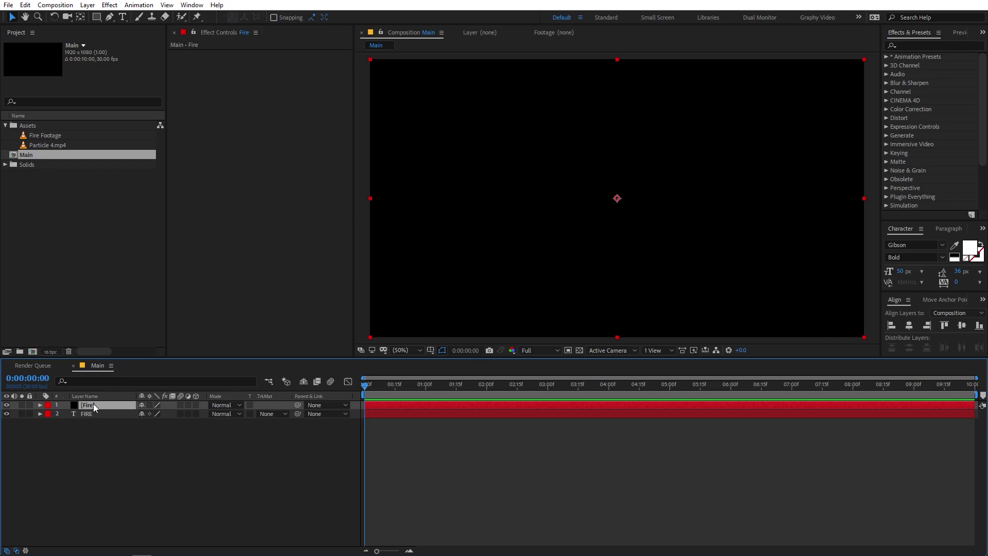
pyautogui.click(919, 47)
pyautogui.write('saber')
pyautogui.moveTo(904, 120); pyautogui.dragTo(108, 408)
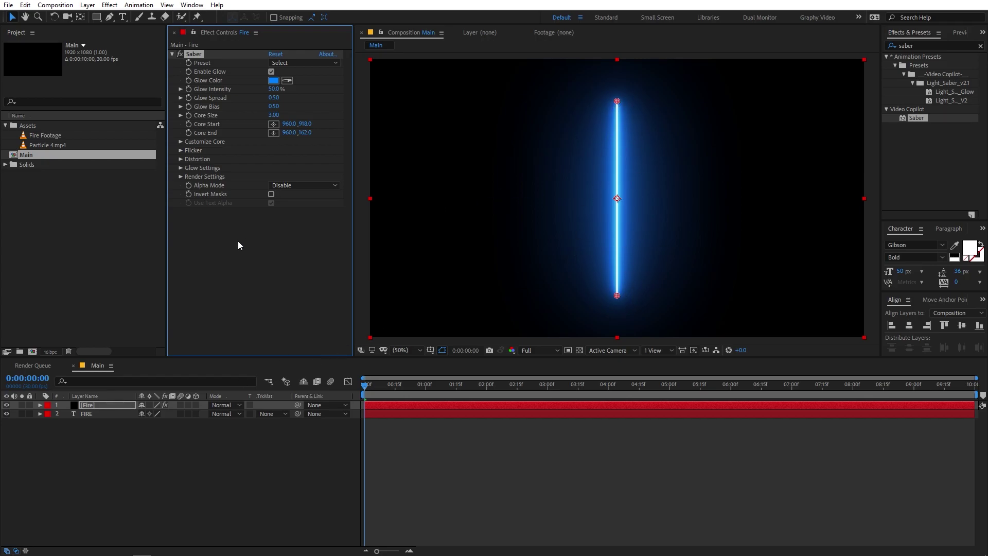
# Set Saber's Core Type to Text Layer and use the FIRE text layer as its source
pyautogui.click(181, 141)
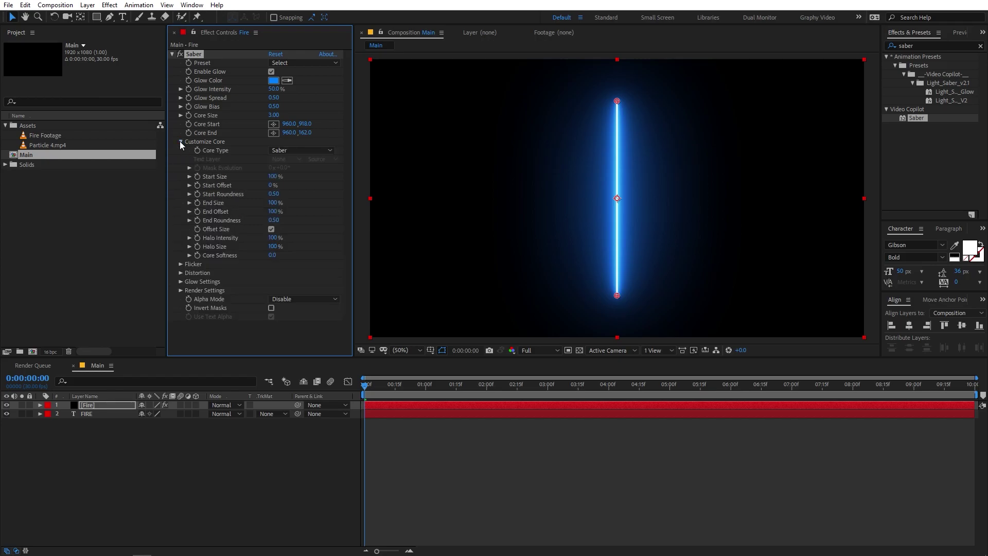
pyautogui.click(286, 149)
pyautogui.click(297, 186)
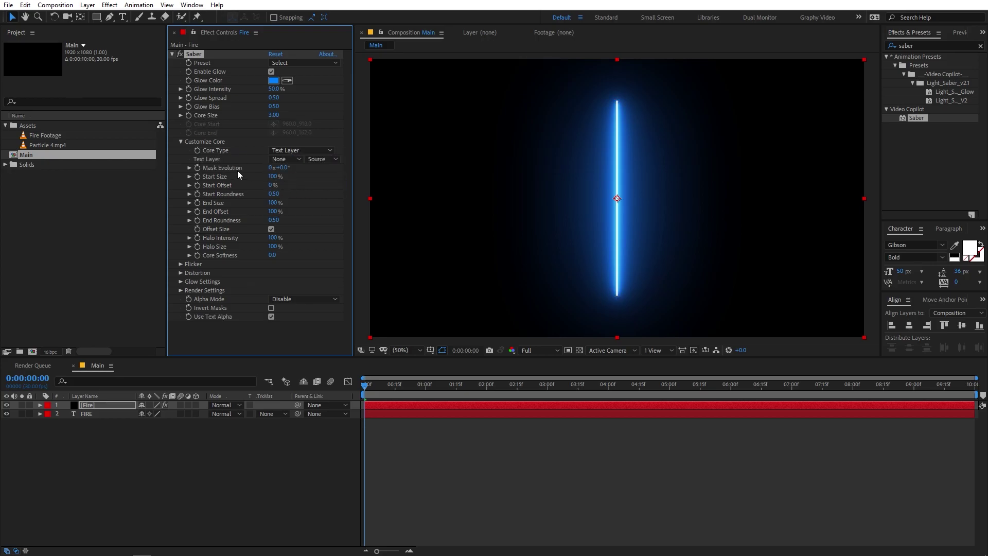
pyautogui.click(280, 160)
pyautogui.click(296, 196)
pyautogui.click(321, 158)
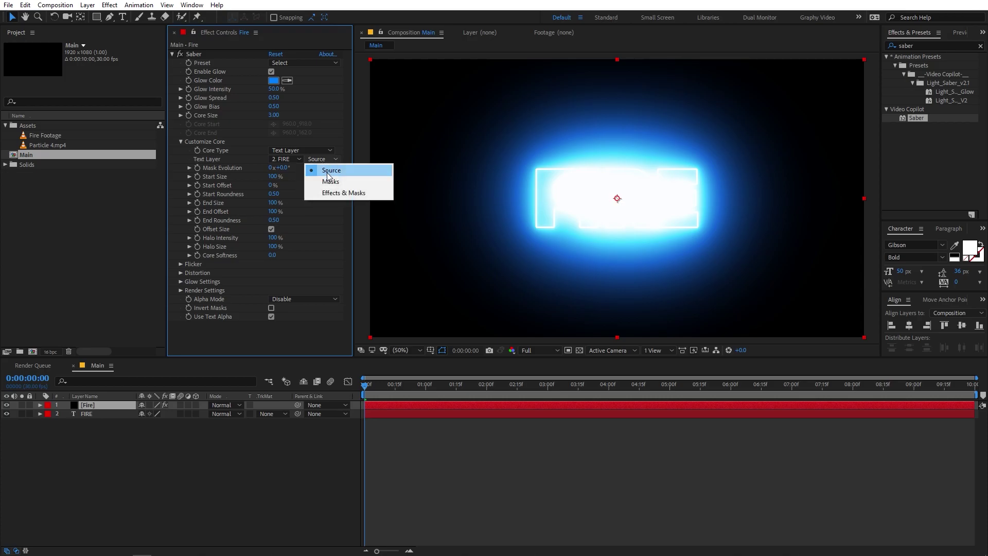
pyautogui.click(276, 342)
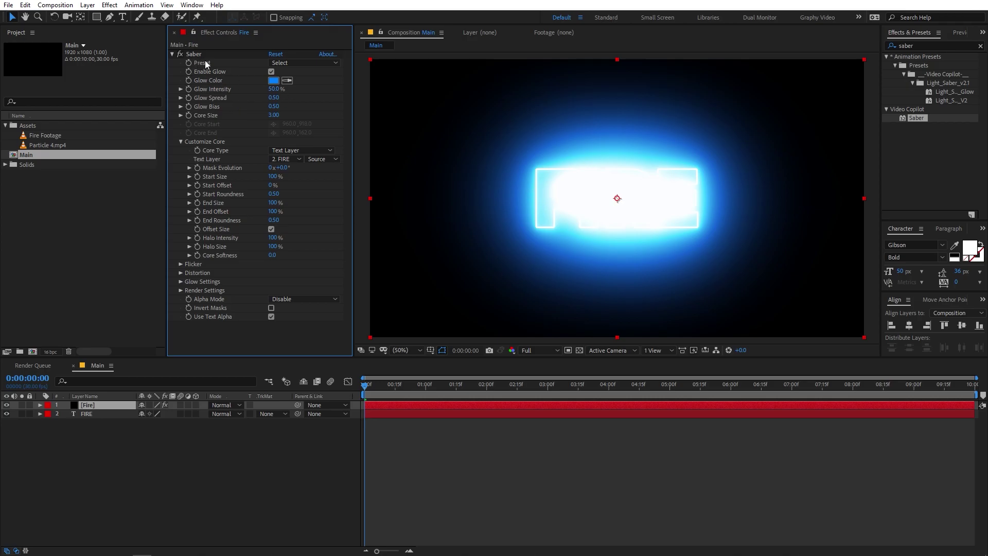
# Apply the Fire preset to the Saber effect and set its Core Size to 2
pyautogui.click(307, 60)
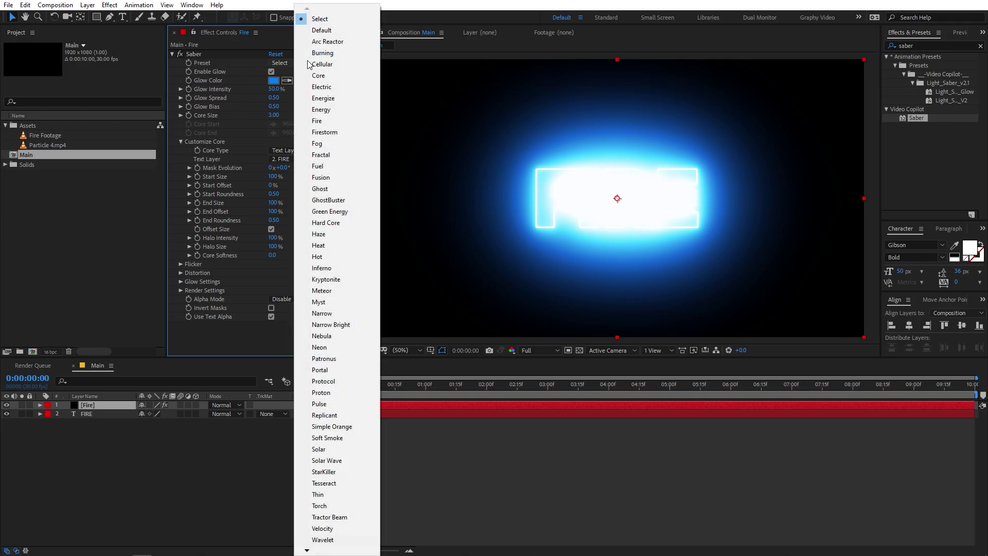
pyautogui.click(319, 121)
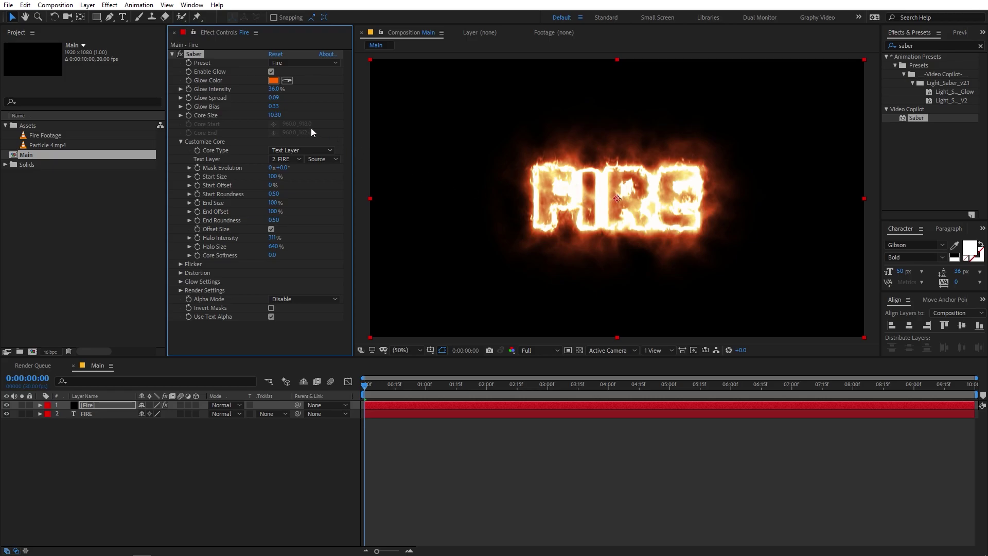
pyautogui.moveTo(274, 116); pyautogui.dragTo(205, 131)
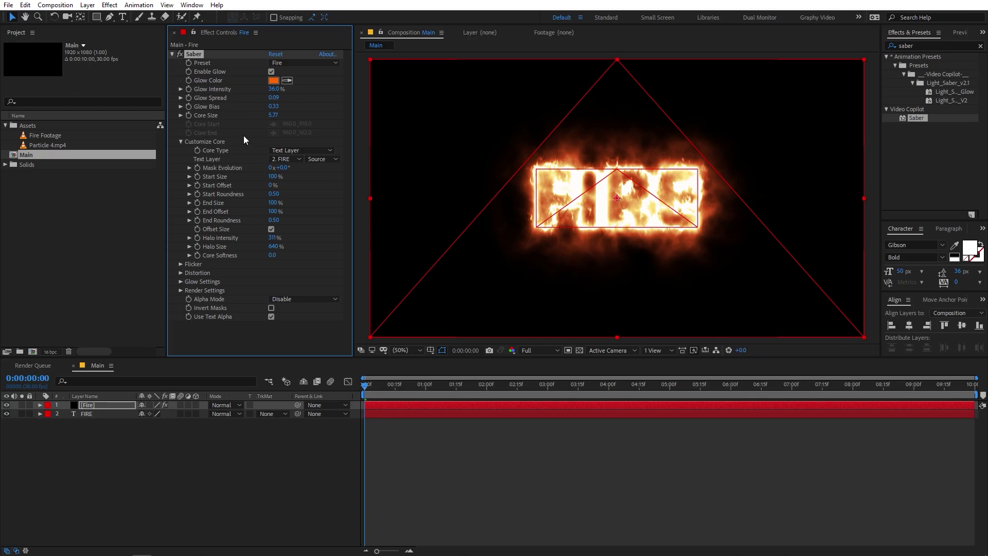
pyautogui.click(278, 116)
pyautogui.write('2')
pyautogui.press('Return')
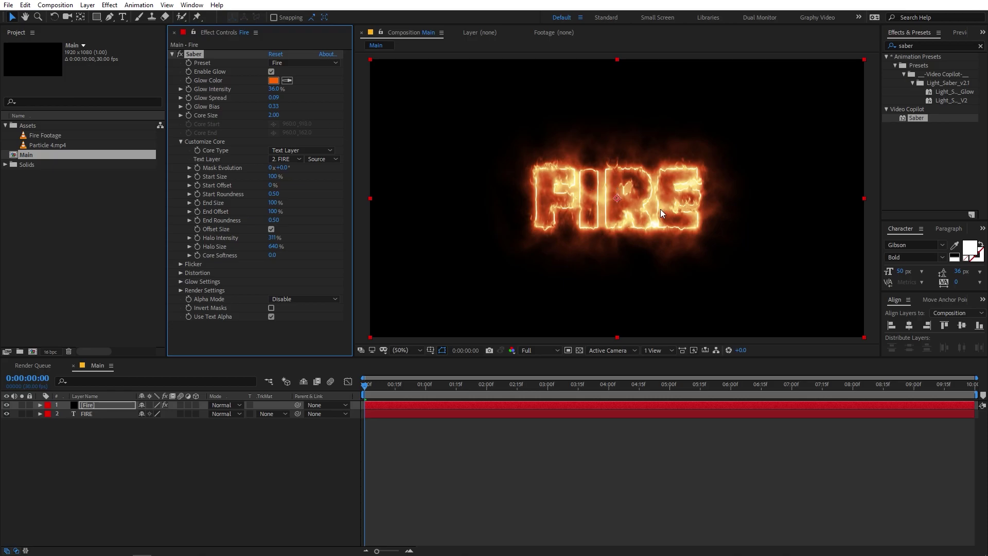
# Set the blending mode of the Fire solid layer to Add
pyautogui.click(195, 461)
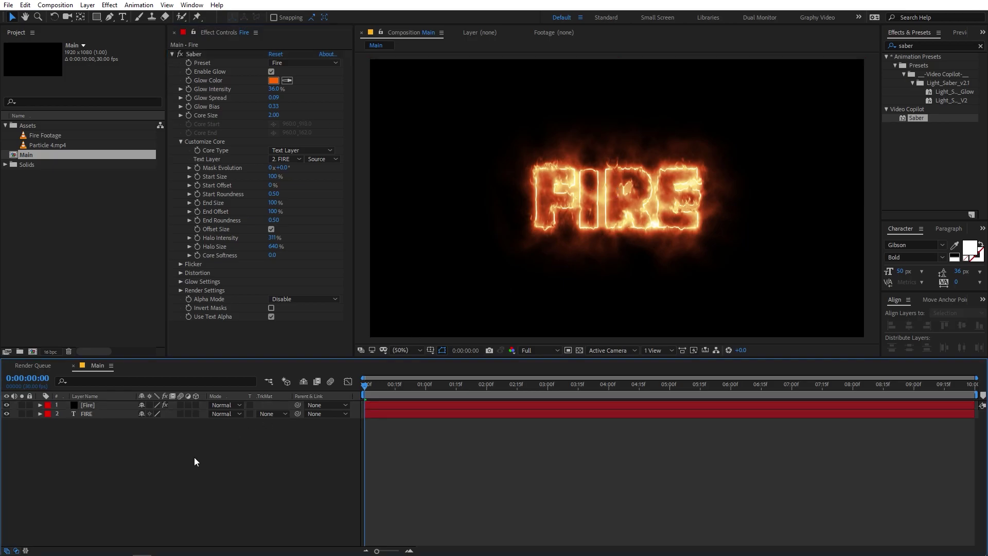
pyautogui.click(89, 405)
pyautogui.click(226, 404)
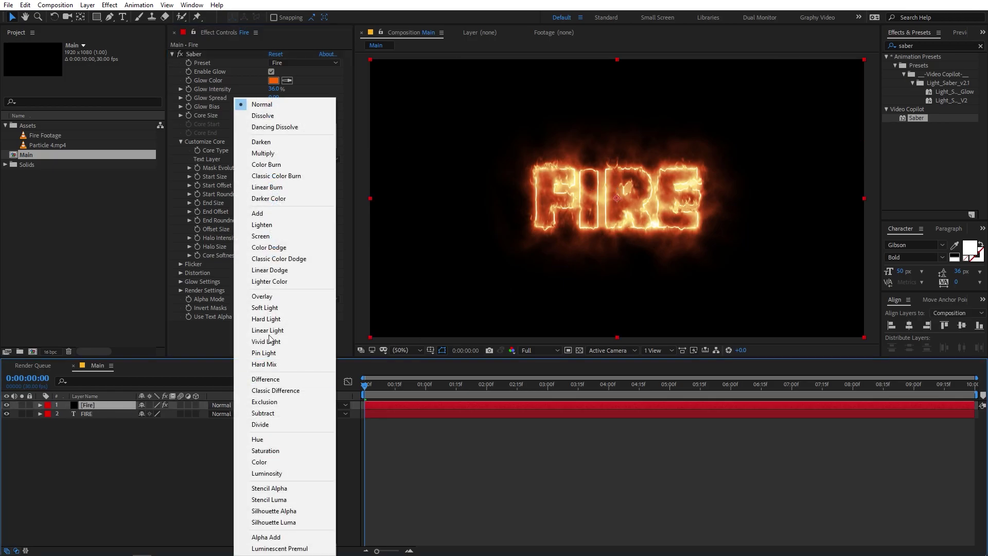
pyautogui.click(256, 213)
pyautogui.click(245, 455)
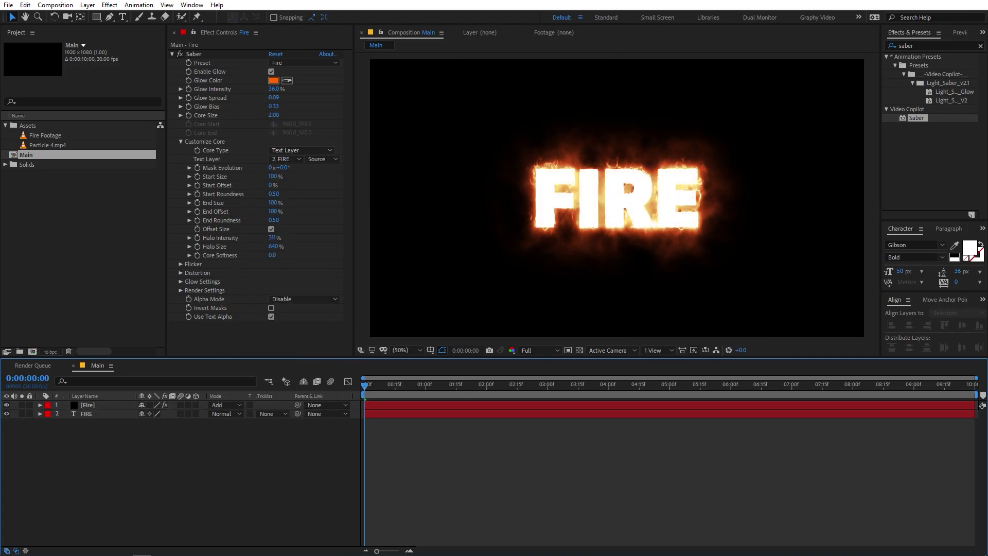
# Hide the FIRE text layer, preview the Saber fire animation, and return the playhead to the start
pyautogui.click(6, 414)
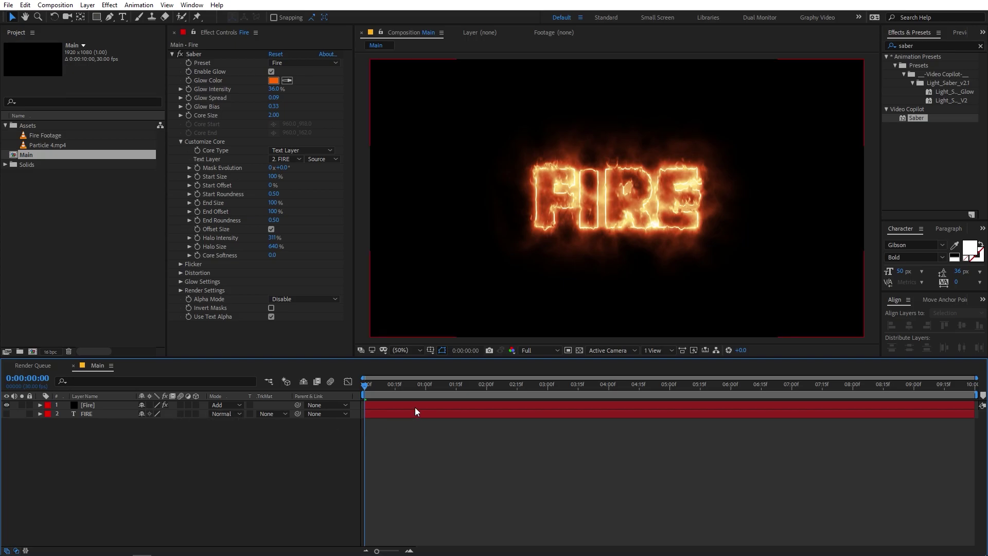
pyautogui.press('space')
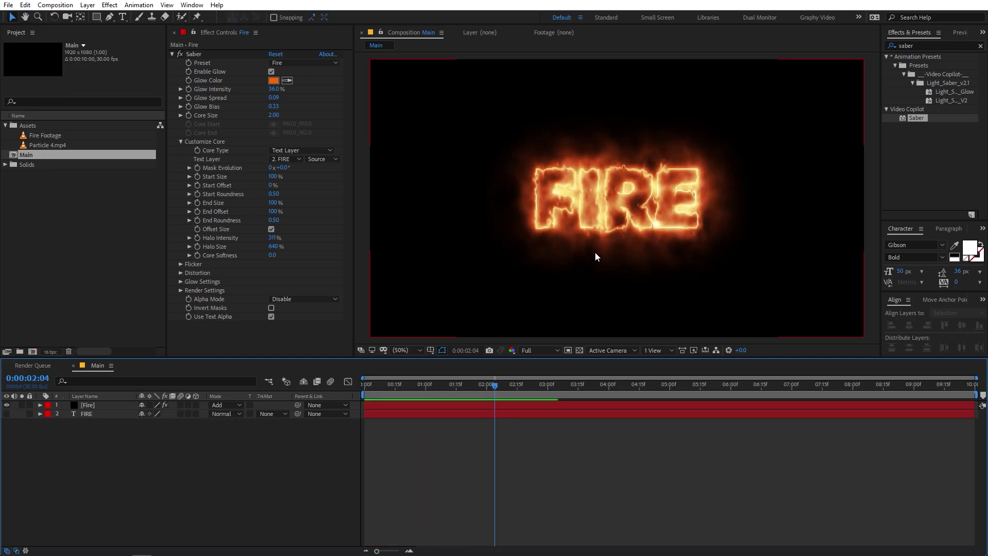
pyautogui.press('space')
pyautogui.moveTo(471, 397); pyautogui.dragTo(258, 418)
pyautogui.click(242, 485)
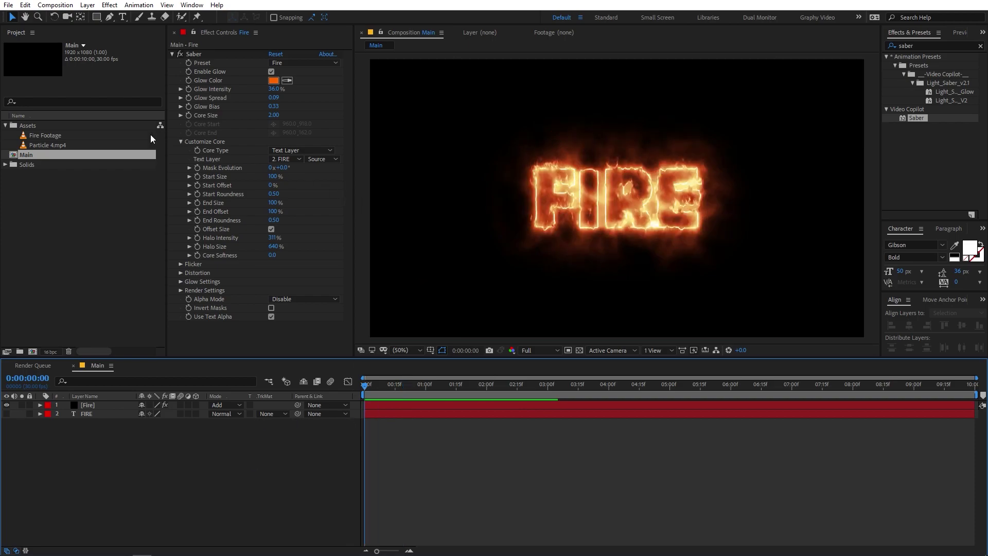
# Add the Fire Footage clip as the topmost layer of the Main composition and scale it to 46%
pyautogui.click(29, 137)
pyautogui.moveTo(50, 135); pyautogui.dragTo(79, 404)
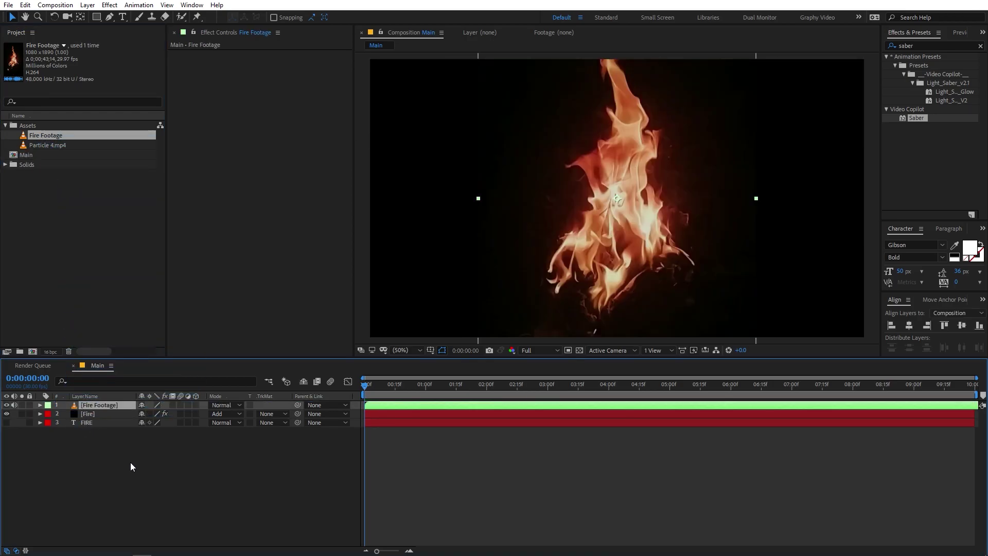
pyautogui.moveTo(164, 420); pyautogui.dragTo(135, 416)
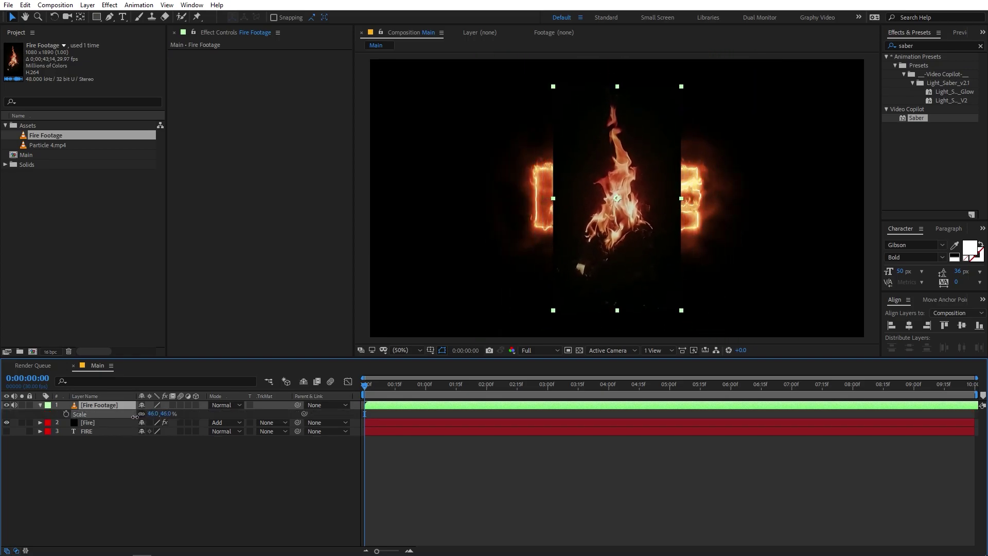
pyautogui.click(135, 461)
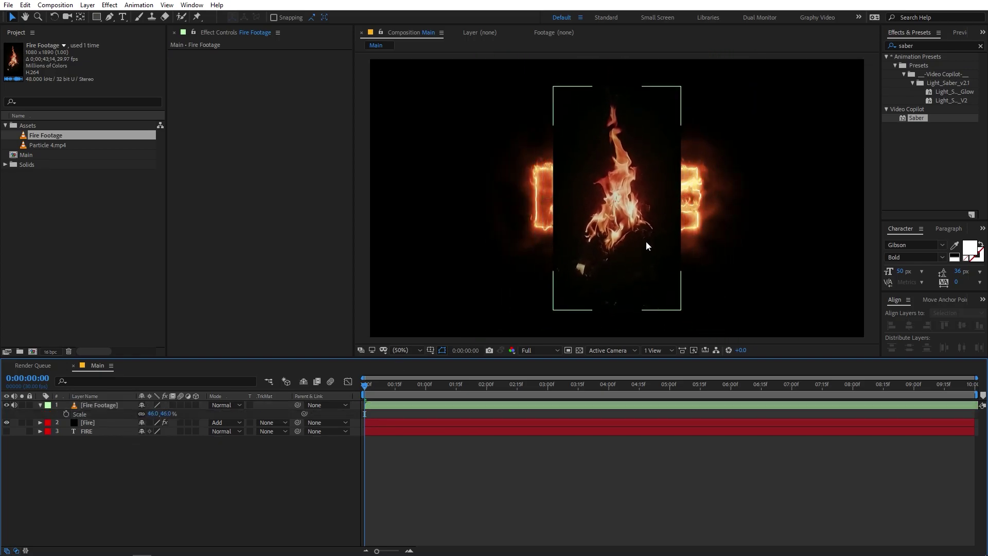
# Find the Curves effect with the search term curve and apply it to the Fire Footage layer
pyautogui.click(926, 46)
pyautogui.press('BackSpace')
pyautogui.press('BackSpace')
pyautogui.press('BackSpace')
pyautogui.press('BackSpace')
pyautogui.press('BackSpace')
pyautogui.write('cu')
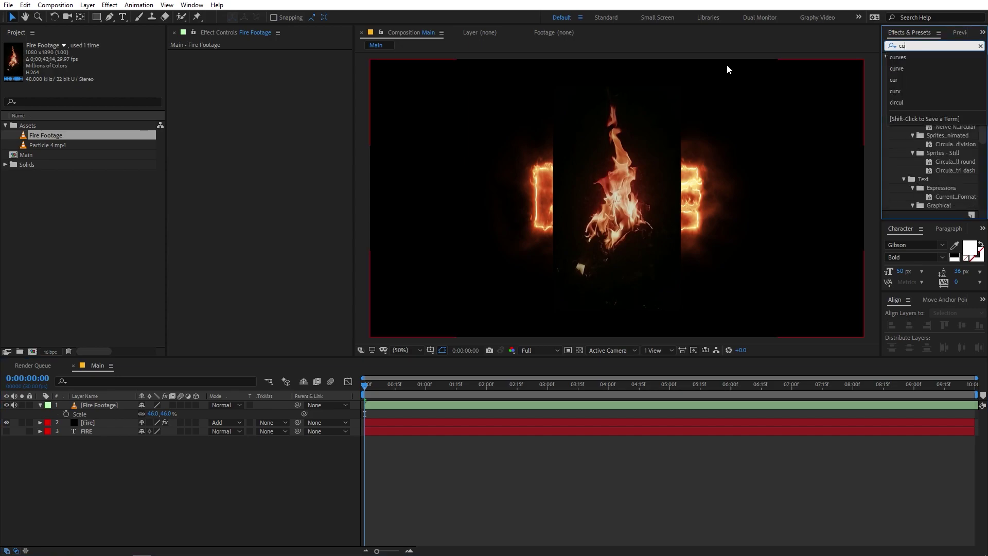
pyautogui.write('rve')
pyautogui.moveTo(917, 100); pyautogui.dragTo(656, 202)
# Brighten the Fire Footage layer by raising the highlights and shadows of its RGB curve
pyautogui.click(110, 408)
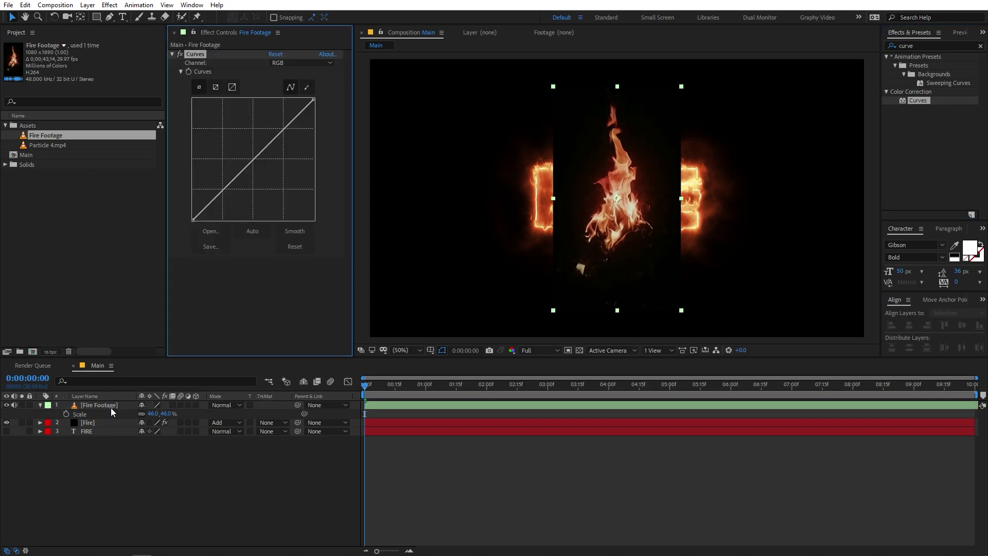
pyautogui.moveTo(282, 141); pyautogui.dragTo(267, 123)
pyautogui.moveTo(220, 183); pyautogui.dragTo(221, 180)
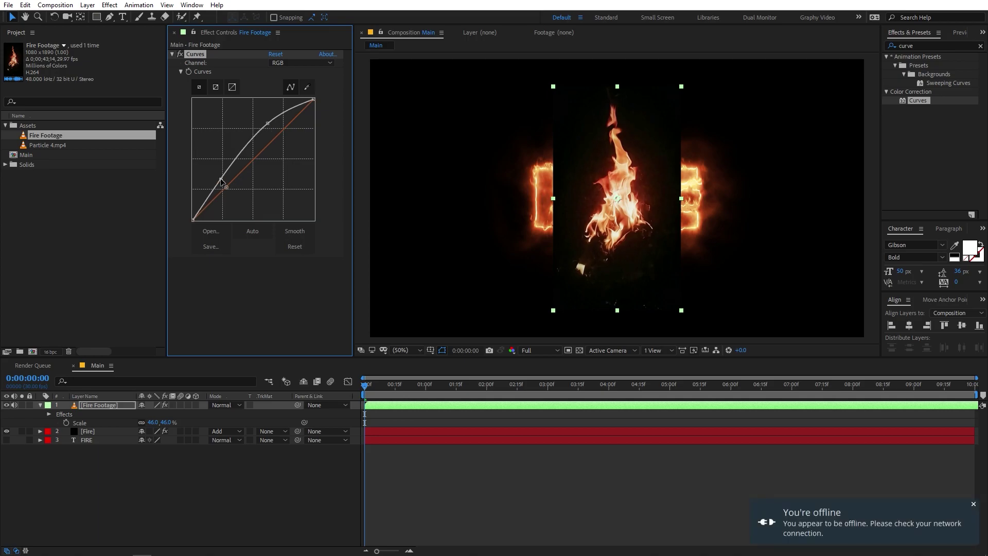
# Set the blending mode of the Fire Footage layer to Add
pyautogui.click(115, 404)
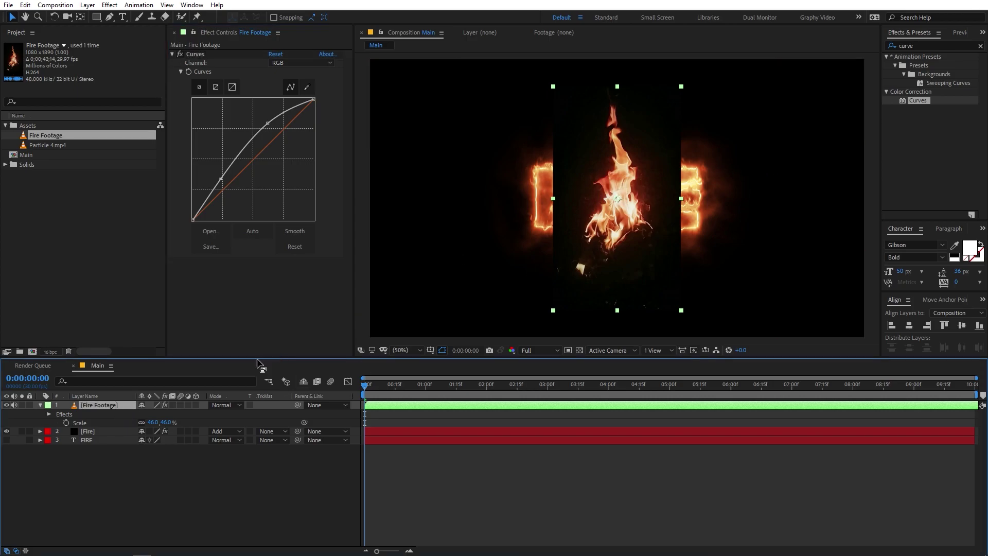
pyautogui.click(228, 403)
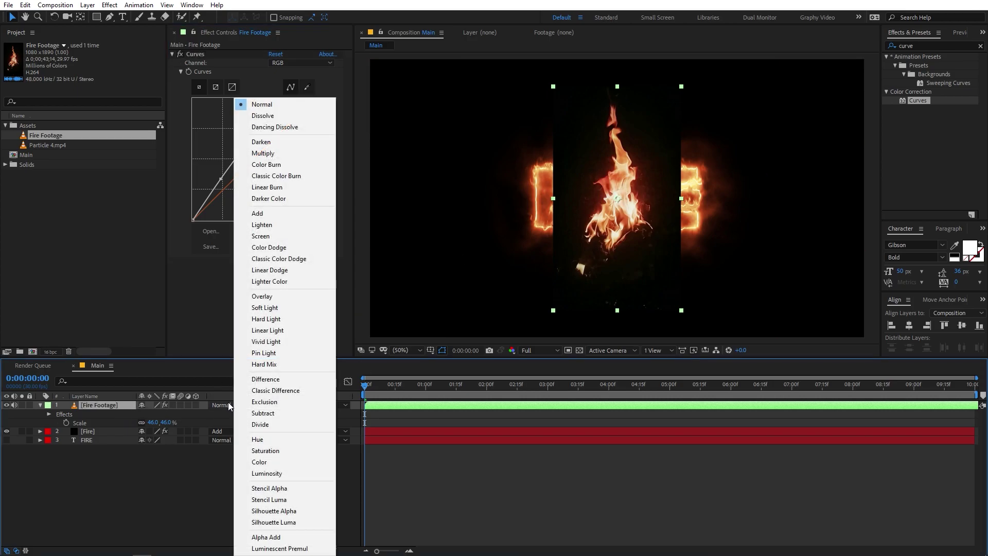
pyautogui.click(263, 214)
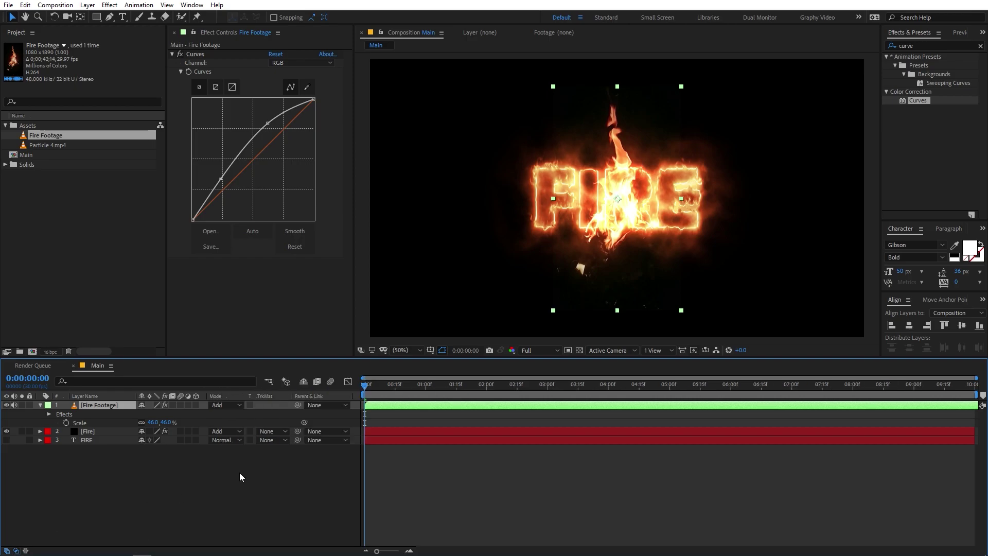
# Move the Fire Footage flame out to the left of the word FIRE so that it stands clear for masking
pyautogui.moveTo(605, 216); pyautogui.dragTo(476, 216)
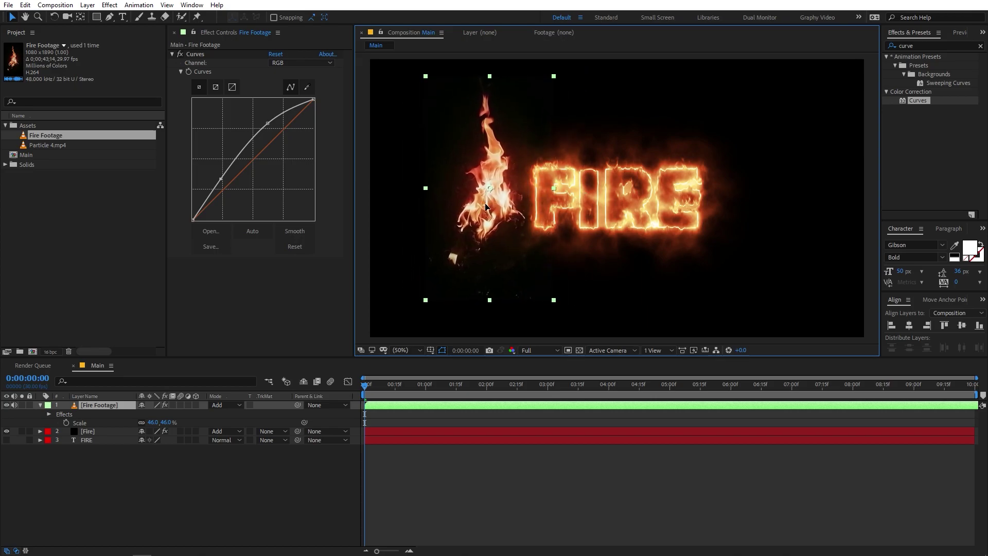
pyautogui.press('.')
pyautogui.hscroll(-5, 463, 154)
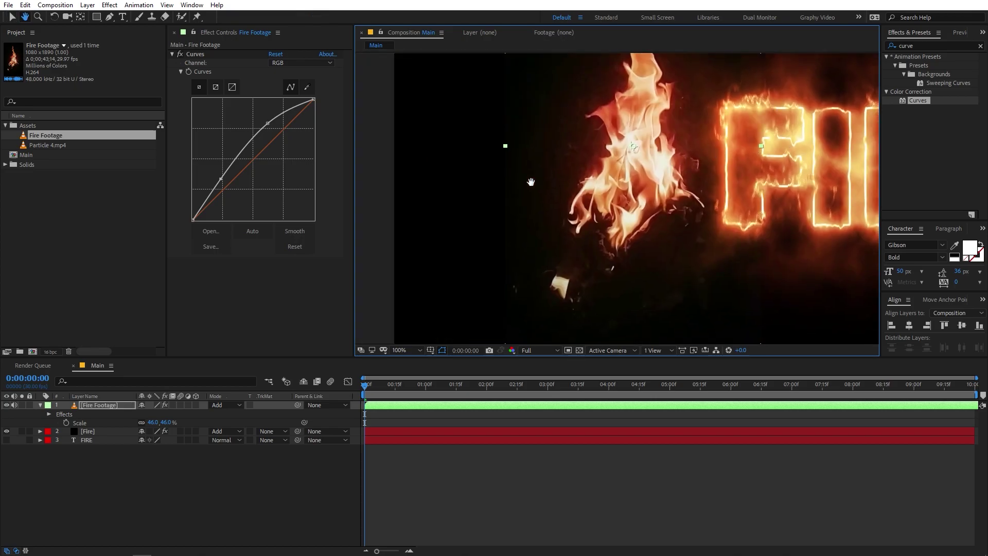
pyautogui.press(',')
pyautogui.press(',')
pyautogui.press('.')
pyautogui.press('h')
pyautogui.moveTo(586, 192); pyautogui.dragTo(545, 184)
# Draw a closed Pen tool mask around the flame on the Fire Footage layer, excluding the debris below it
pyautogui.click(109, 17)
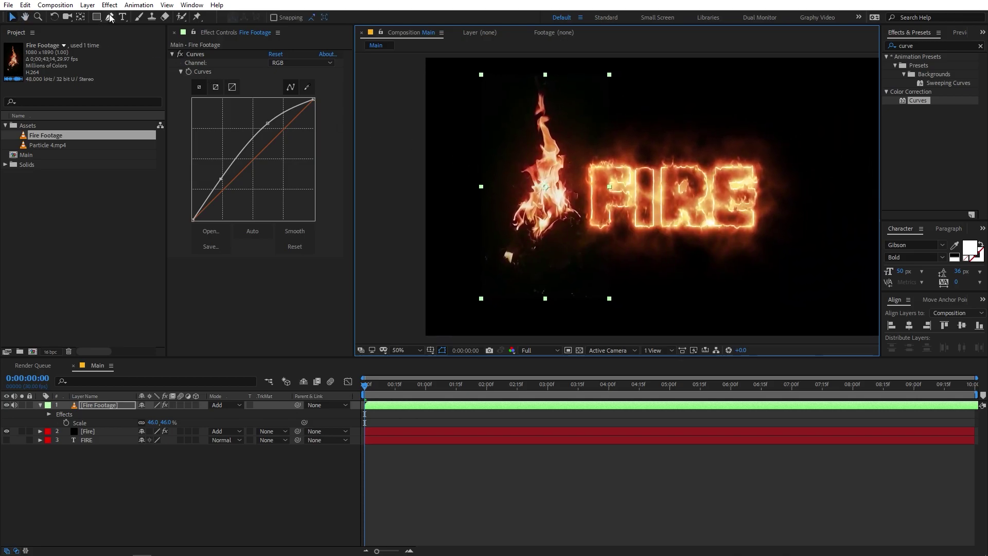
pyautogui.click(102, 405)
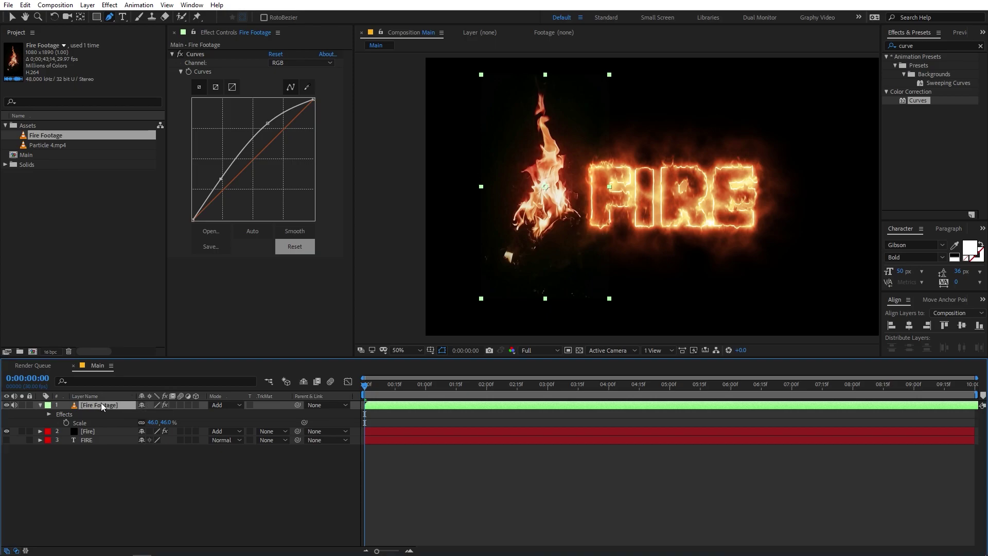
pyautogui.click(540, 78)
pyautogui.click(495, 105)
pyautogui.click(507, 224)
pyautogui.click(519, 245)
pyautogui.click(554, 235)
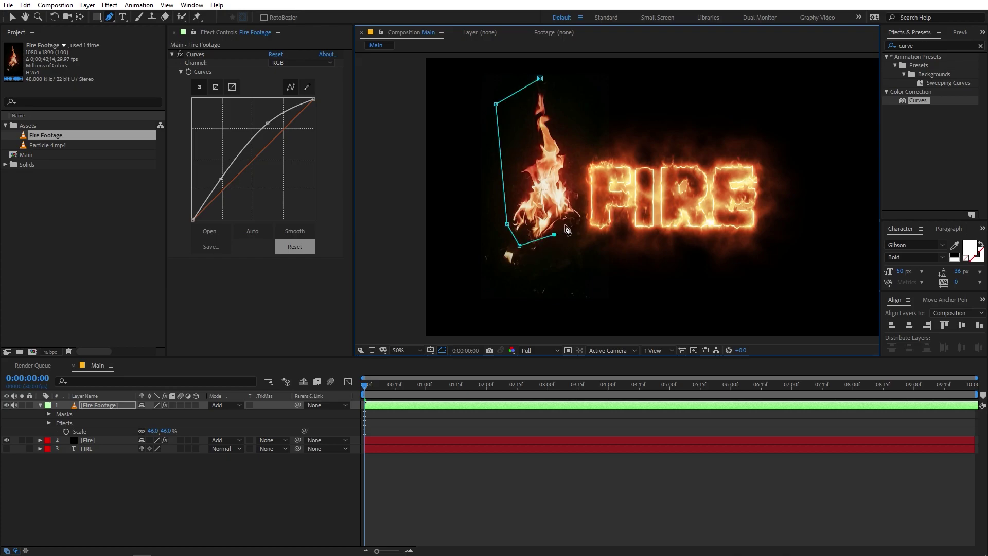
pyautogui.click(593, 223)
pyautogui.click(577, 133)
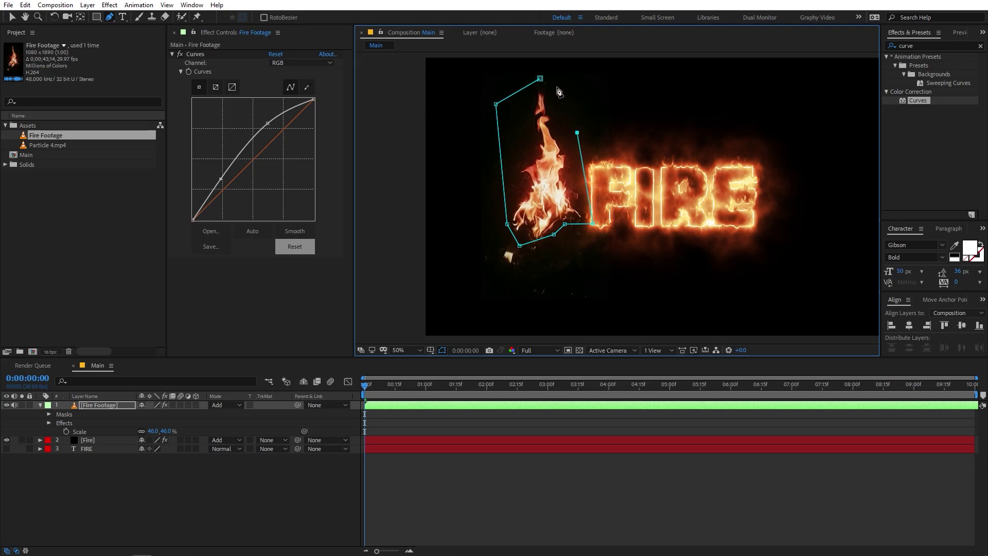
pyautogui.click(544, 81)
pyautogui.moveTo(577, 134); pyautogui.dragTo(565, 95)
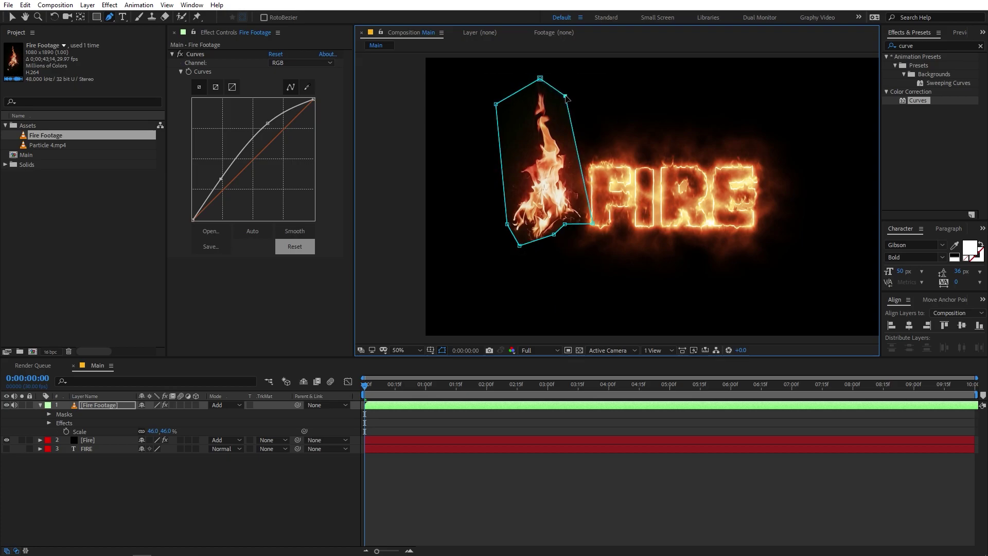
# Feather the flame mask on the Fire Footage layer by 29 pixels
pyautogui.click(96, 405)
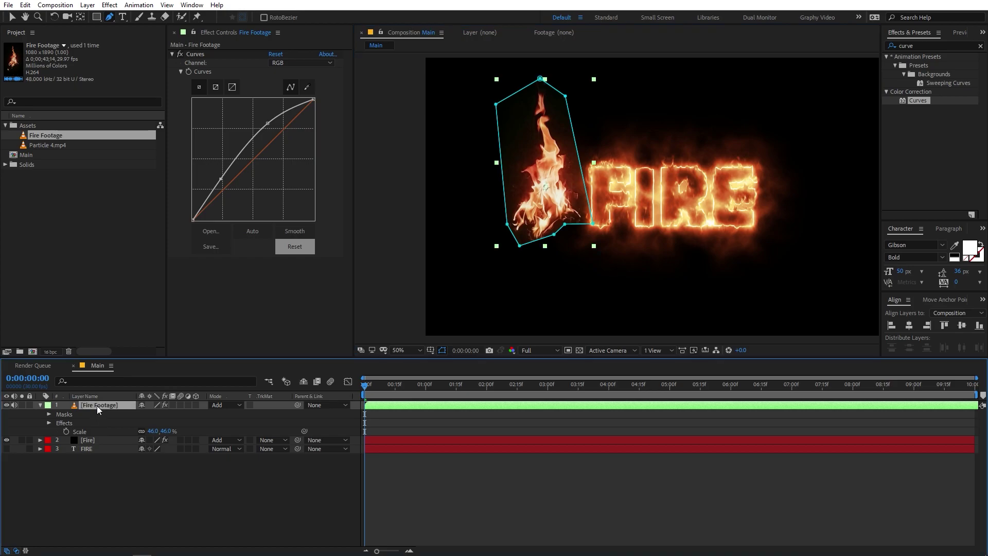
pyautogui.press('f')
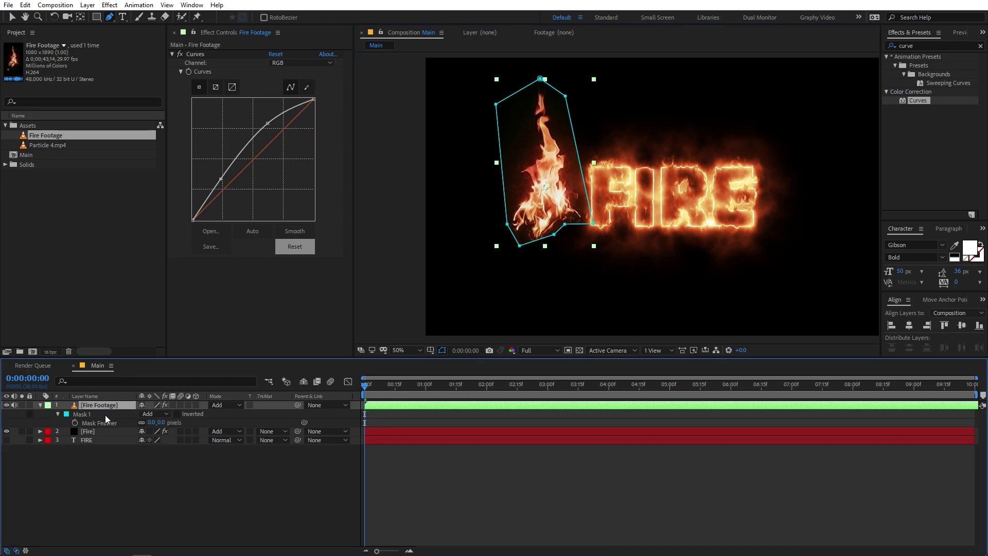
pyautogui.click(41, 405)
pyautogui.click(40, 406)
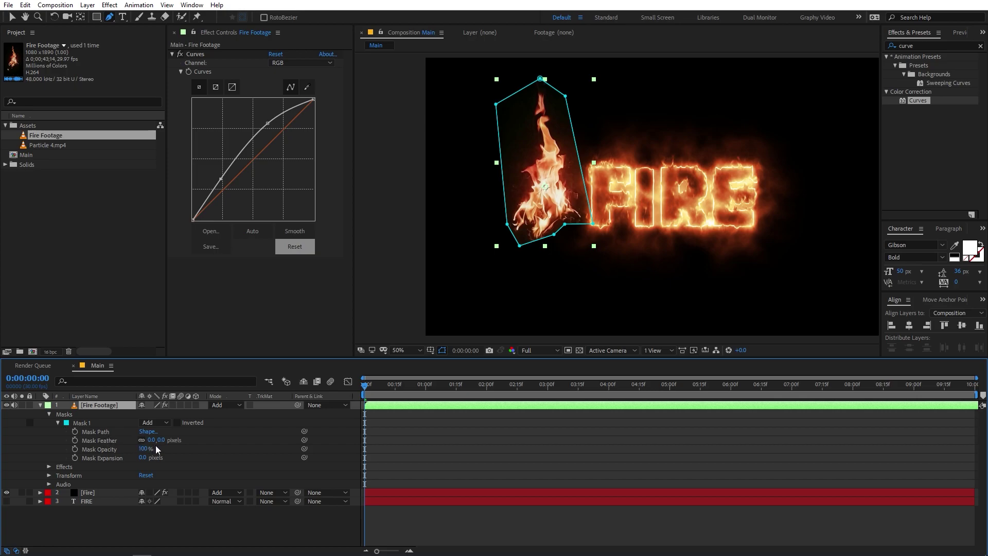
pyautogui.moveTo(158, 441); pyautogui.dragTo(177, 443)
pyautogui.click(177, 519)
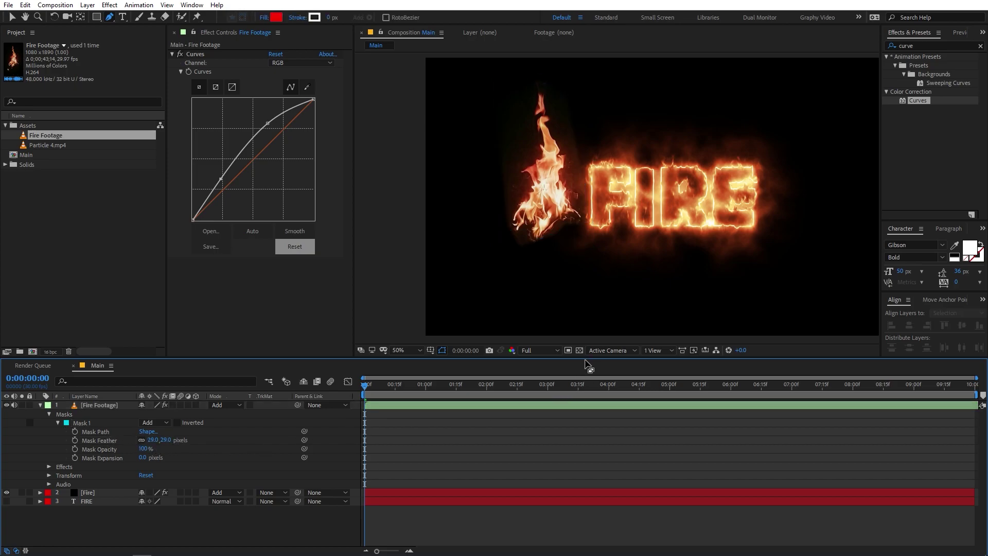
# Lower the shadow point of the Fire Footage layer's RGB curve to darken the area around the flame
pyautogui.click(86, 408)
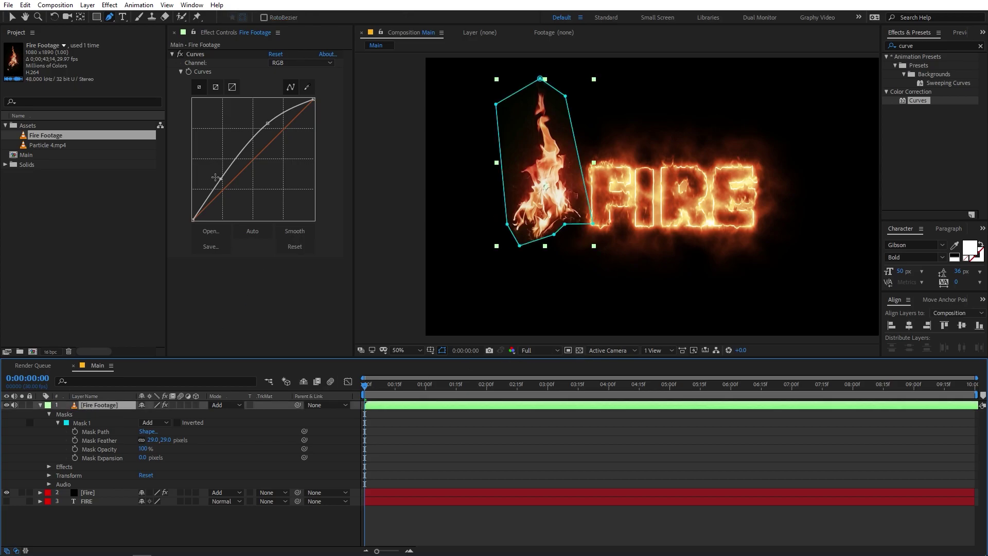
pyautogui.moveTo(221, 184); pyautogui.dragTo(224, 186)
pyautogui.hotkey('ctrl', 'shift', 'a')
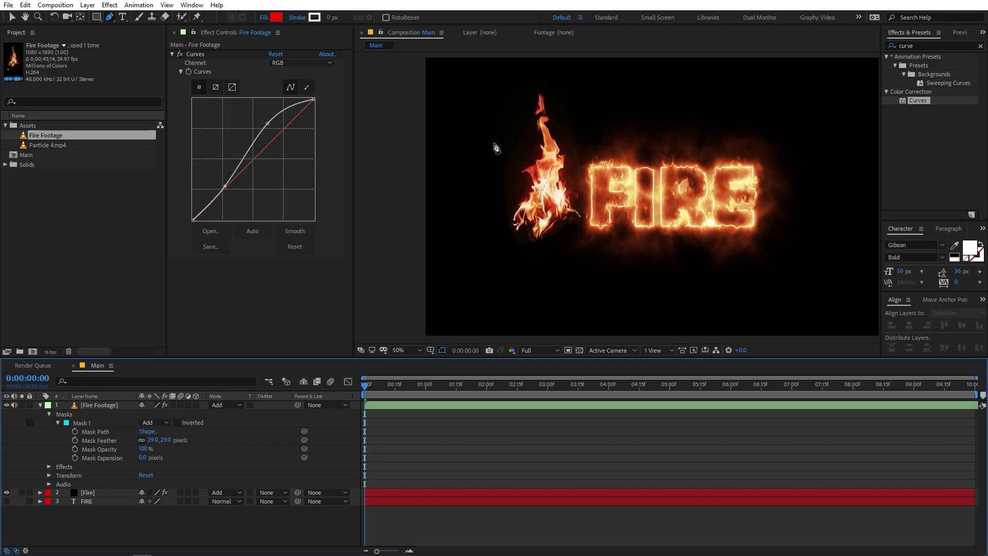
pyautogui.moveTo(225, 189); pyautogui.dragTo(225, 190)
pyautogui.click(560, 435)
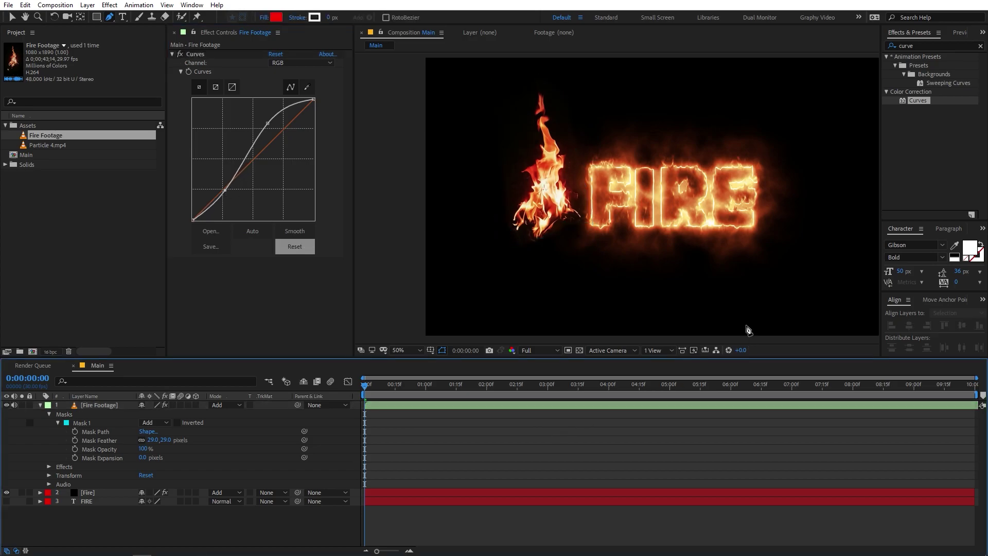
# Scale the Fire Footage layer to 26.9% and place its flame on top of the letter E
pyautogui.click(12, 19)
pyautogui.moveTo(539, 202); pyautogui.dragTo(717, 199)
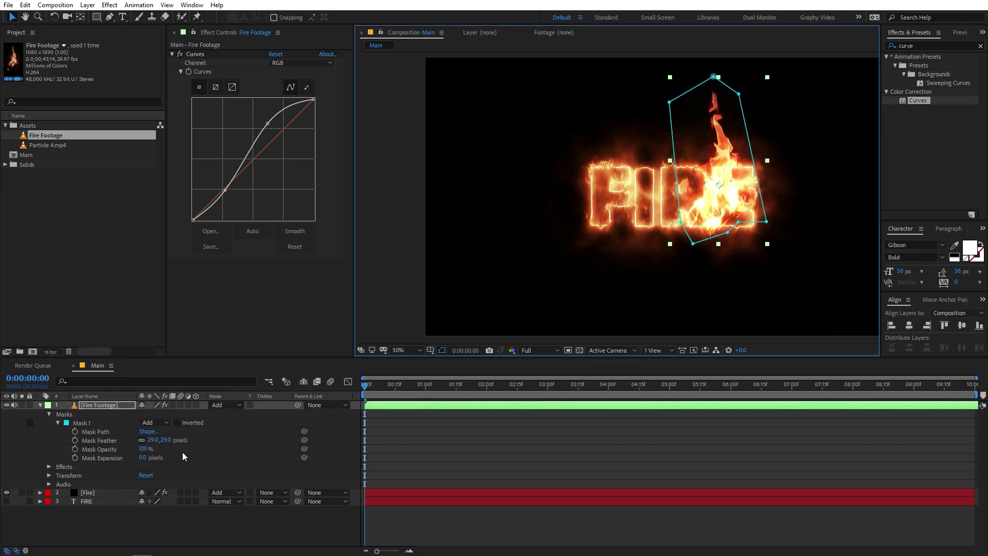
pyautogui.press('s')
pyautogui.moveTo(156, 416); pyautogui.dragTo(148, 416)
pyautogui.moveTo(719, 207); pyautogui.dragTo(738, 167)
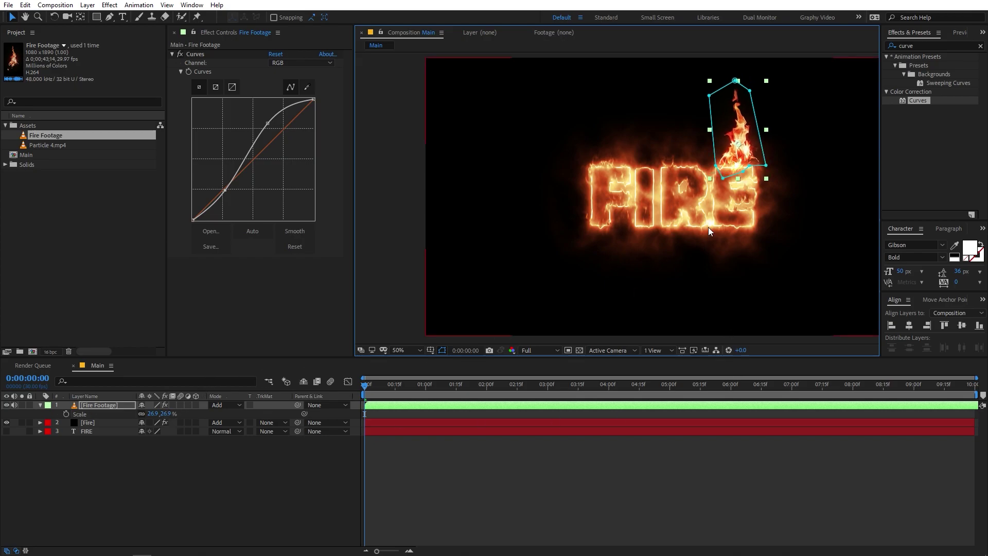
# Rotate the Fire Footage layer to 45° and reposition its flame on the upper corner of the letter E
pyautogui.click(156, 417)
pyautogui.write('45')
pyautogui.press('Return')
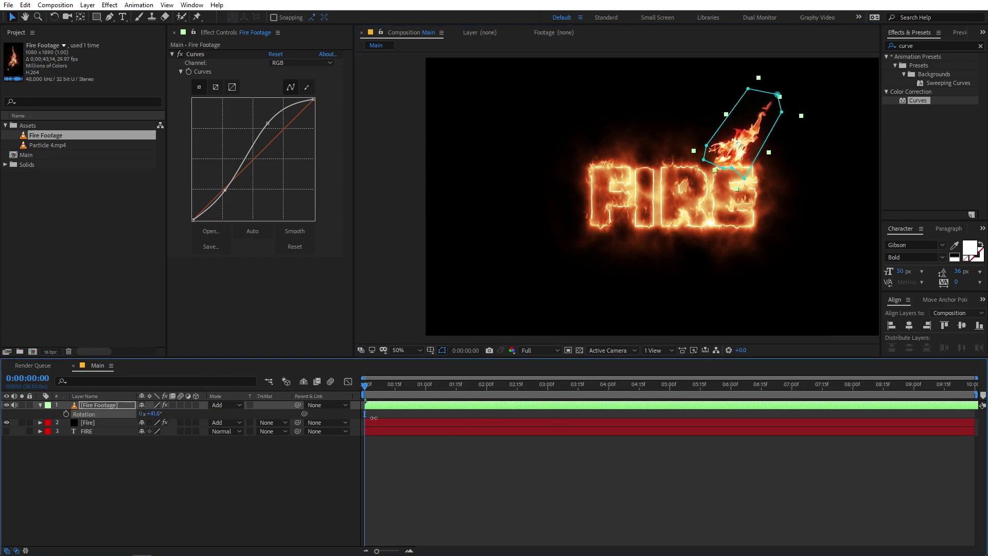
pyautogui.moveTo(728, 159); pyautogui.dragTo(745, 165)
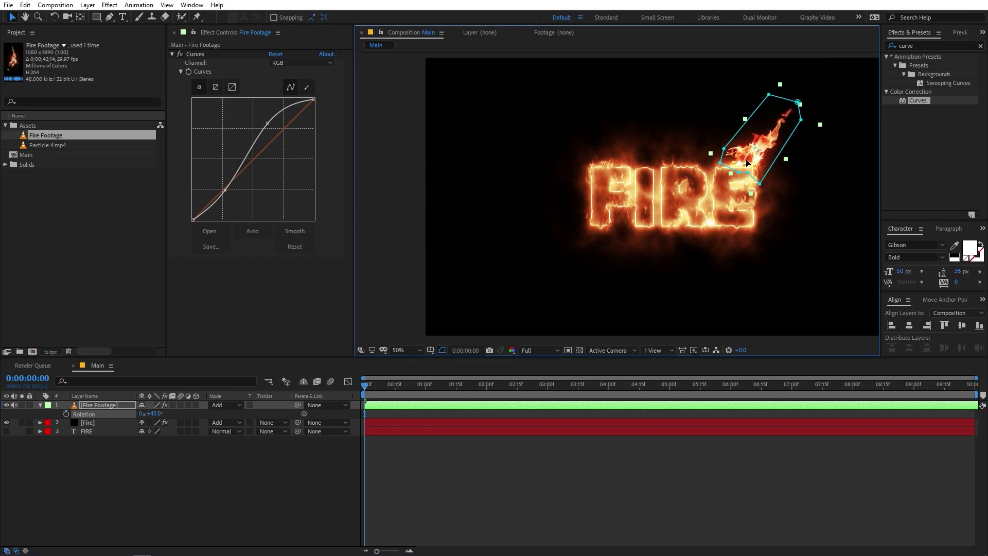
# Preview the composition from the start to check the flame on the letter E
pyautogui.click(376, 394)
pyautogui.press('space')
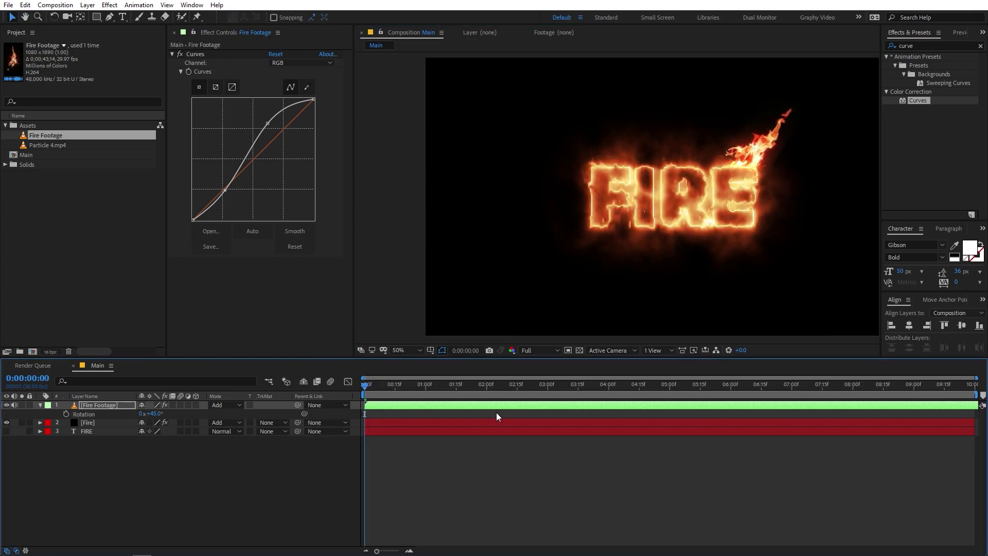
pyautogui.press('space')
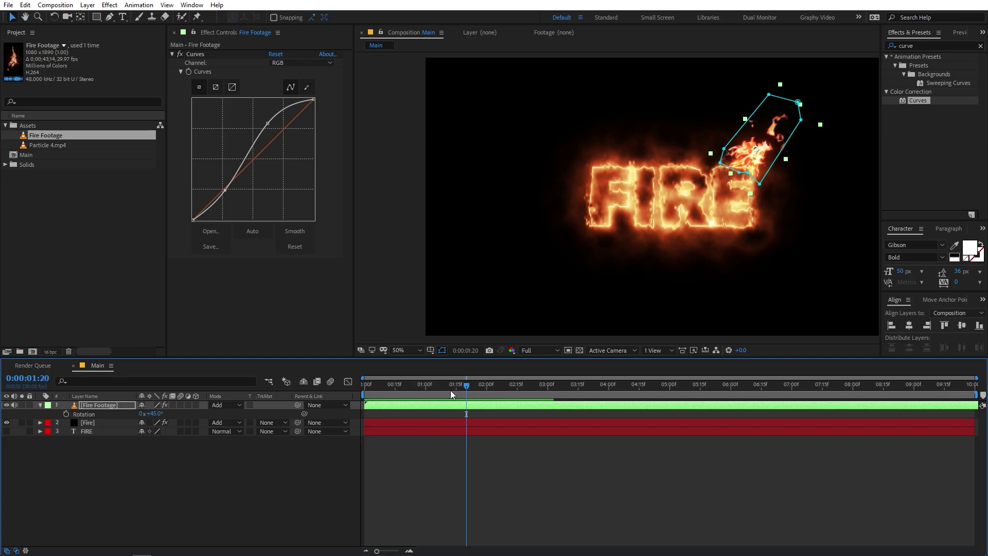
# Play back the composition from the start to check how the flame sits on the letter E
pyautogui.press('space')
pyautogui.press('space')
pyautogui.click(540, 404)
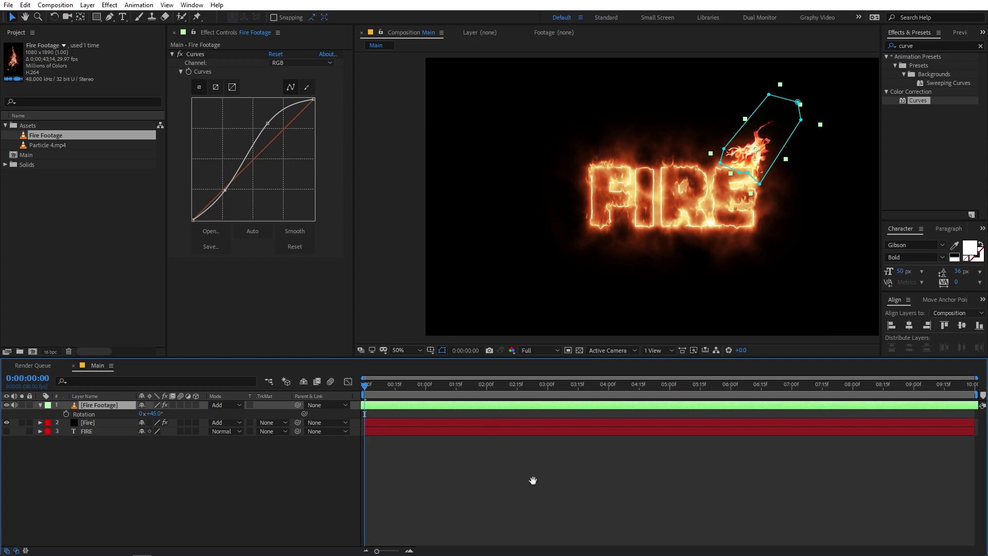
pyautogui.press('space')
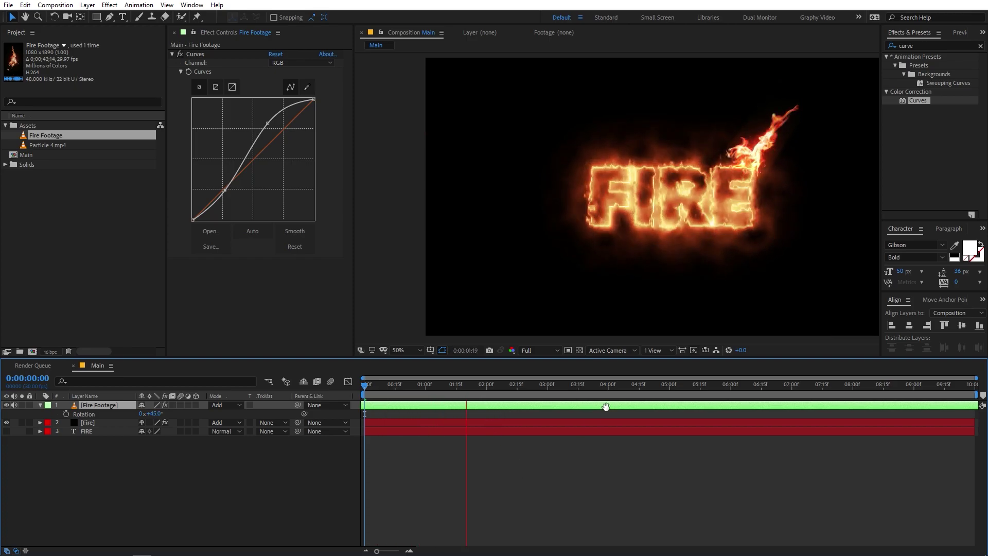
pyautogui.press('space')
# Move the Fire Footage layer slightly down onto the upper corner of the letter E and preview its motion
pyautogui.click(755, 171)
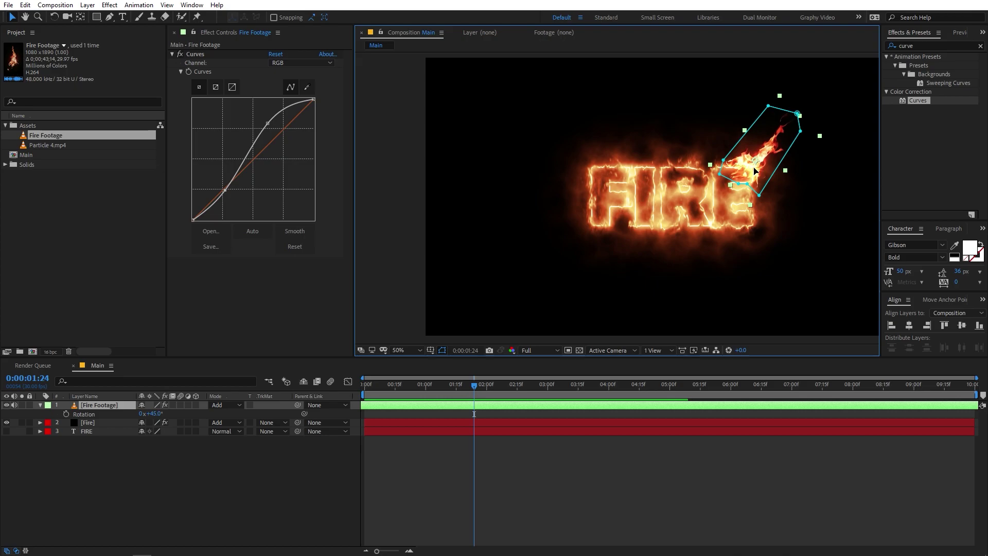
pyautogui.moveTo(754, 171); pyautogui.dragTo(541, 239)
pyautogui.press('.')
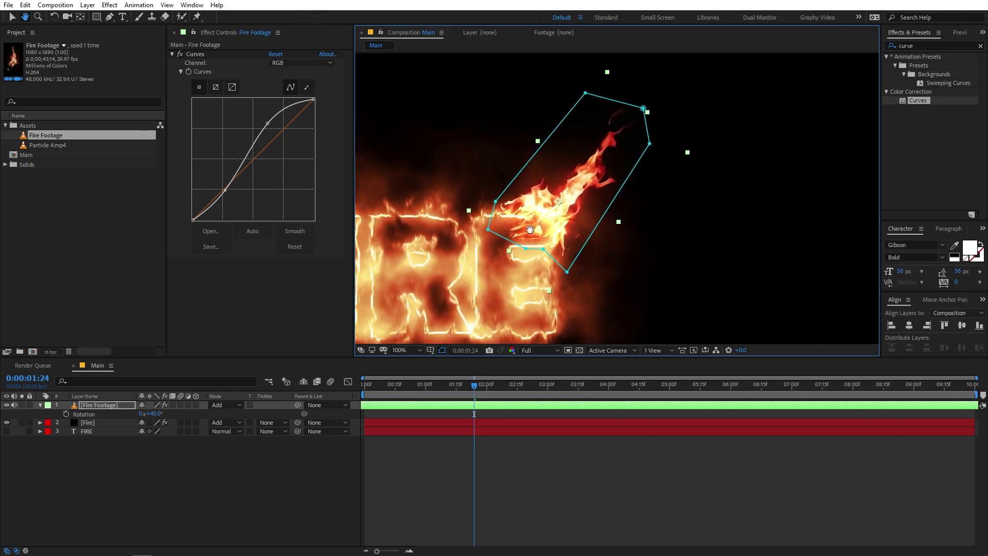
pyautogui.press('v')
pyautogui.press('Home')
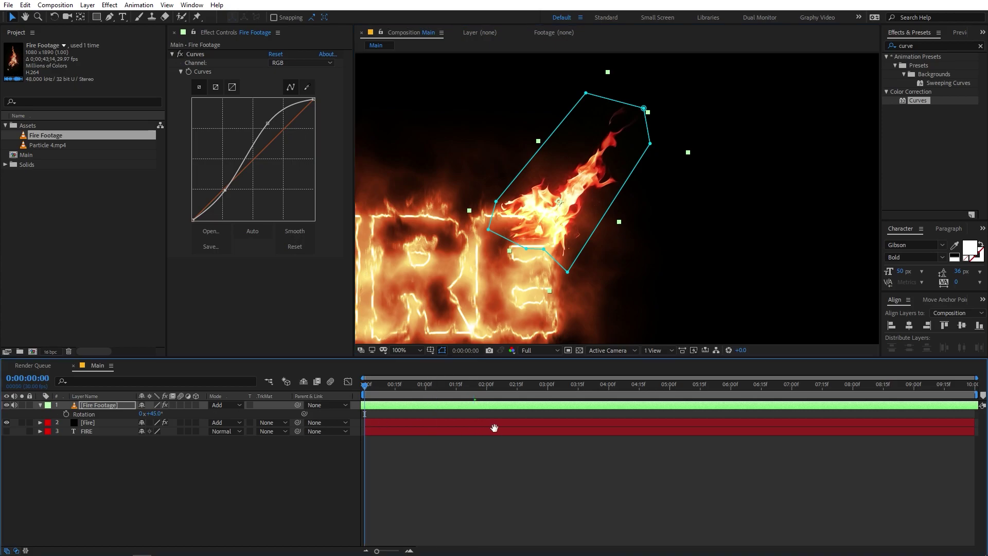
pyautogui.press('space')
pyautogui.press('space')
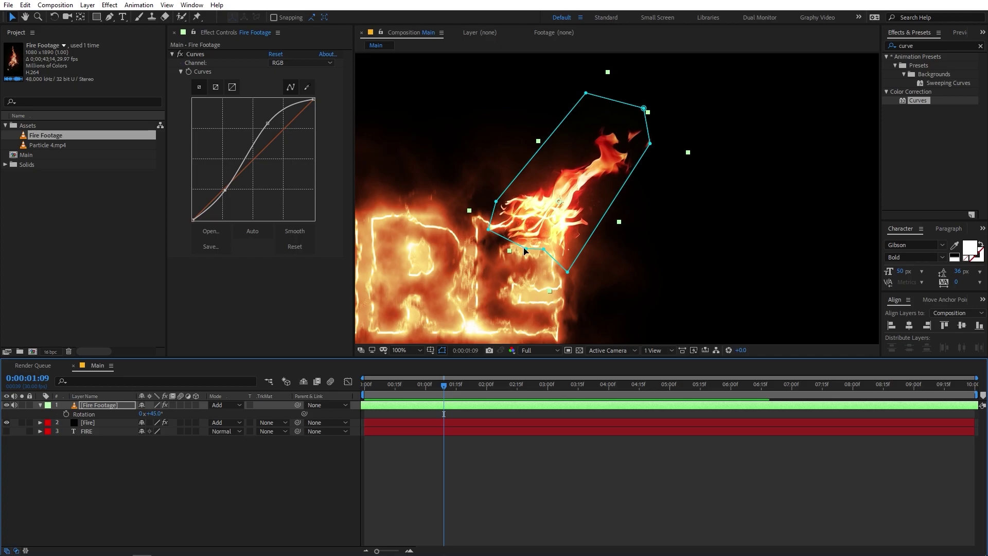
# Reshape the Fire Footage mask so its lower points follow the top edge and outer corner of the letter E
pyautogui.moveTo(526, 251); pyautogui.dragTo(562, 247)
pyautogui.moveTo(650, 144); pyautogui.dragTo(645, 164)
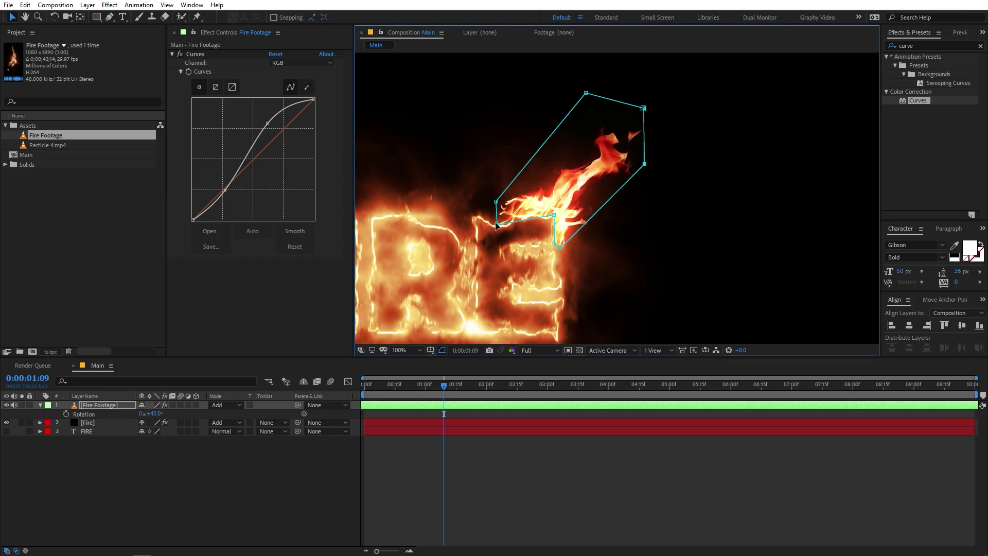
pyautogui.moveTo(499, 224); pyautogui.dragTo(513, 201)
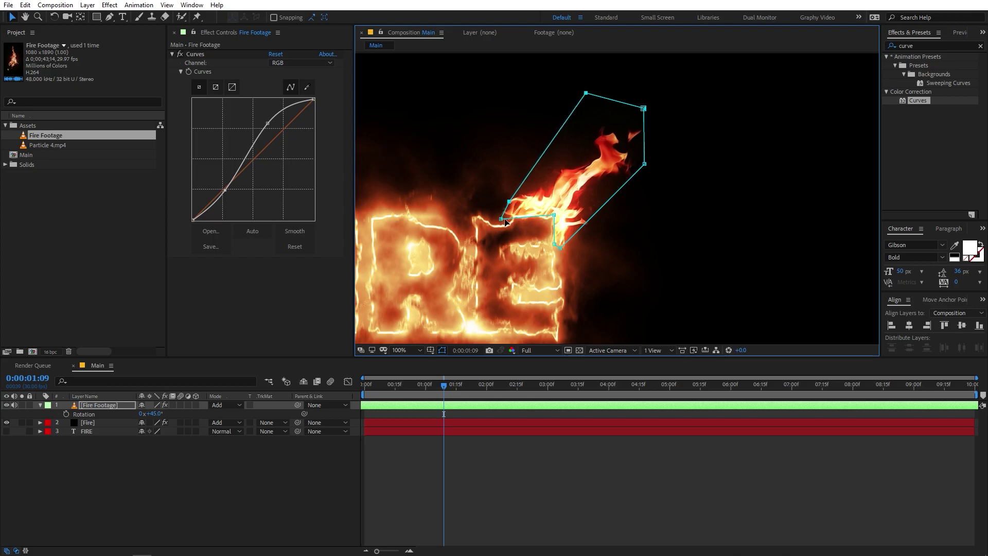
# Preview the composition from the start to check the remasked flame on the letter E
pyautogui.press('space')
pyautogui.click(554, 491)
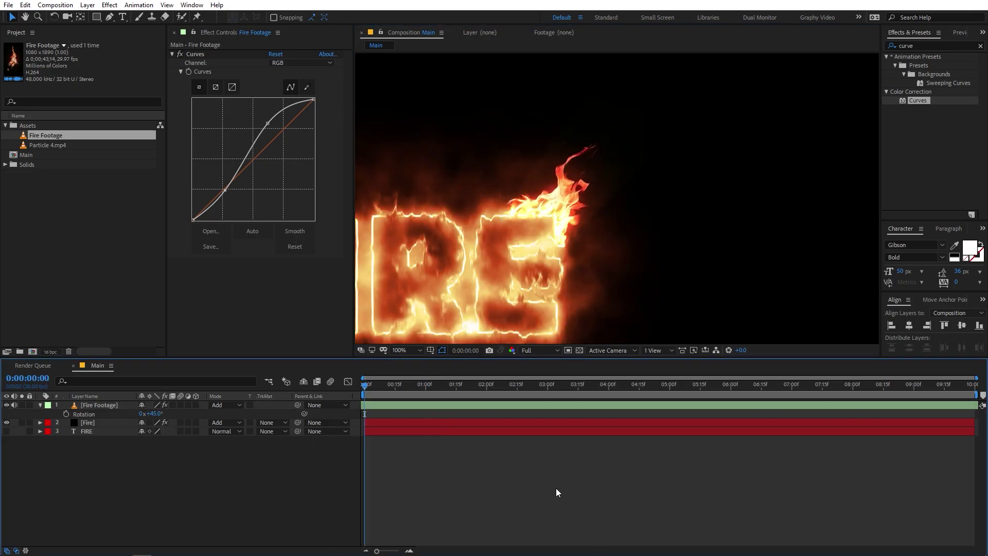
pyautogui.scroll(-2, 586, 202)
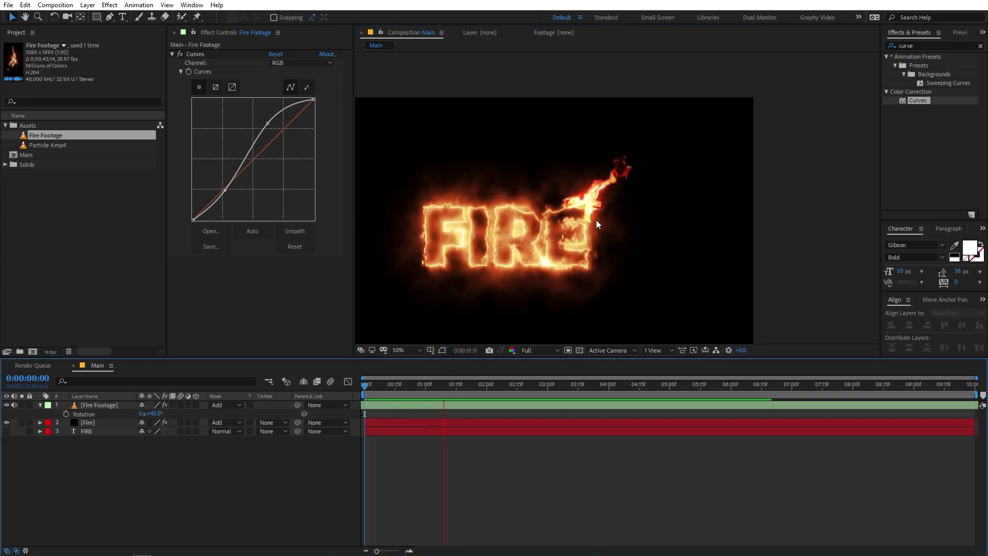
pyautogui.press('space')
pyautogui.scroll(2, 597, 230)
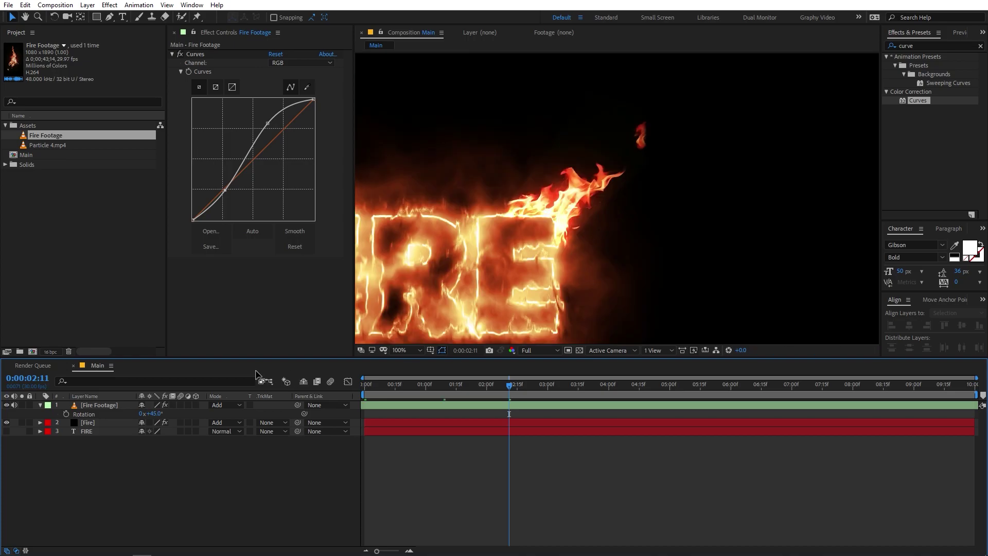
# Place the Fire layer above the Fire Footage layer in the stacking order and preview the blend
pyautogui.click(97, 405)
pyautogui.moveTo(107, 422); pyautogui.dragTo(97, 425)
pyautogui.click(603, 478)
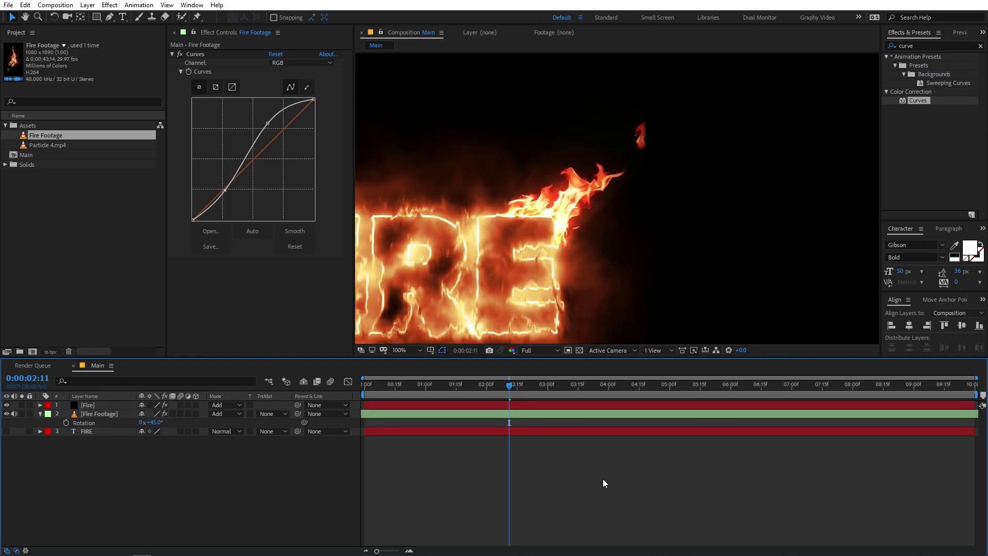
pyautogui.scroll(2, 542, 204)
pyautogui.scroll(-2, 542, 204)
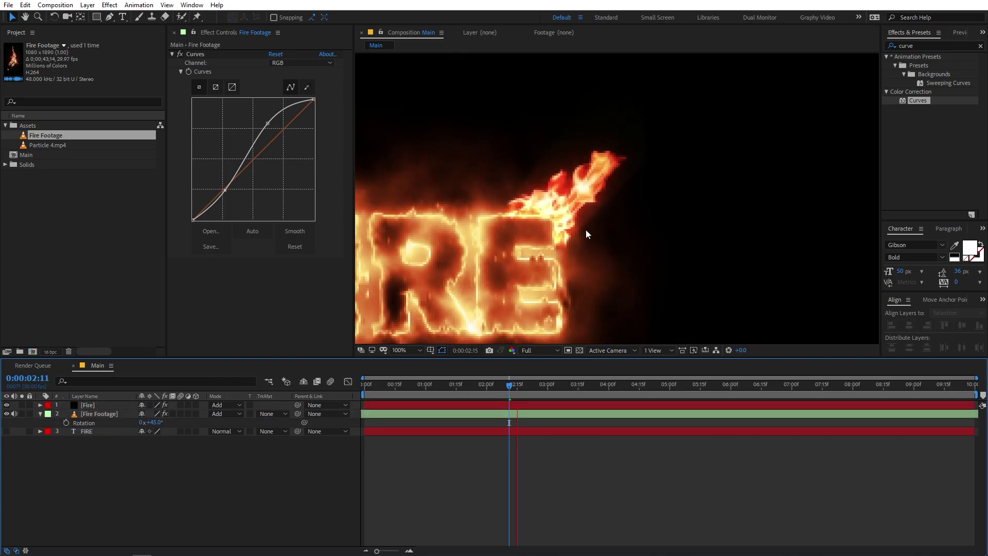
pyautogui.scroll(-2, 585, 230)
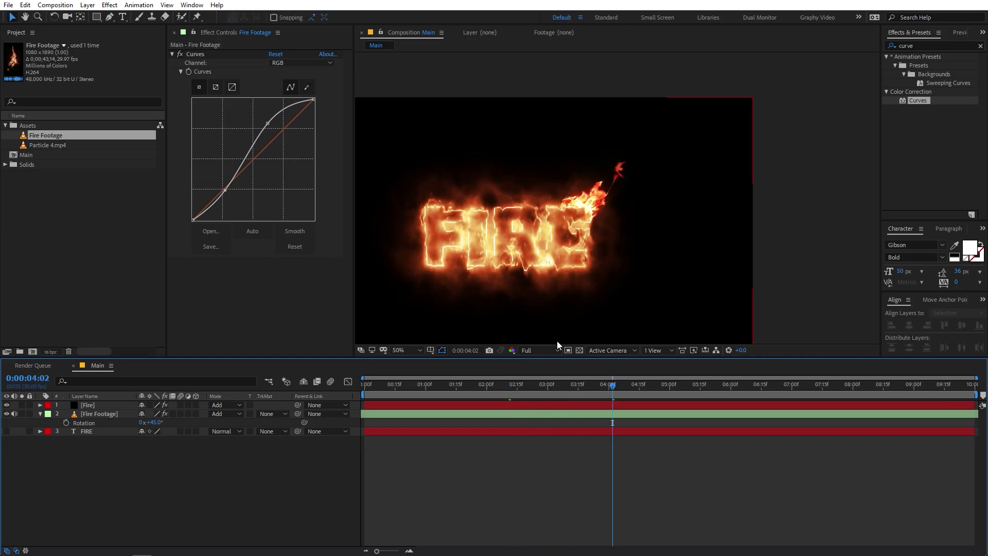
pyautogui.doubleClick(530, 406)
pyautogui.click(394, 33)
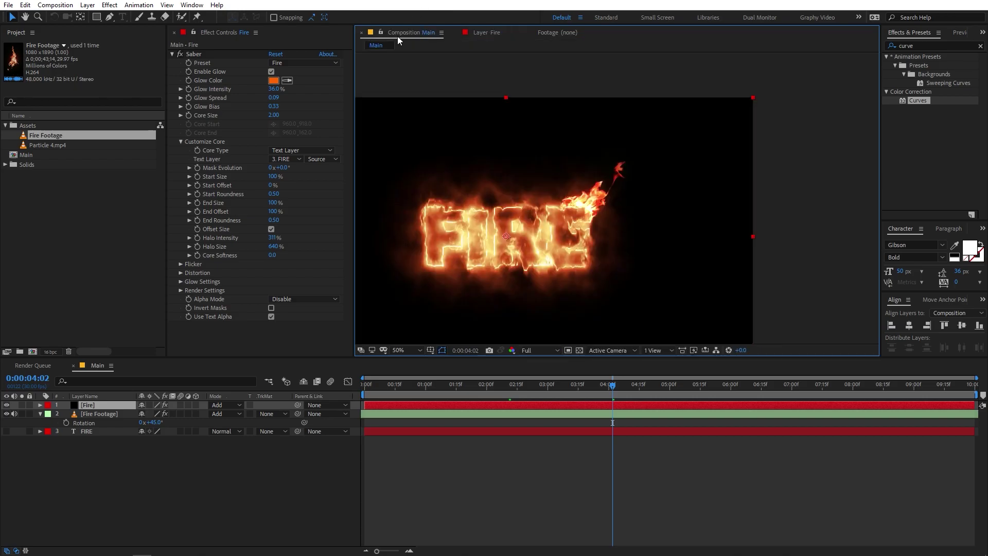
# Lower the highlight point of the Fire Footage layer's RGB curve slightly and preview from the start
pyautogui.click(603, 418)
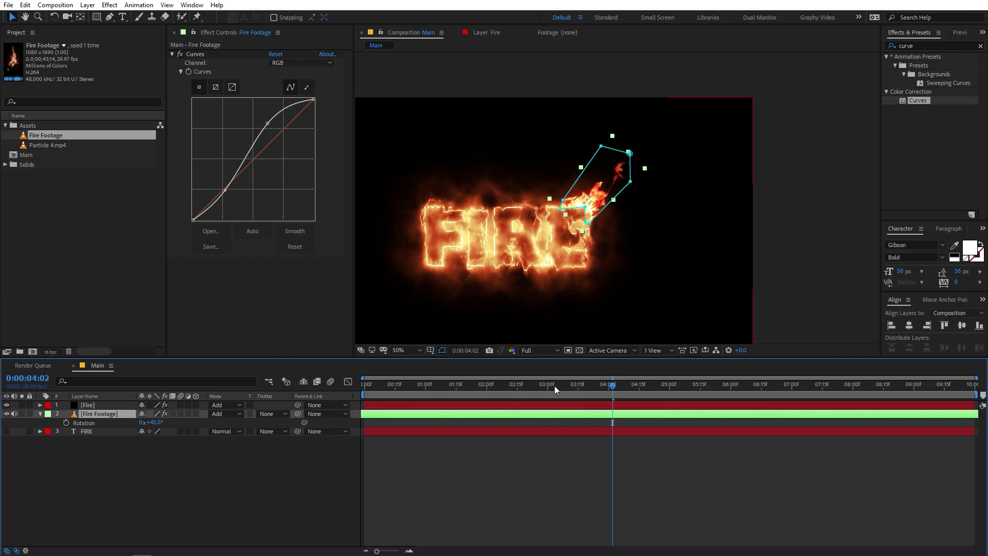
pyautogui.moveTo(266, 124); pyautogui.dragTo(272, 126)
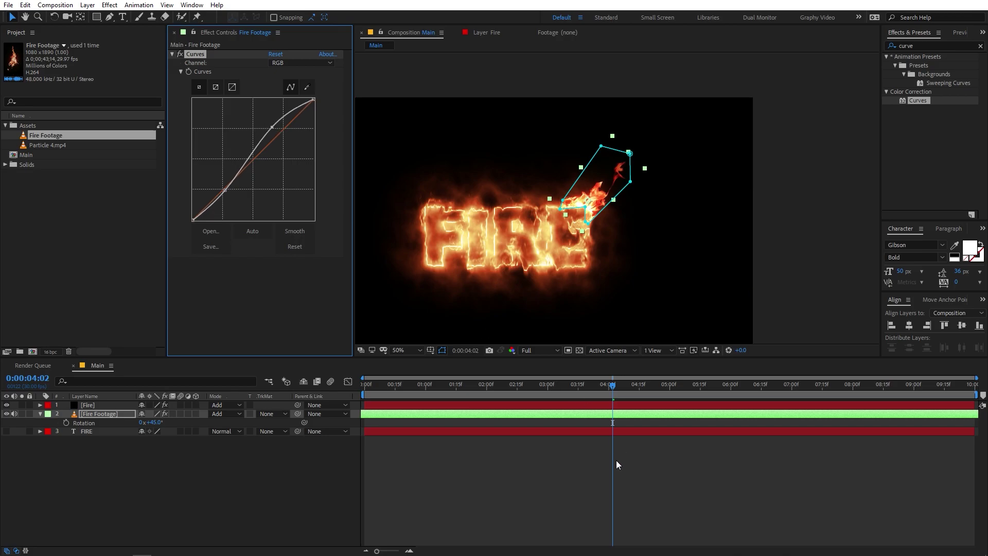
pyautogui.click(616, 460)
pyautogui.click(584, 385)
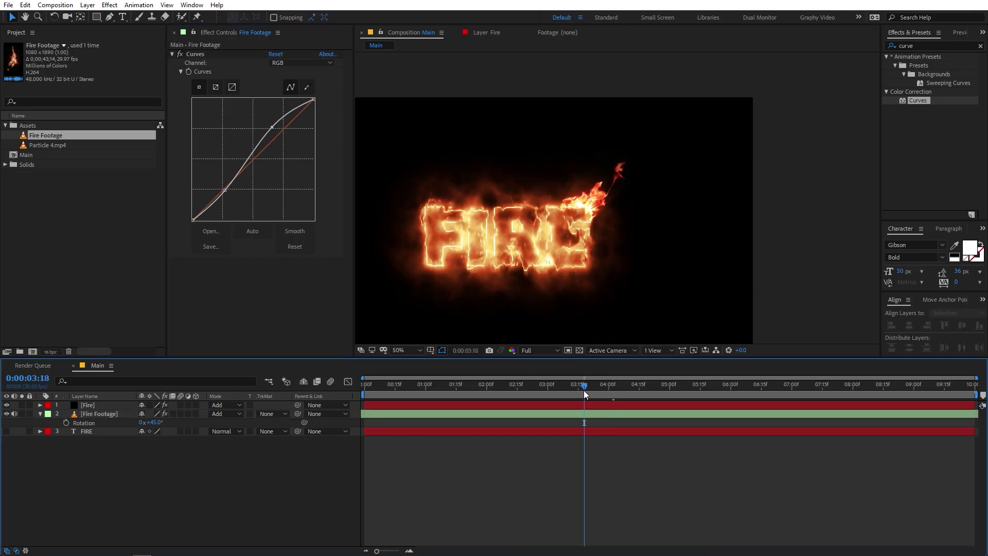
pyautogui.moveTo(583, 387); pyautogui.dragTo(364, 387)
pyautogui.press('space')
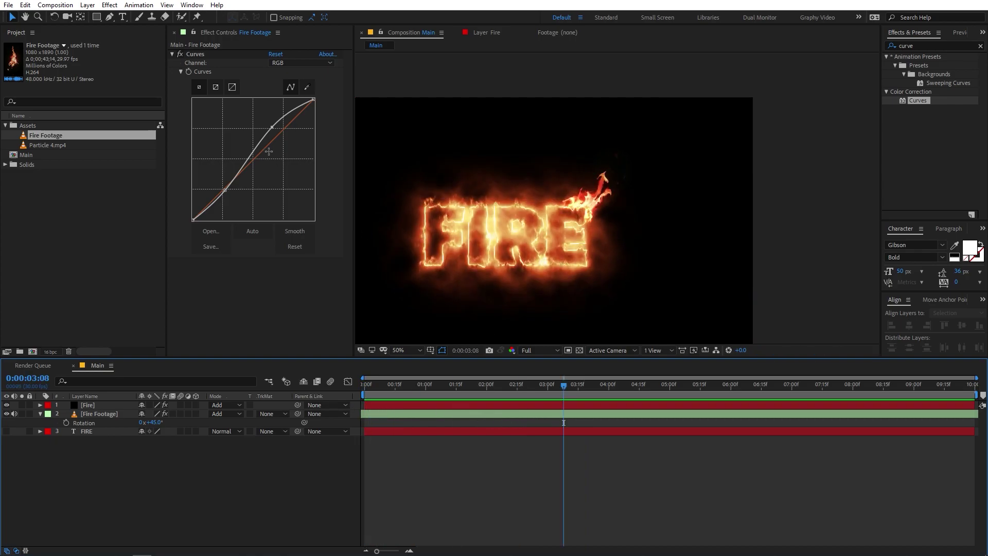
# Pull the upper part of the Fire Footage layer's Red channel curve slightly down and check the flame color
pyautogui.click(306, 62)
pyautogui.click(296, 83)
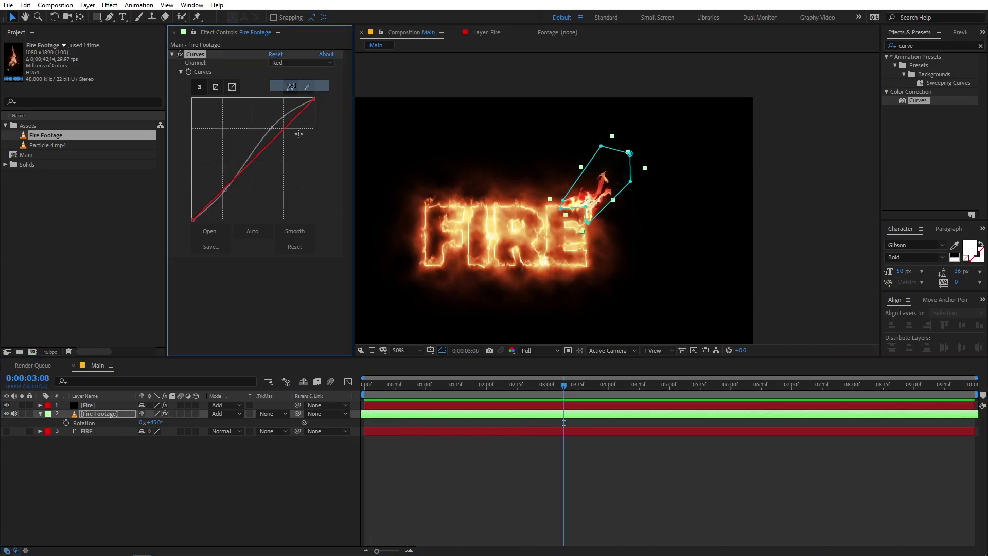
pyautogui.moveTo(288, 137); pyautogui.dragTo(285, 132)
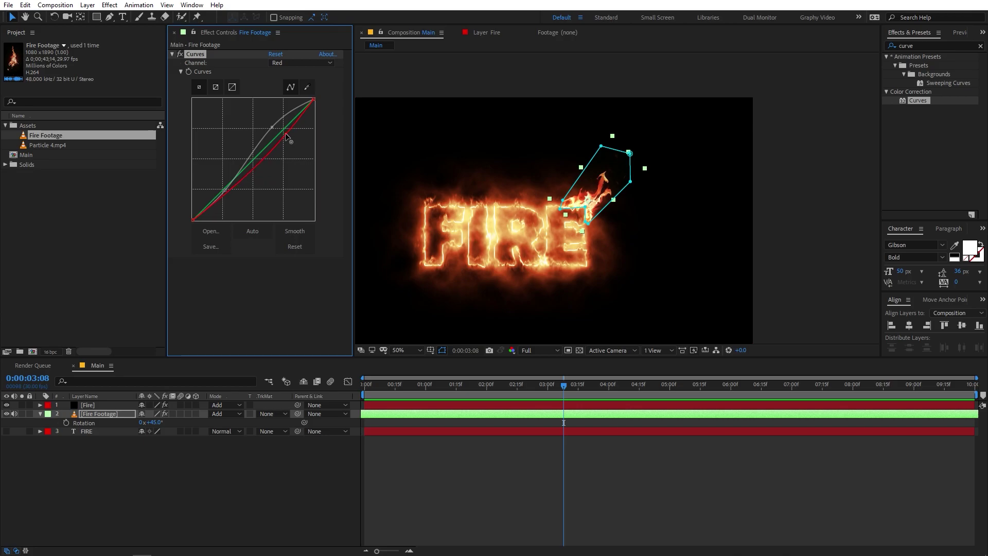
pyautogui.click(572, 465)
pyautogui.press('space')
pyautogui.click(501, 391)
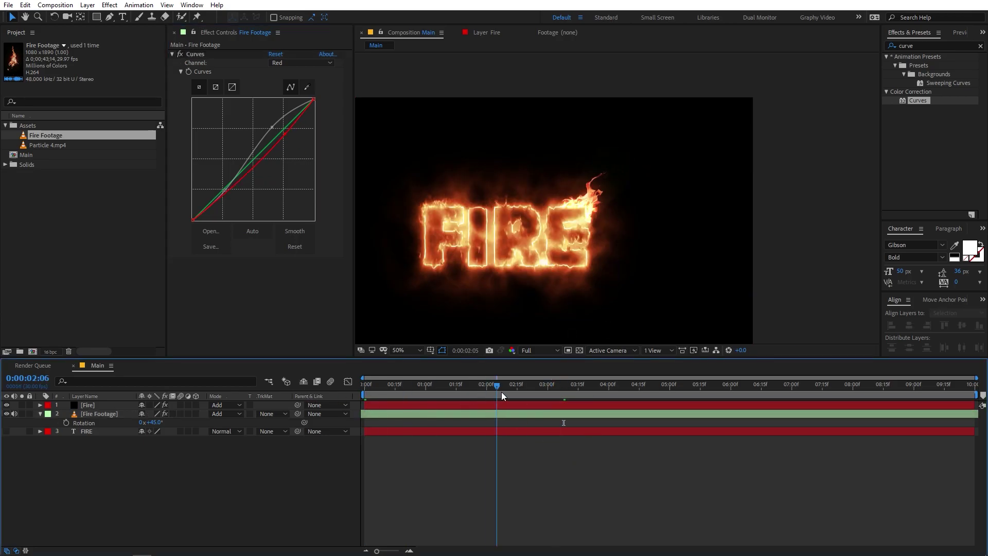
pyautogui.scroll(-2, 599, 224)
pyautogui.scroll(1, 597, 224)
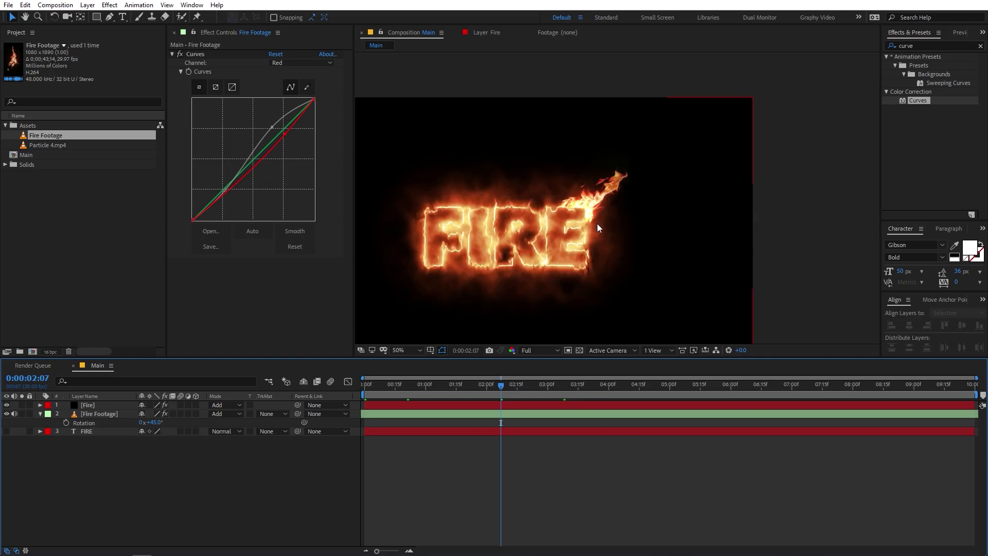
pyautogui.moveTo(470, 172); pyautogui.dragTo(558, 147)
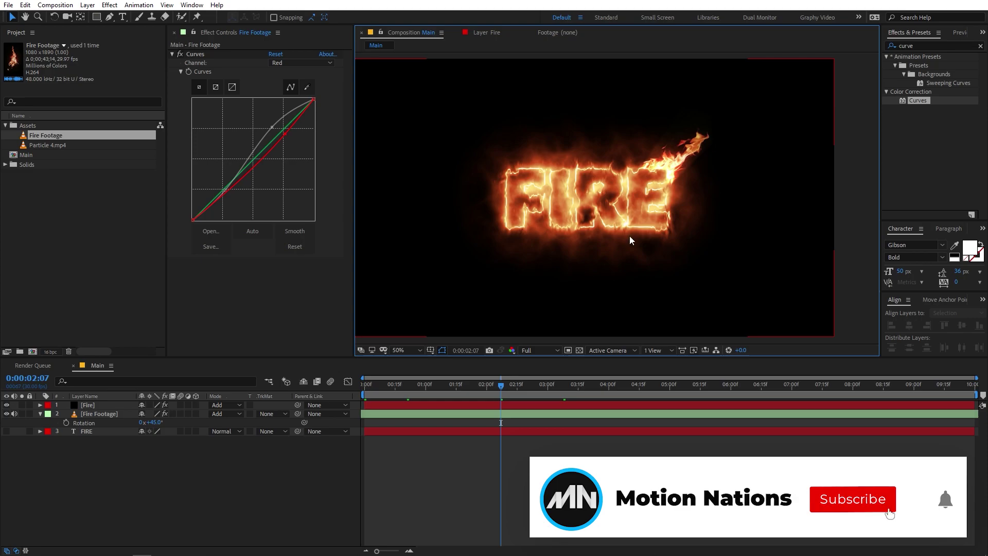
# Duplicate the Fire Footage layer, move the copy to the outer side of the letter F and rotate it to -72°
pyautogui.click(108, 414)
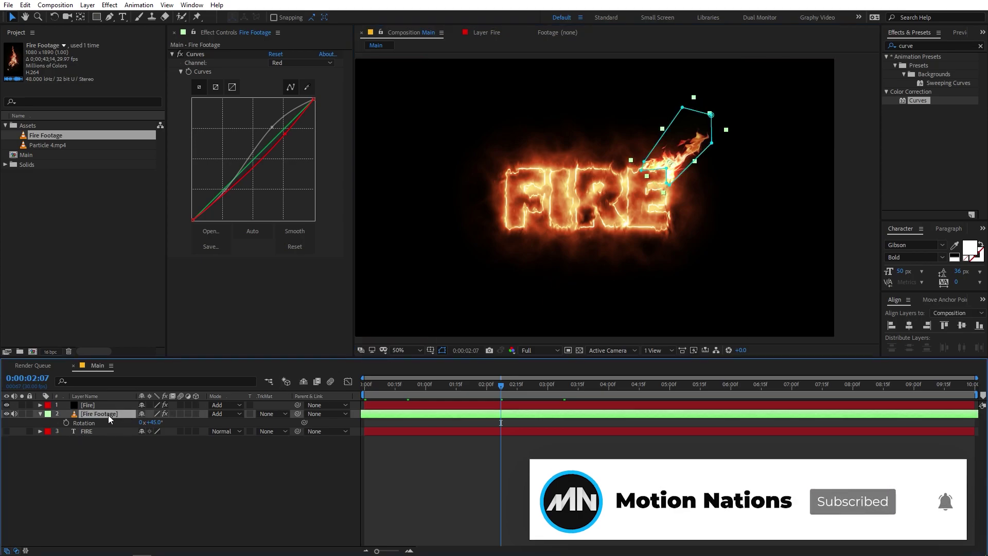
pyautogui.hotkey('ctrl', 'd')
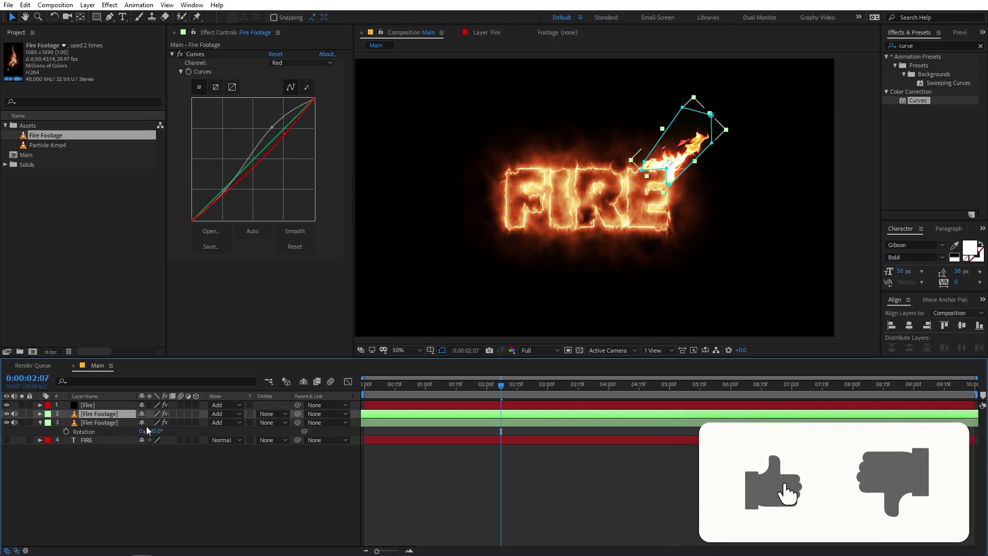
pyautogui.moveTo(651, 153); pyautogui.dragTo(477, 181)
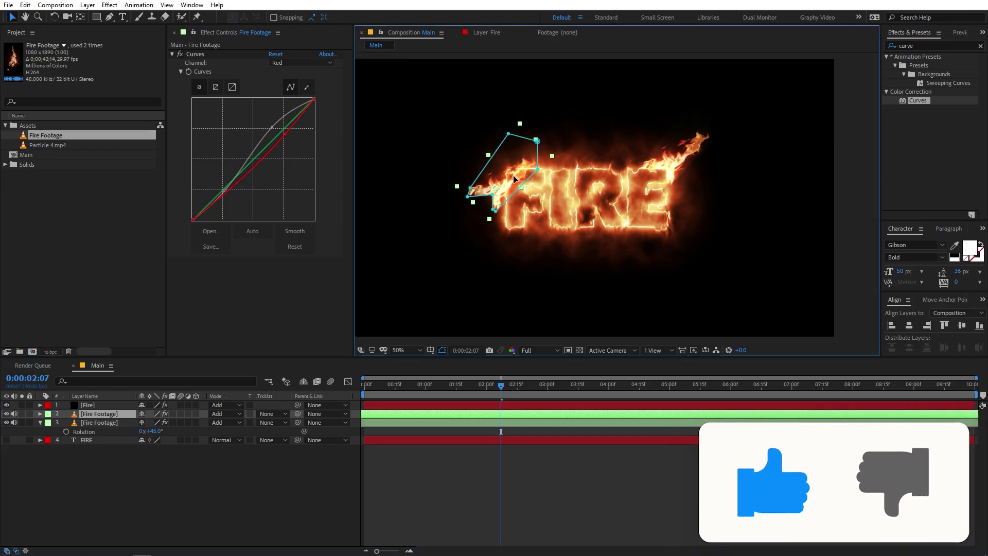
pyautogui.press('r')
pyautogui.moveTo(156, 425); pyautogui.dragTo(101, 431)
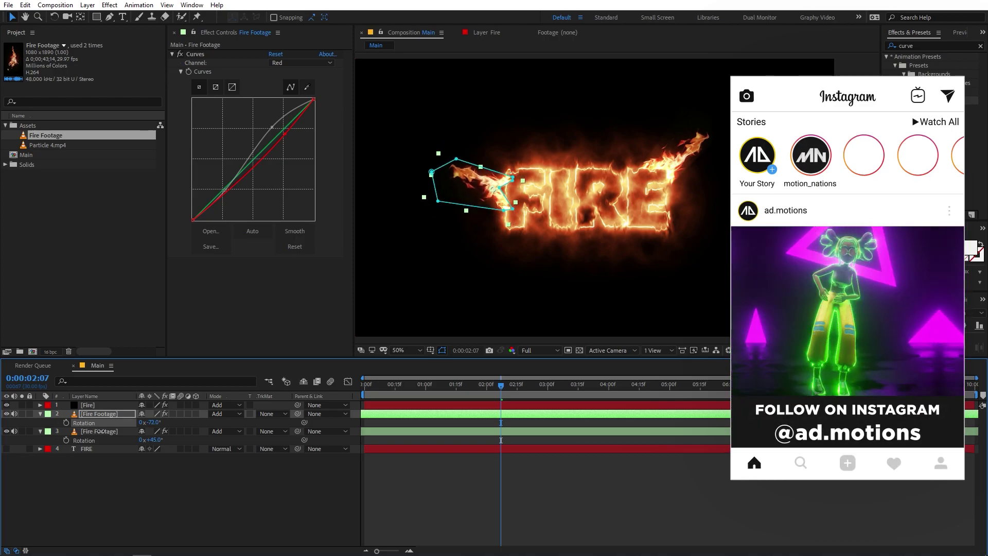
# Reshape the duplicate flame's mask to follow the outer edge of the letter F and preview both flames
pyautogui.click(465, 531)
pyautogui.press('.')
pyautogui.moveTo(432, 125); pyautogui.dragTo(569, 168)
pyautogui.press('v')
pyautogui.click(521, 229)
pyautogui.moveTo(521, 226); pyautogui.dragTo(536, 204)
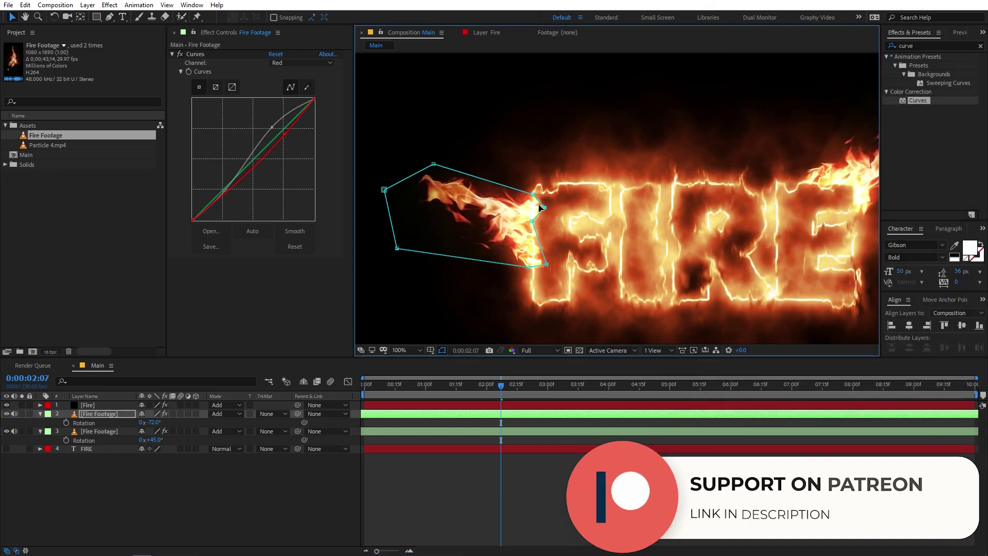
pyautogui.moveTo(546, 264); pyautogui.dragTo(536, 267)
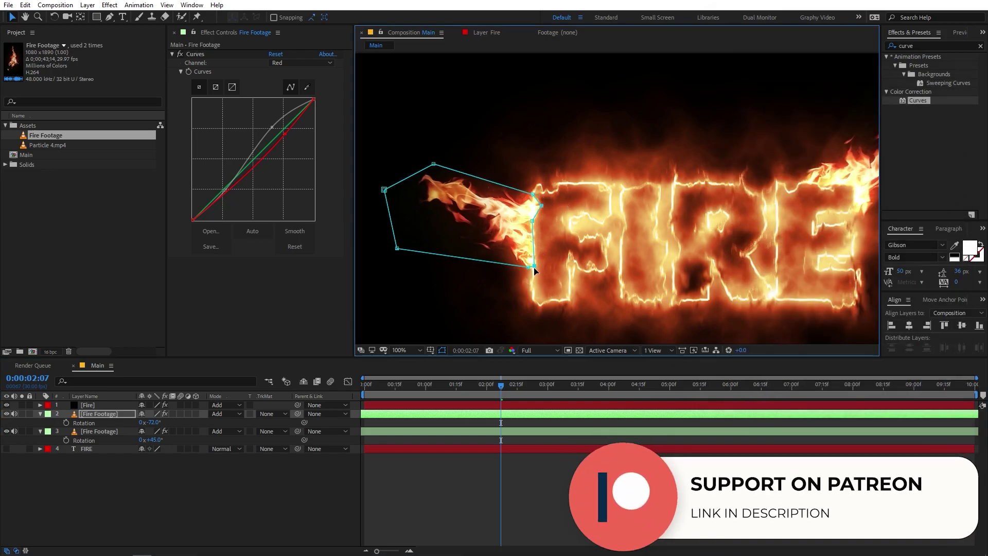
pyautogui.moveTo(541, 205); pyautogui.dragTo(535, 208)
pyautogui.press(',')
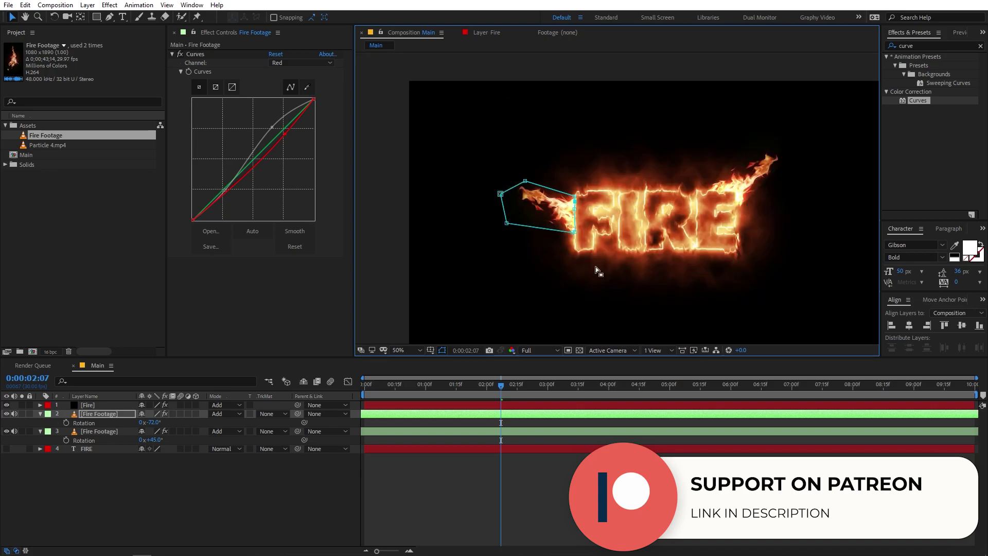
pyautogui.press('F2')
pyautogui.press('space')
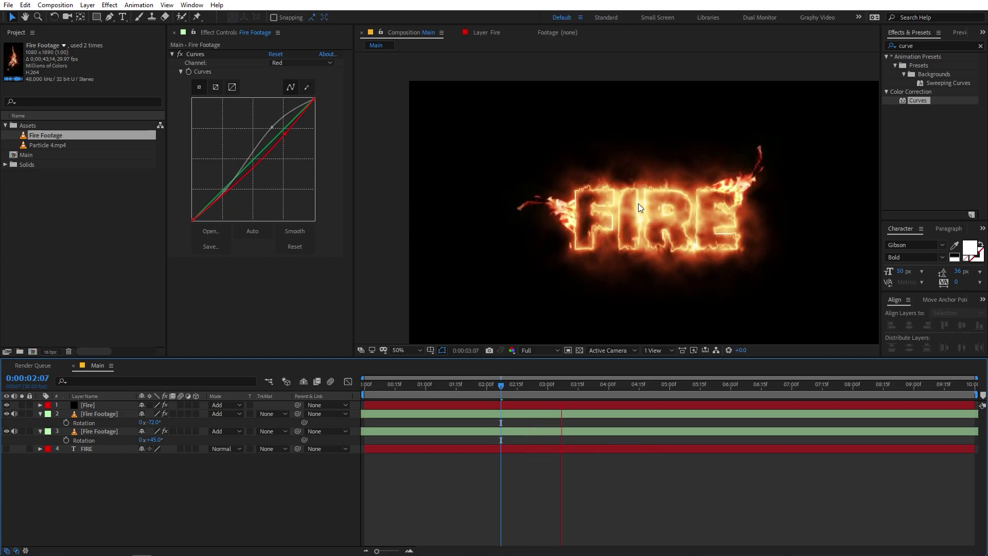
# Scale the duplicate Fire Footage layer beside the letter F up to 31.1%
pyautogui.click(88, 414)
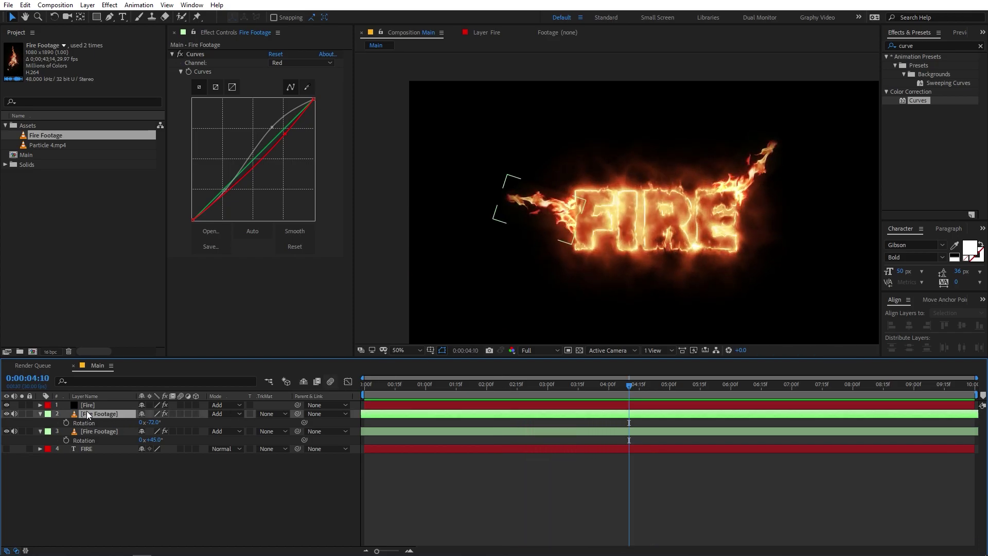
pyautogui.press('s')
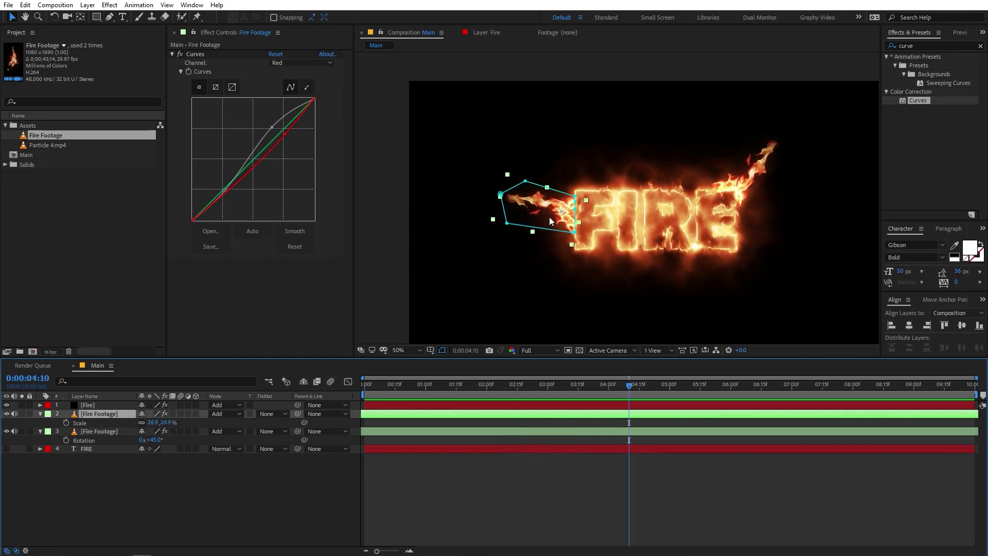
pyautogui.scroll(2, 570, 224)
pyautogui.moveTo(161, 426); pyautogui.dragTo(180, 427)
pyautogui.click(511, 240)
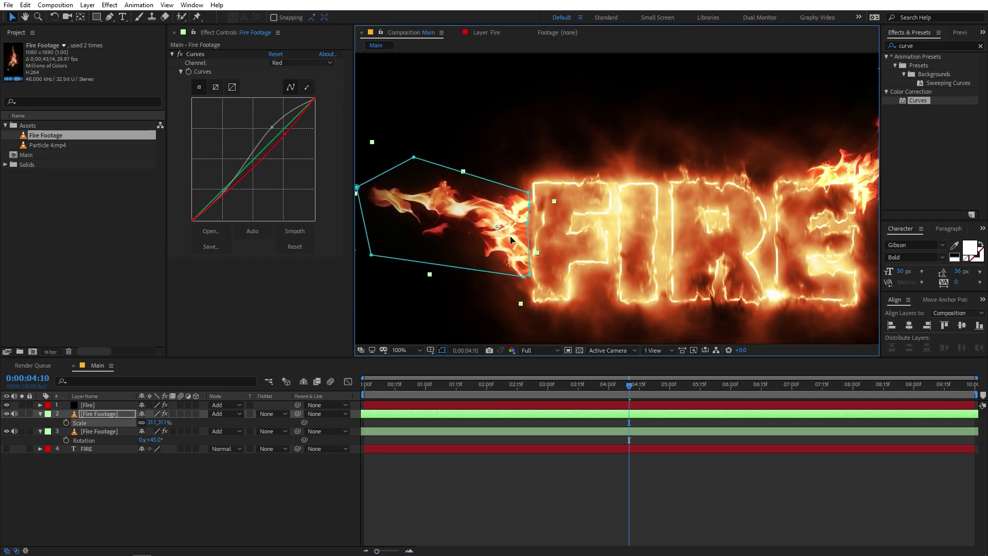
# Fit the whole composition in the viewer and preview both flames on the FIRE text from the start
pyautogui.hotkey('ctrl', 'shift', 'a')
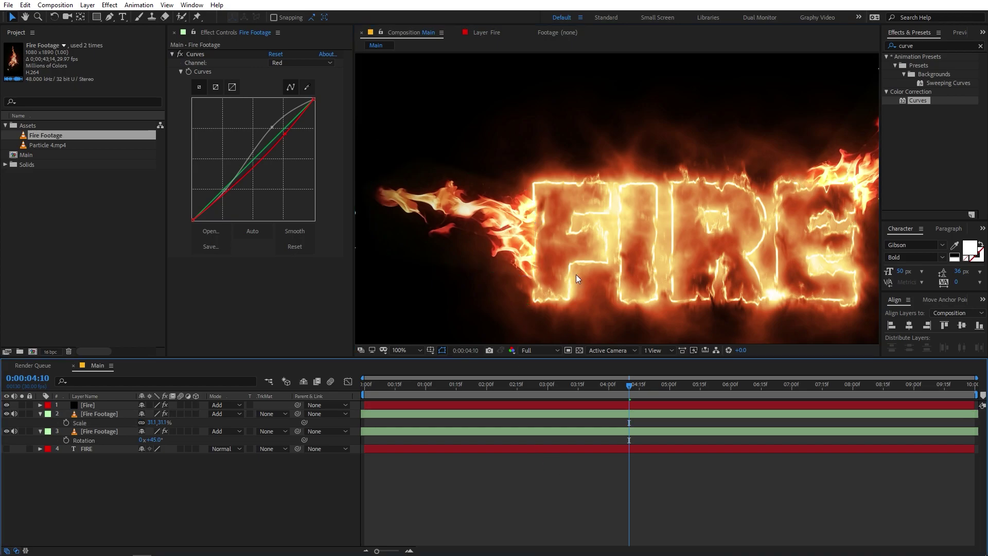
pyautogui.scroll(-4, 579, 257)
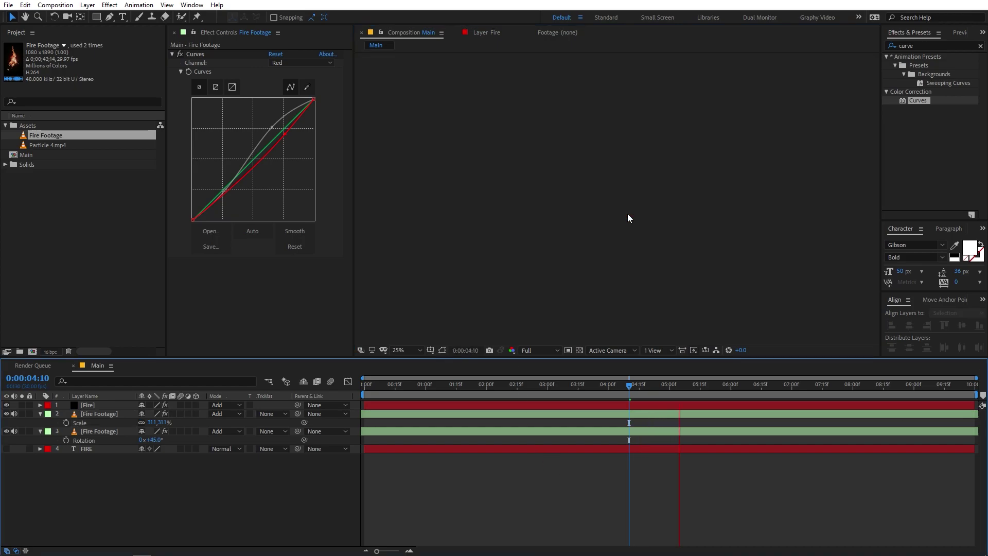
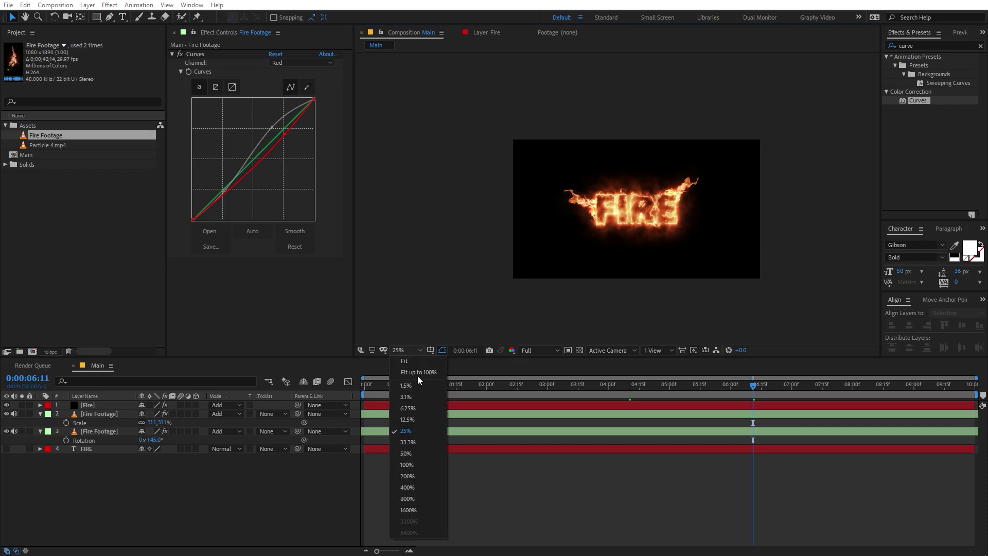
pyautogui.click(409, 532)
pyautogui.click(560, 394)
pyautogui.press('space')
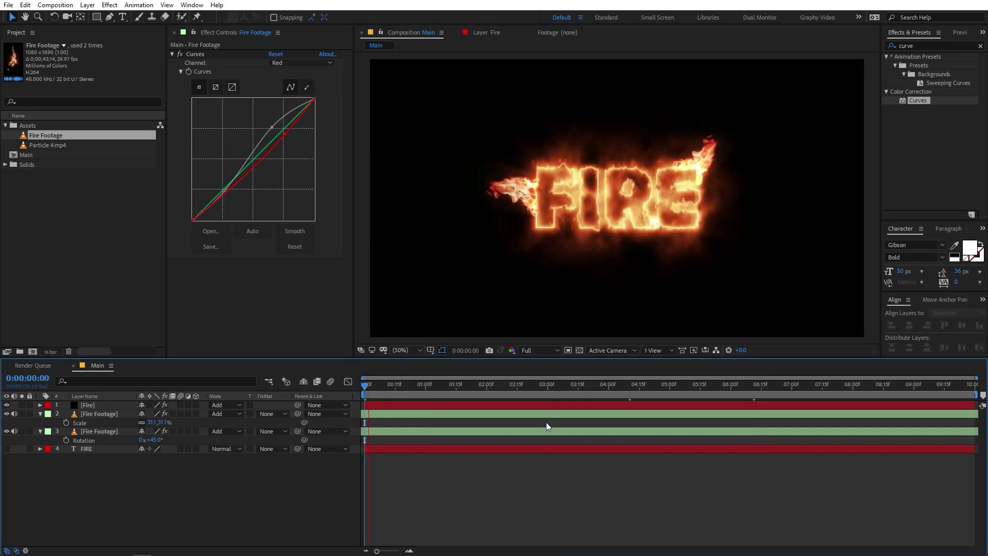
pyautogui.press('space')
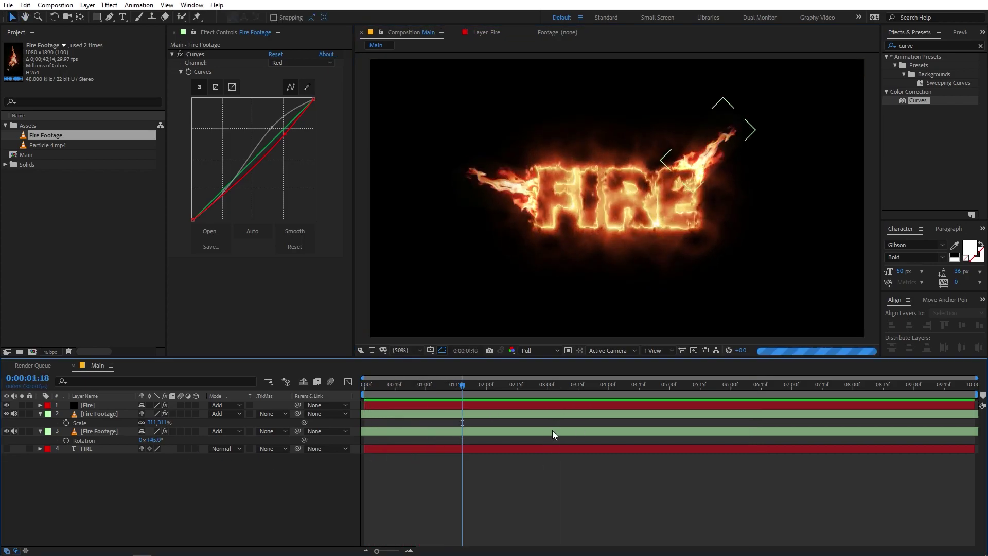
# Collapse the open properties of both Fire Footage layers
pyautogui.click(130, 406)
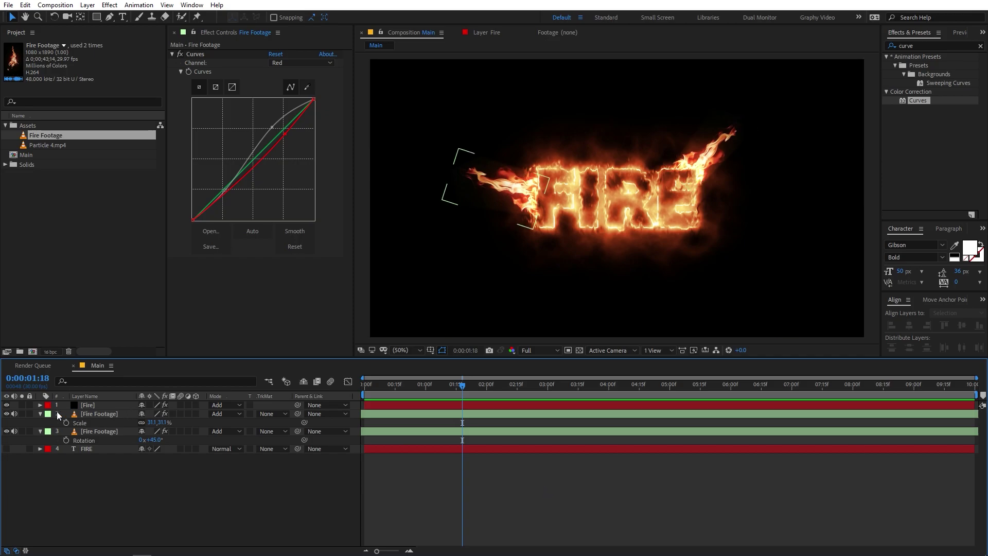
pyautogui.click(40, 414)
pyautogui.click(40, 422)
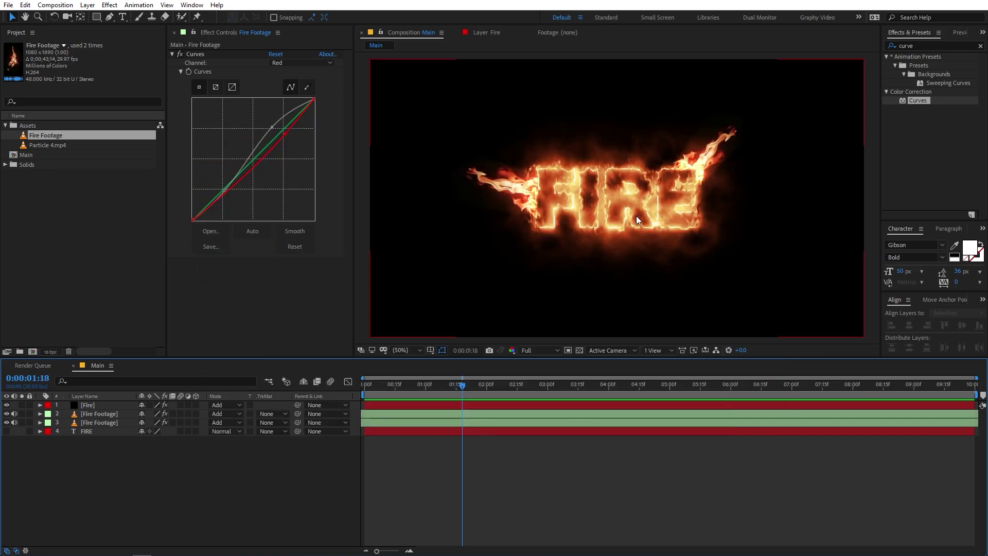
# Add a new adjustment layer above all other layers and name it Distortion
pyautogui.click(55, 5)
pyautogui.moveTo(88, 5)
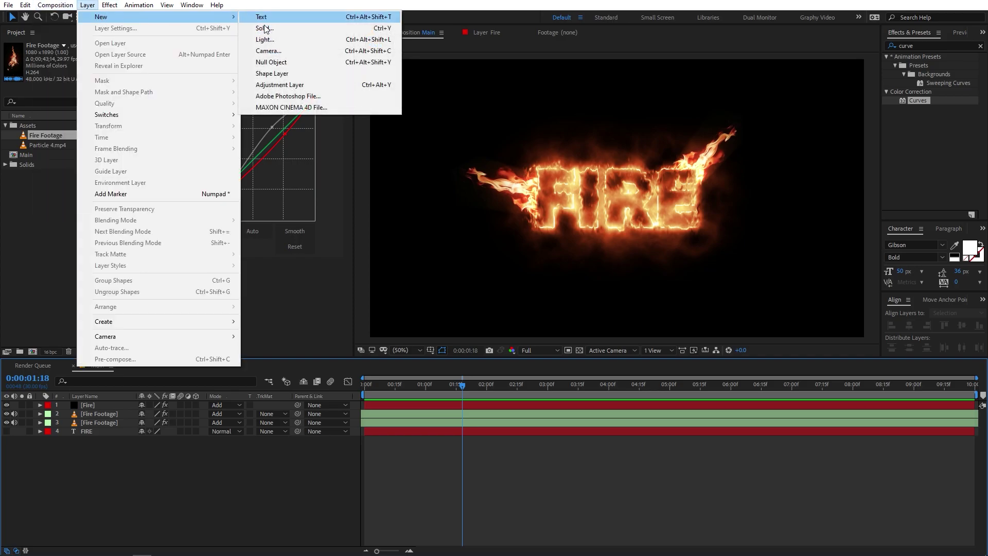
pyautogui.click(276, 87)
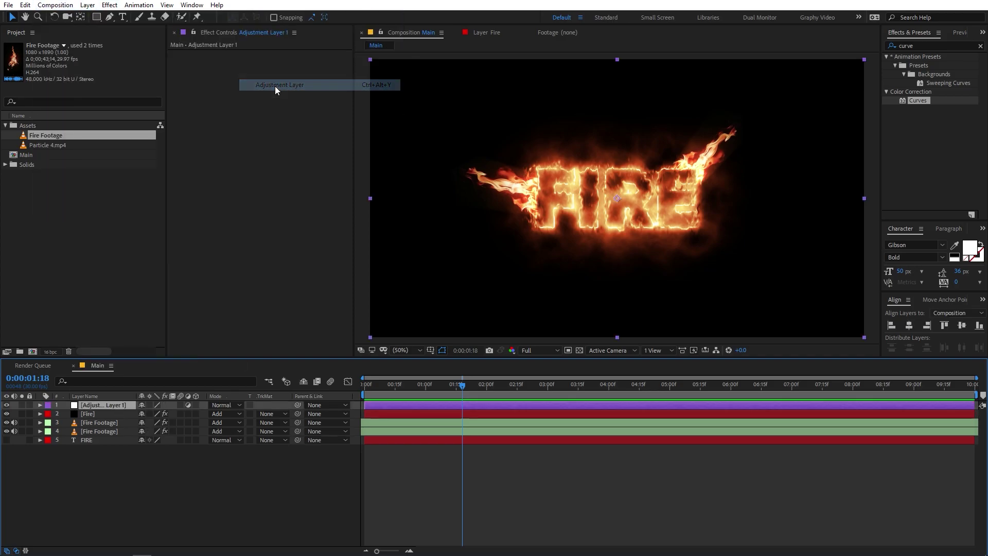
pyautogui.press('Return')
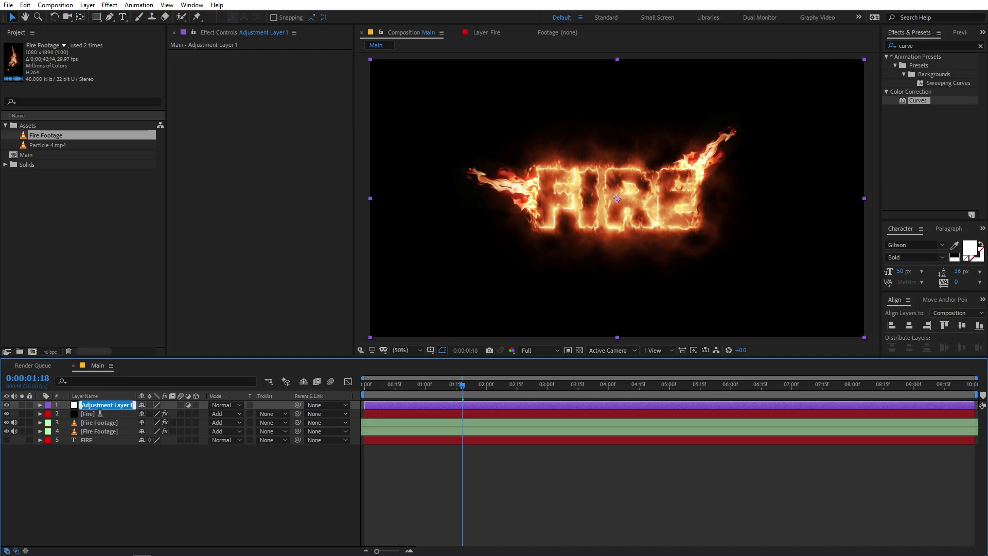
pyautogui.write('Distortion')
pyautogui.press('Return')
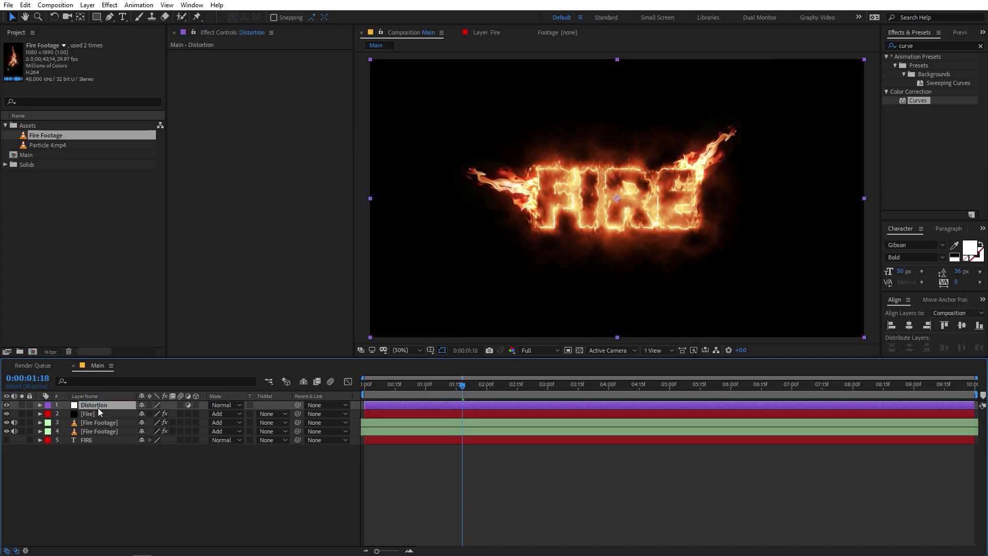
# Find the Turbulent Displace effect and apply it to the Distortion layer
pyautogui.doubleClick(922, 46)
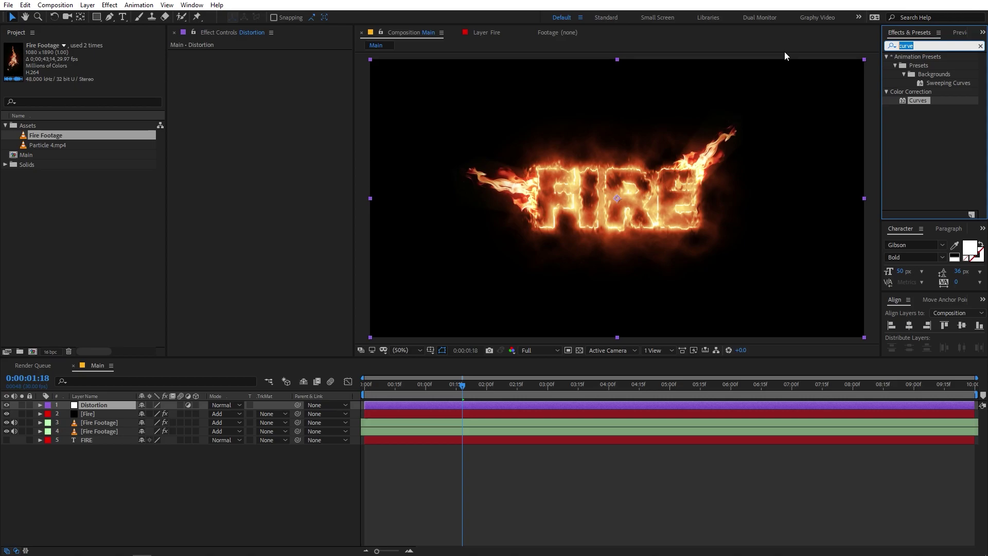
pyautogui.write('tu')
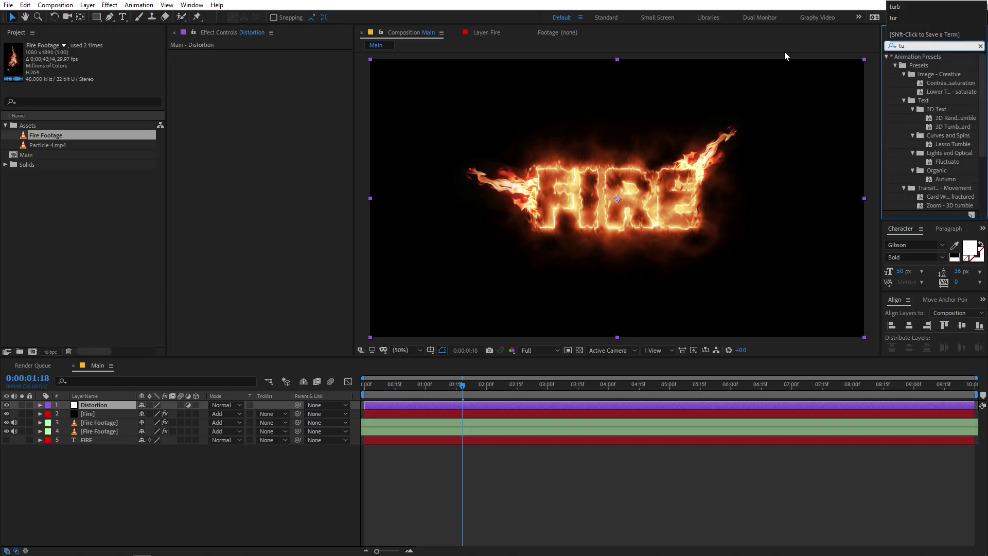
pyautogui.write('r')
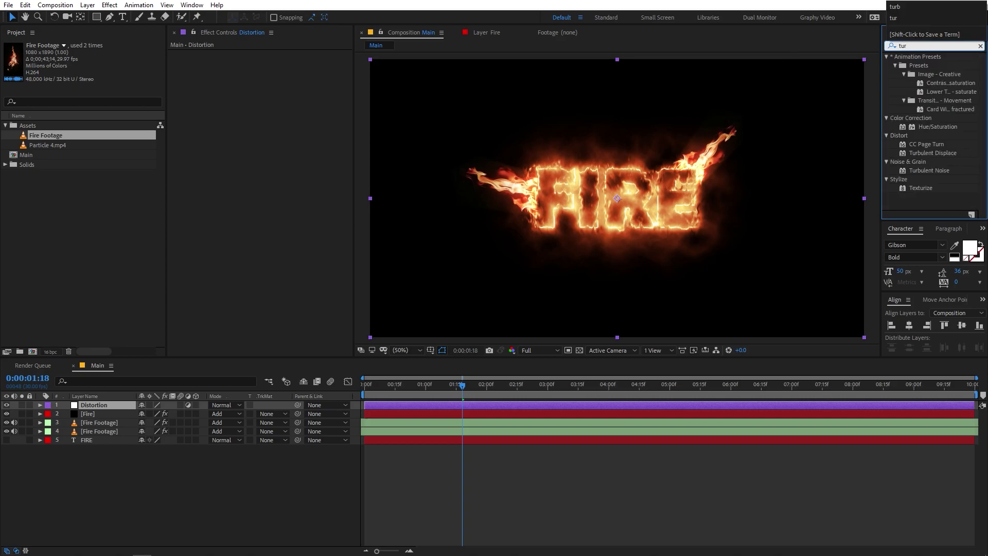
pyautogui.moveTo(946, 153); pyautogui.dragTo(95, 405)
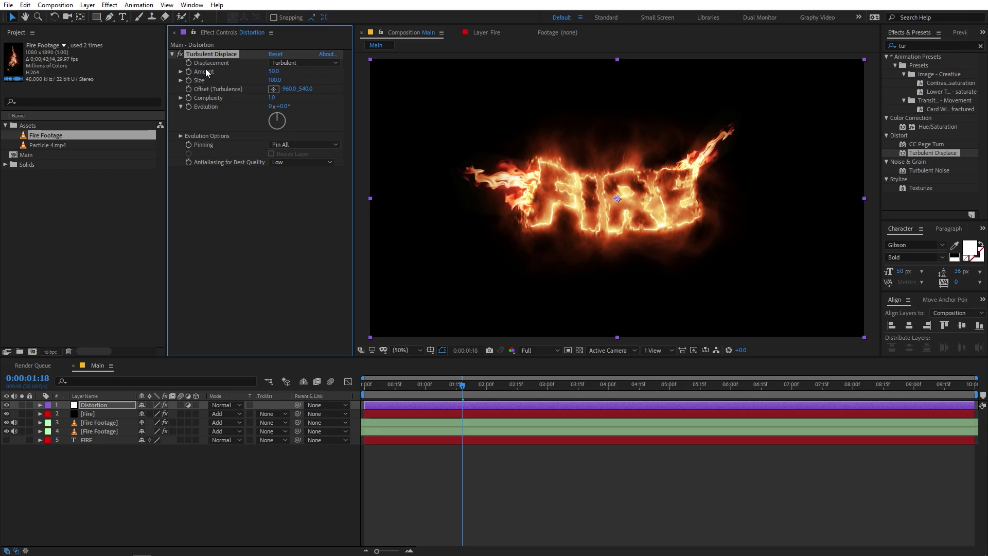
# Set the Turbulent Displace Amount to 20 and Size to 22, and preview the distortion from the start
pyautogui.click(274, 72)
pyautogui.write('20')
pyautogui.press('Tab')
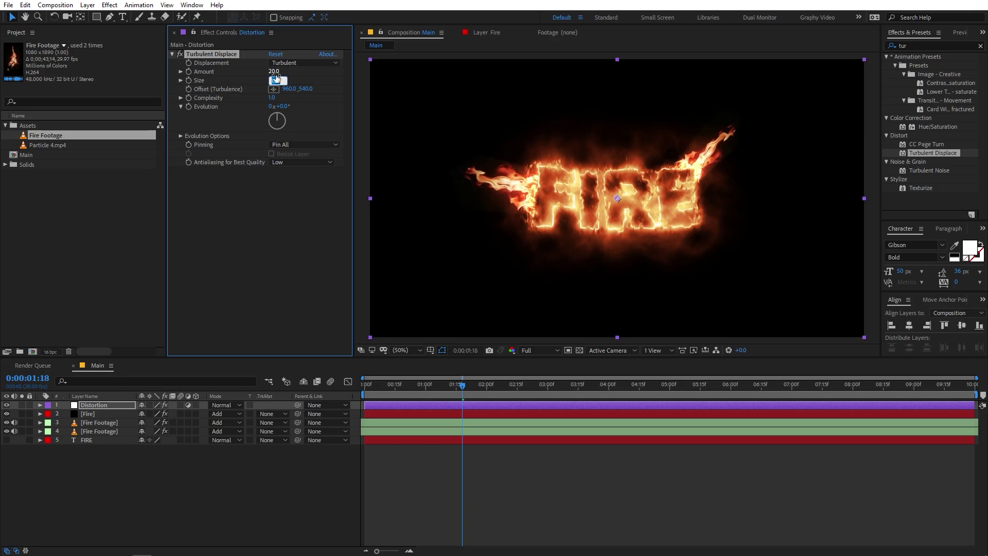
pyautogui.write('22')
pyautogui.press('Return')
pyautogui.click(110, 405)
pyautogui.press('Home')
pyautogui.press('space')
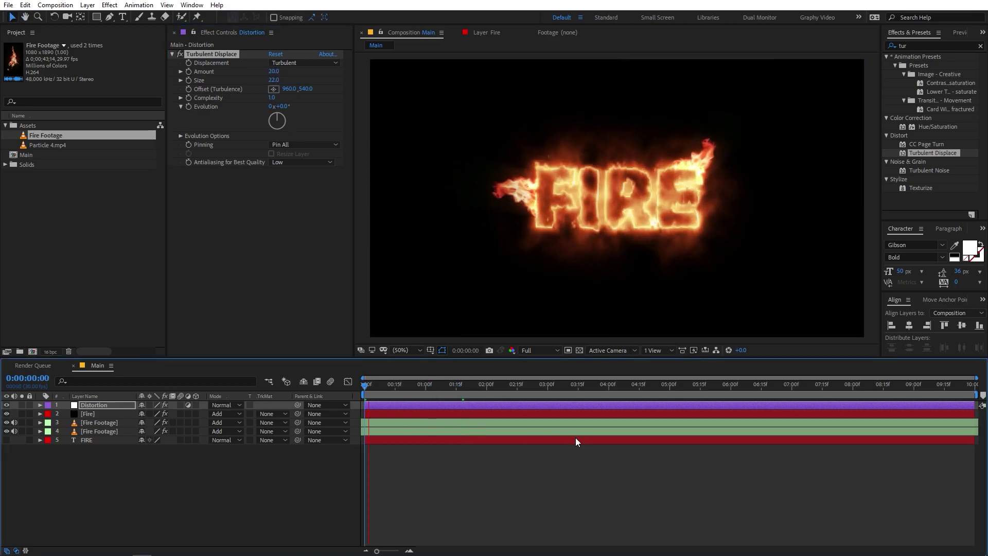
pyautogui.press('space')
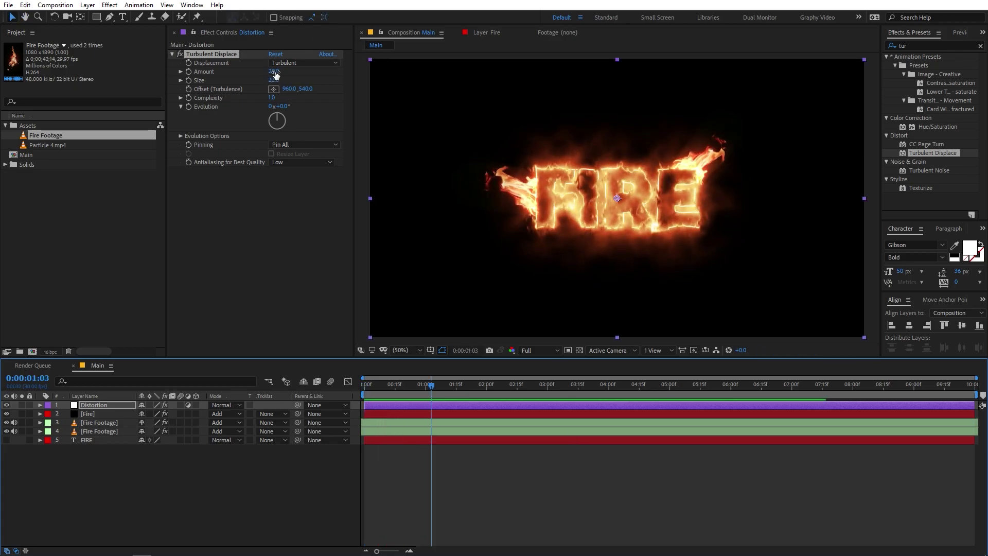
# Try out the Turbulent Displace Evolution, undo the change, and animate Evolution with the expression time*500
pyautogui.moveTo(289, 109); pyautogui.dragTo(476, 136)
pyautogui.hotkey('ctrl', 'z')
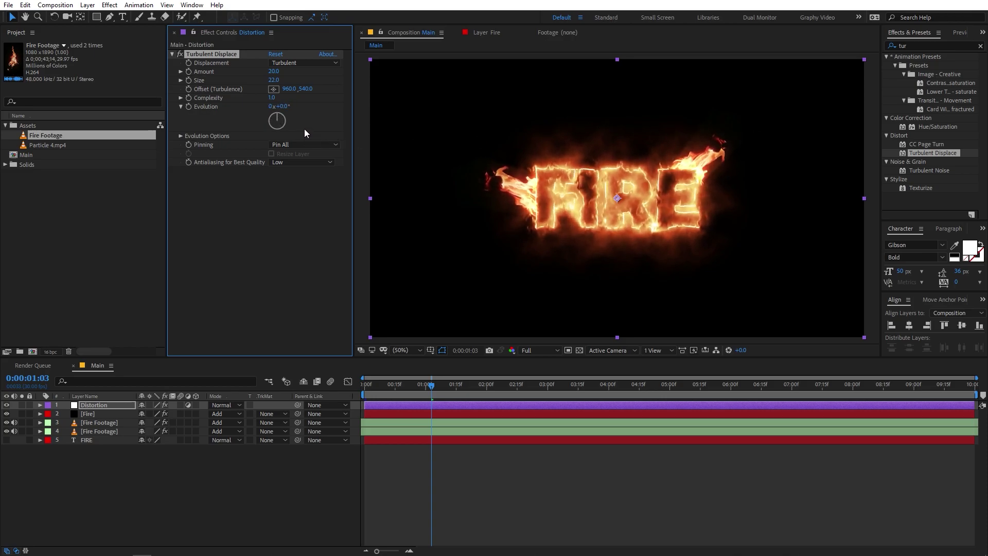
pyautogui.keyDown('alt'); pyautogui.click(188, 106); pyautogui.keyUp('alt')
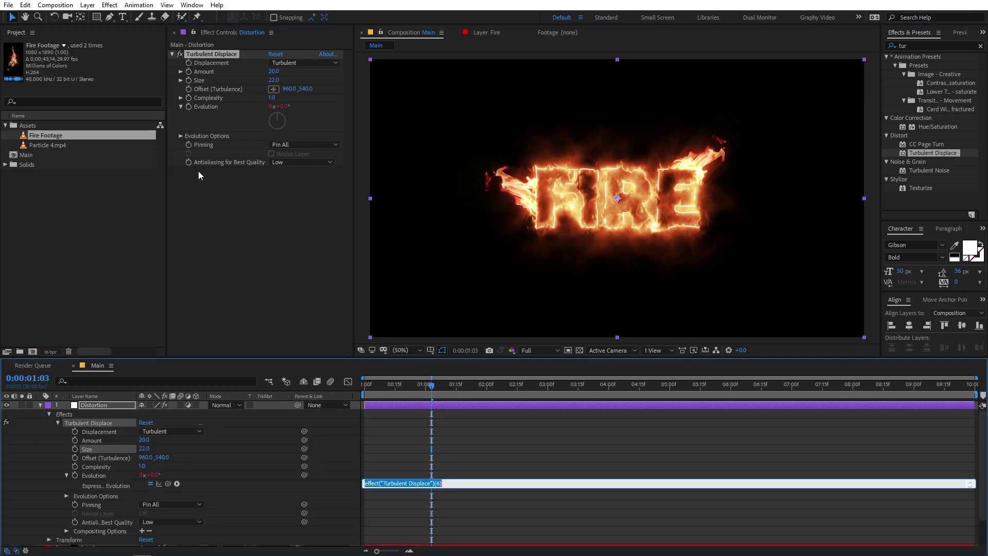
pyautogui.write('time*500')
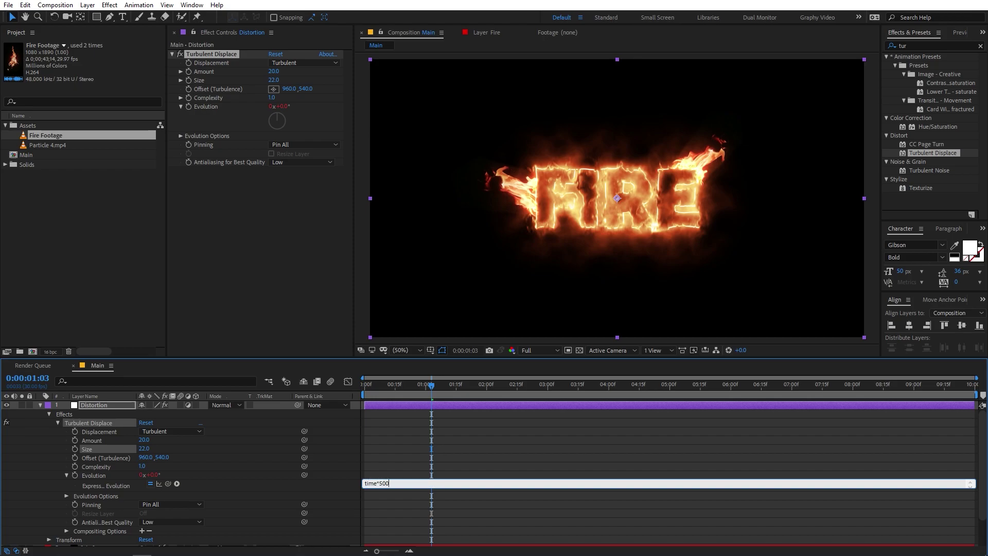
pyautogui.click(407, 457)
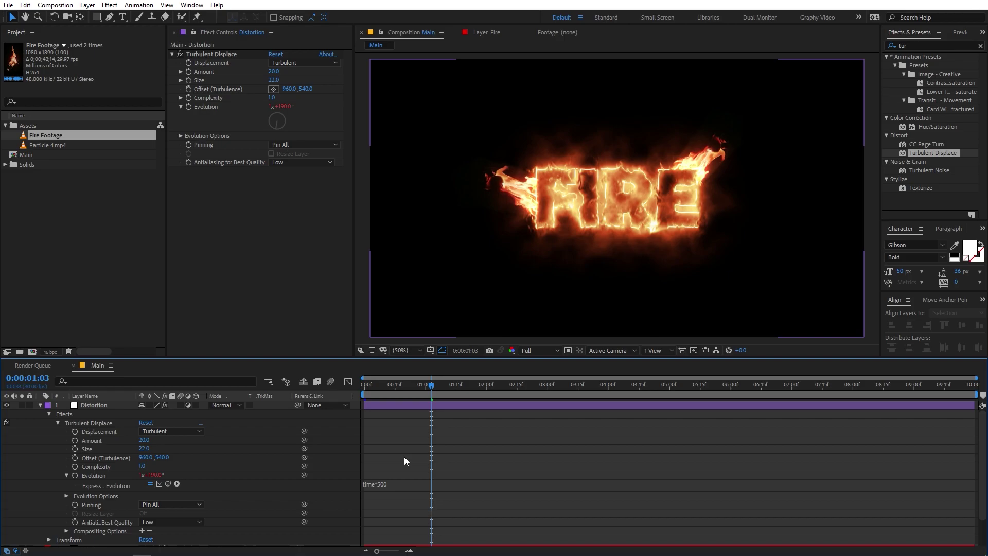
# Collapse the Distortion layer and preview the animated distortion from the first frame
pyautogui.click(40, 406)
pyautogui.press('Home')
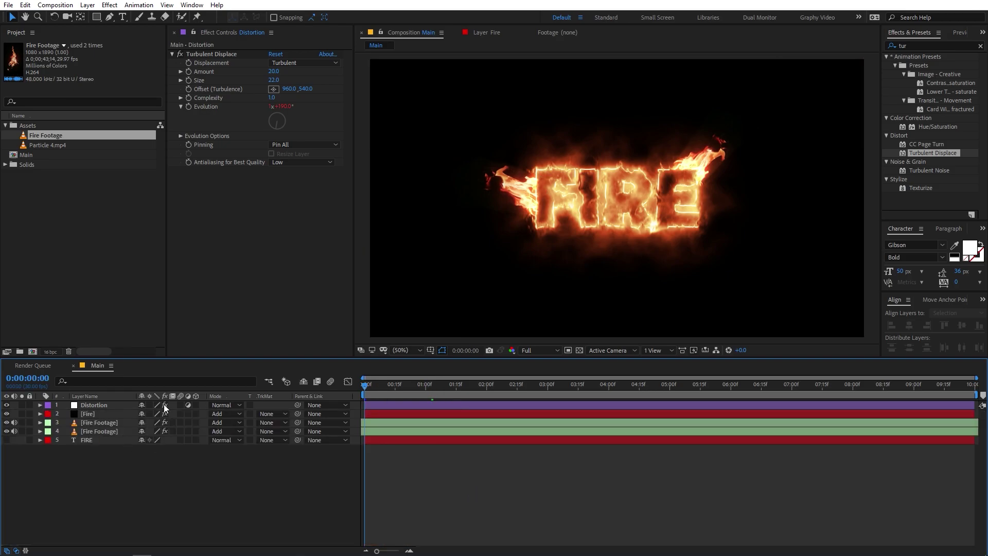
pyautogui.press('space')
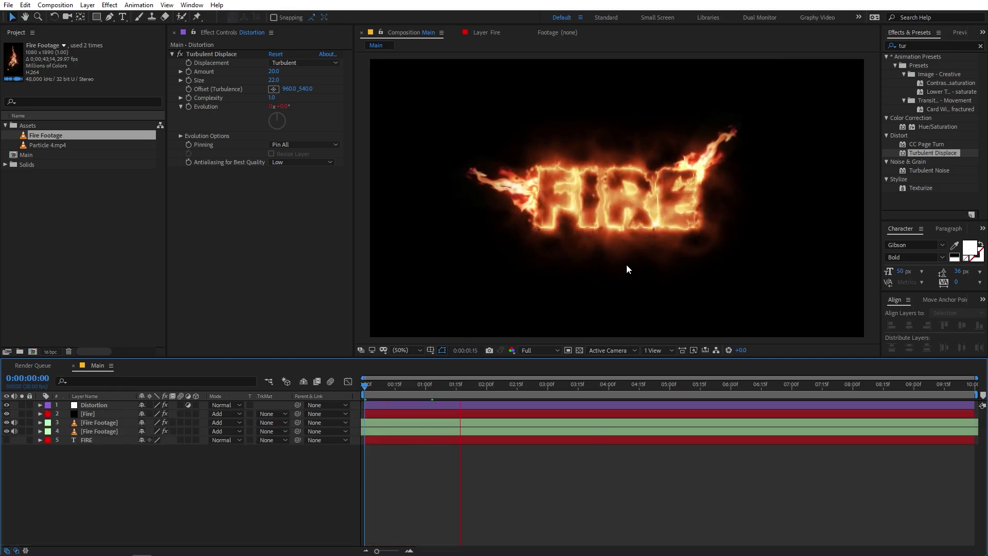
pyautogui.press('space')
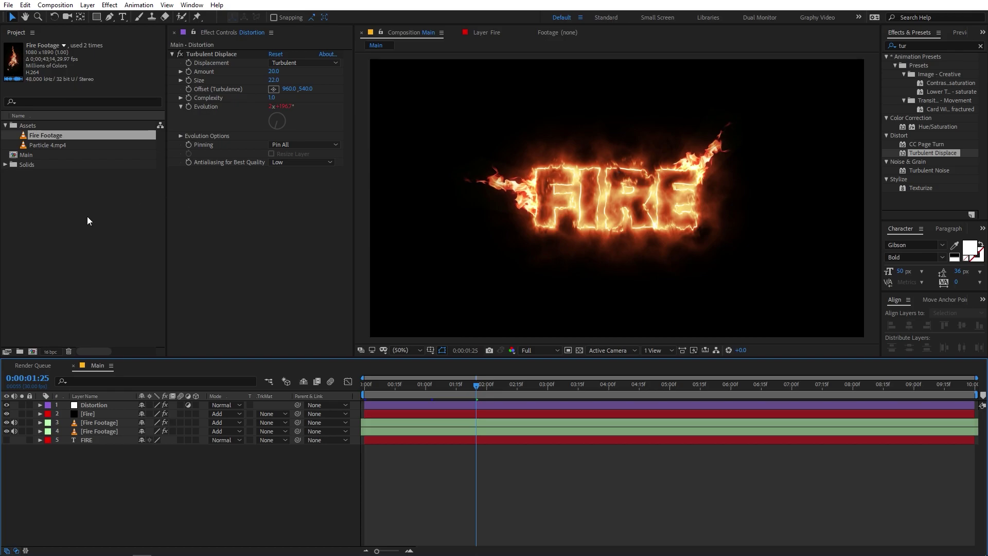
# Place the Particle 4.mp4 footage directly below the Distortion layer and play through its particles
pyautogui.click(59, 145)
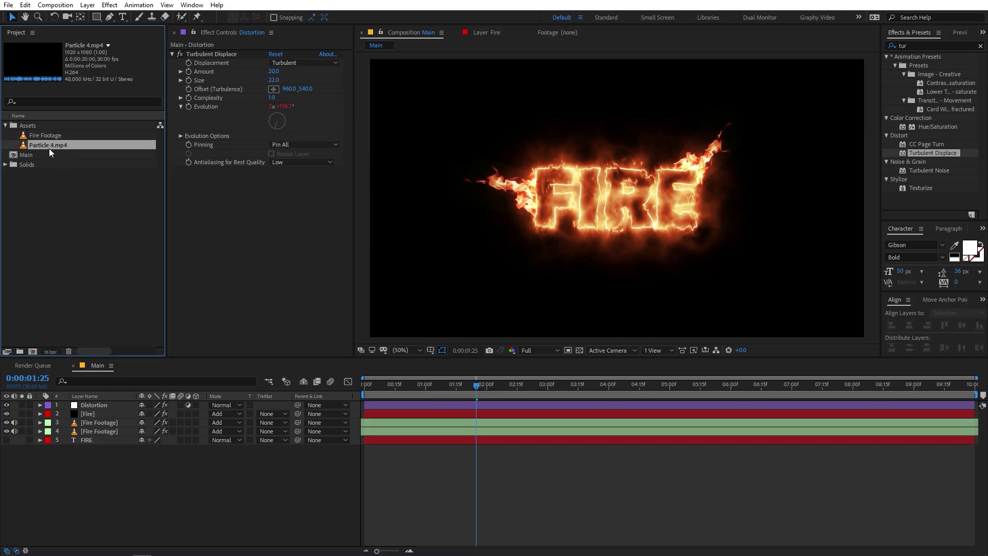
pyautogui.moveTo(50, 149); pyautogui.dragTo(61, 408)
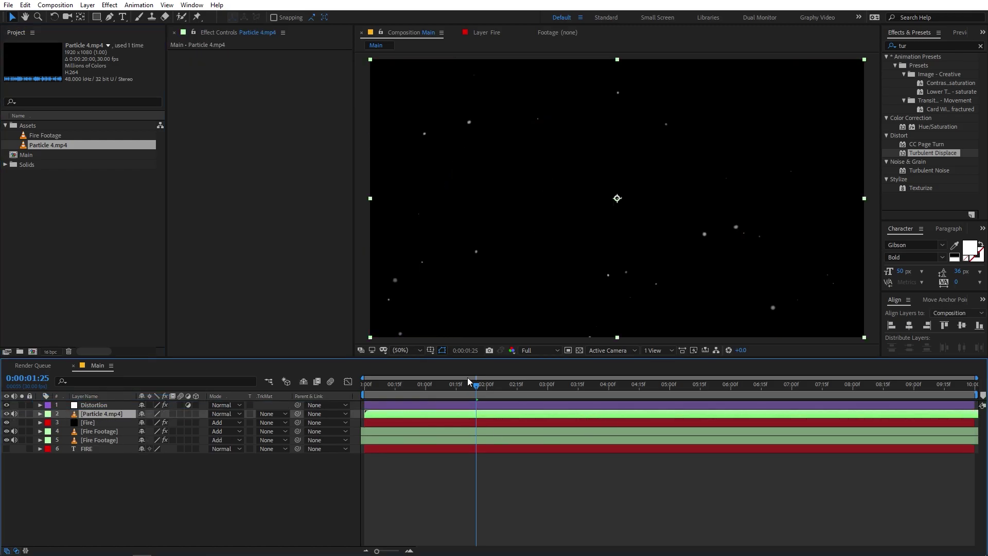
pyautogui.press('Home')
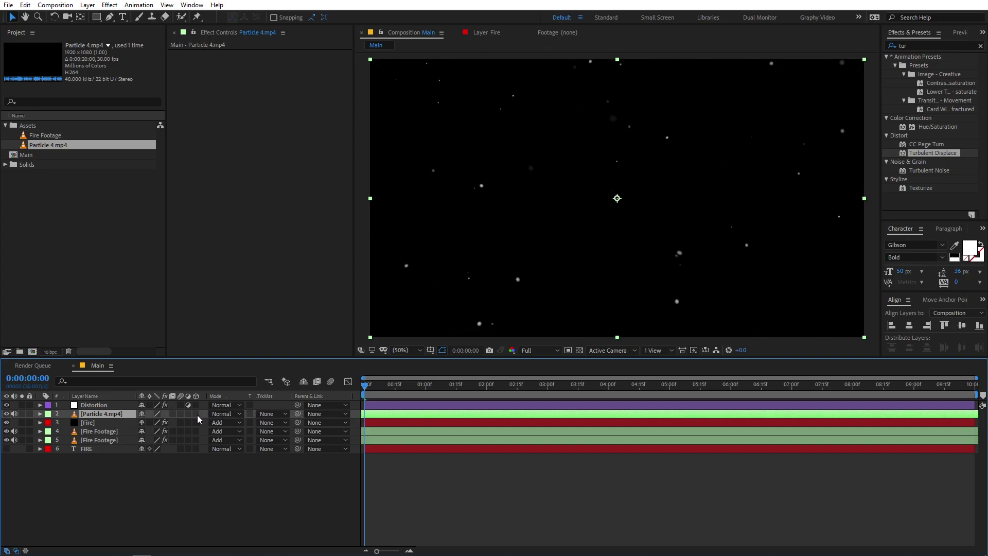
pyautogui.press('space')
pyautogui.press('space')
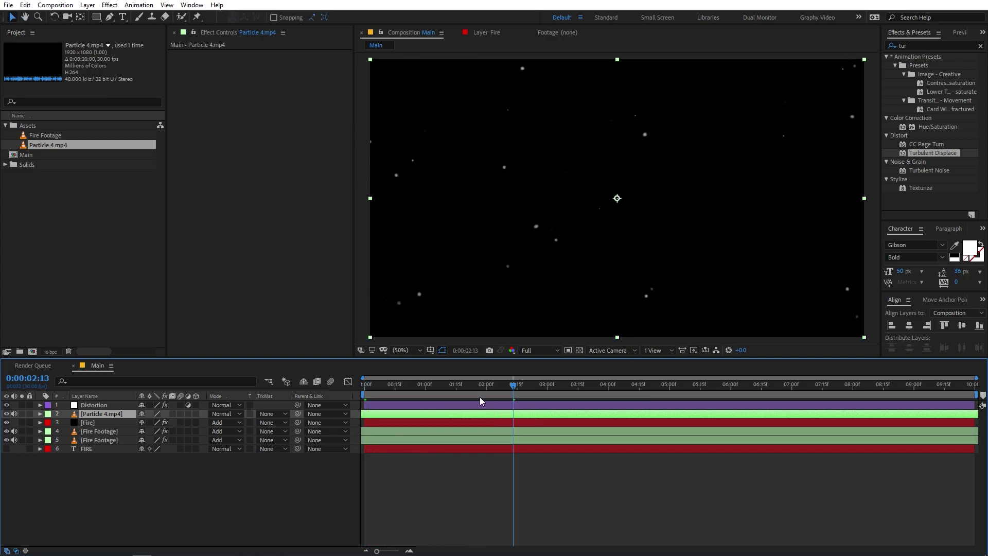
pyautogui.moveTo(480, 390); pyautogui.dragTo(278, 399)
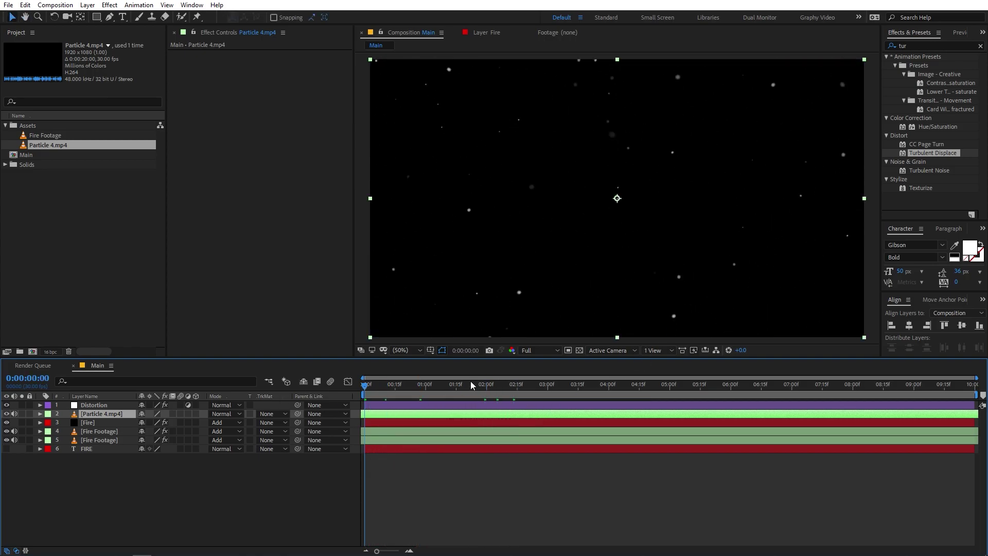
# Set the Particle 4.mp4 layer's blending mode to Add and preview the particles over the fire text
pyautogui.click(189, 404)
pyautogui.click(221, 413)
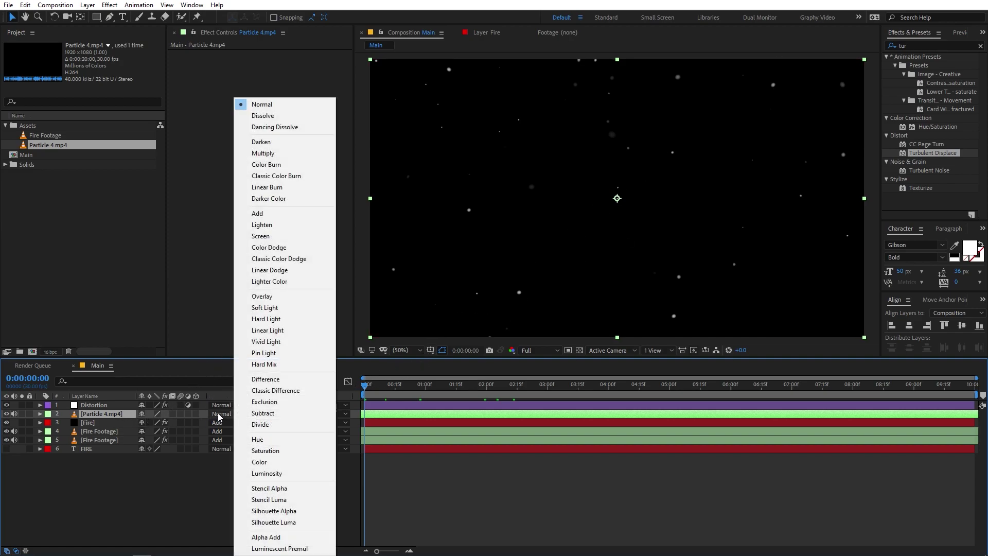
pyautogui.click(260, 214)
pyautogui.press('space')
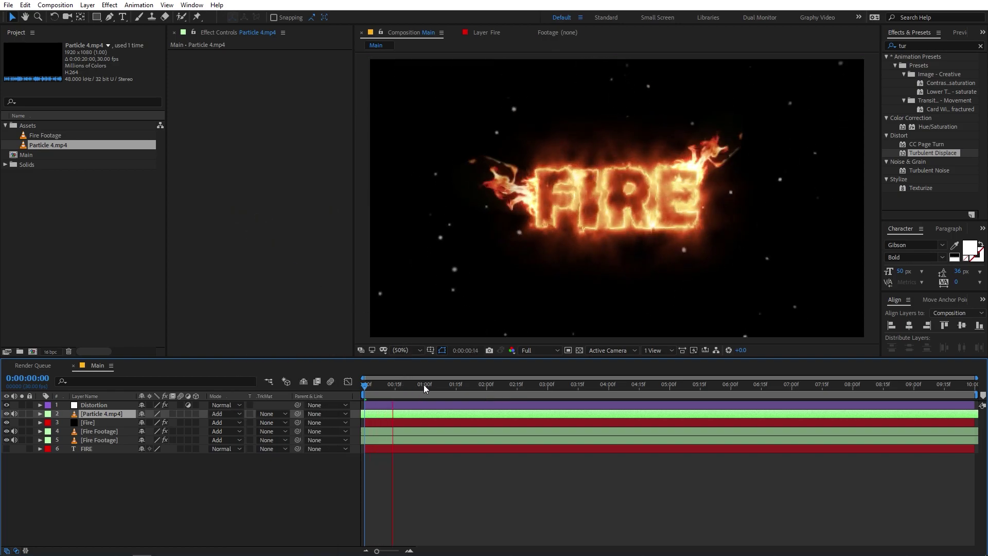
pyautogui.press('space')
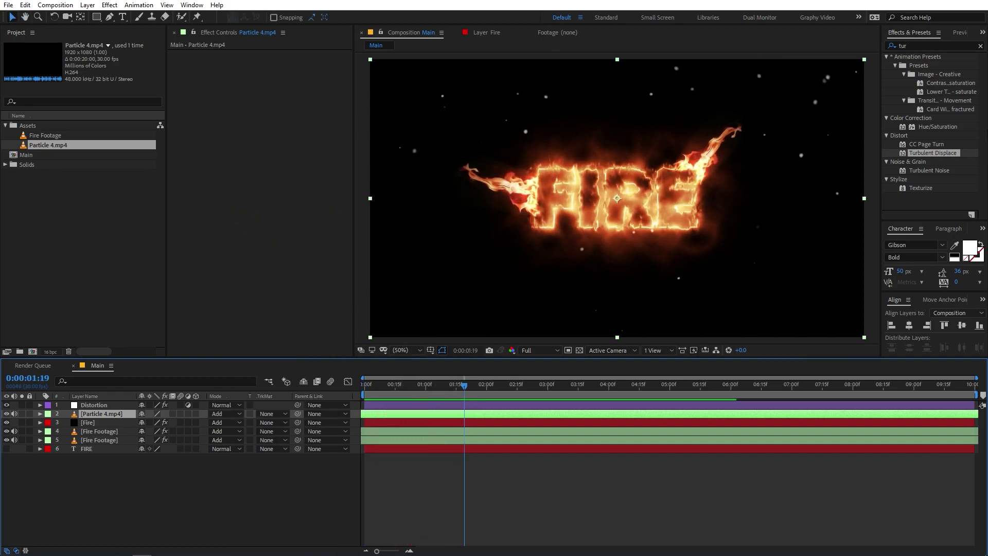
# Find the Tint effect and apply it to the Particle 4.mp4 layer
pyautogui.doubleClick(921, 48)
pyautogui.write('tint')
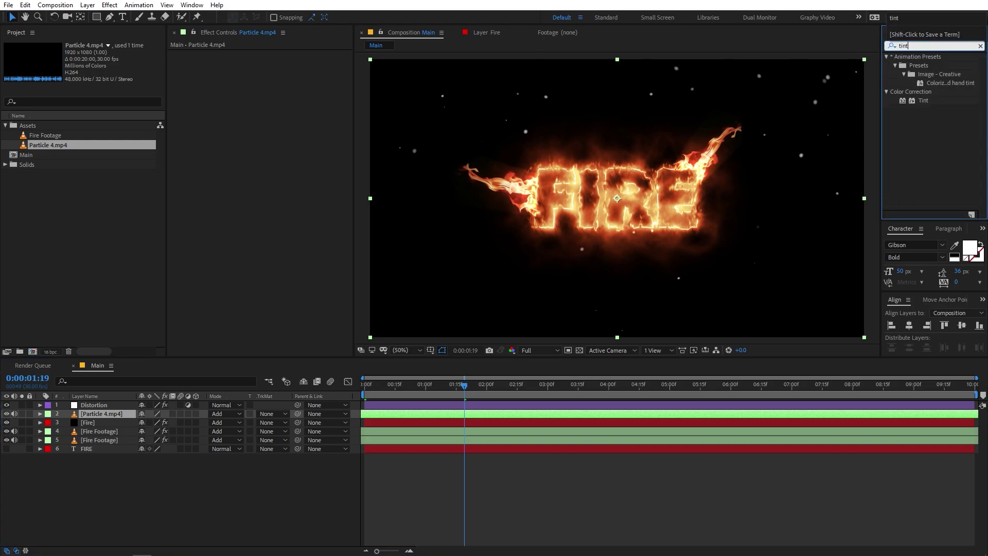
pyautogui.press('/')
pyautogui.moveTo(924, 105); pyautogui.dragTo(669, 414)
pyautogui.scroll(-2, 681, 101)
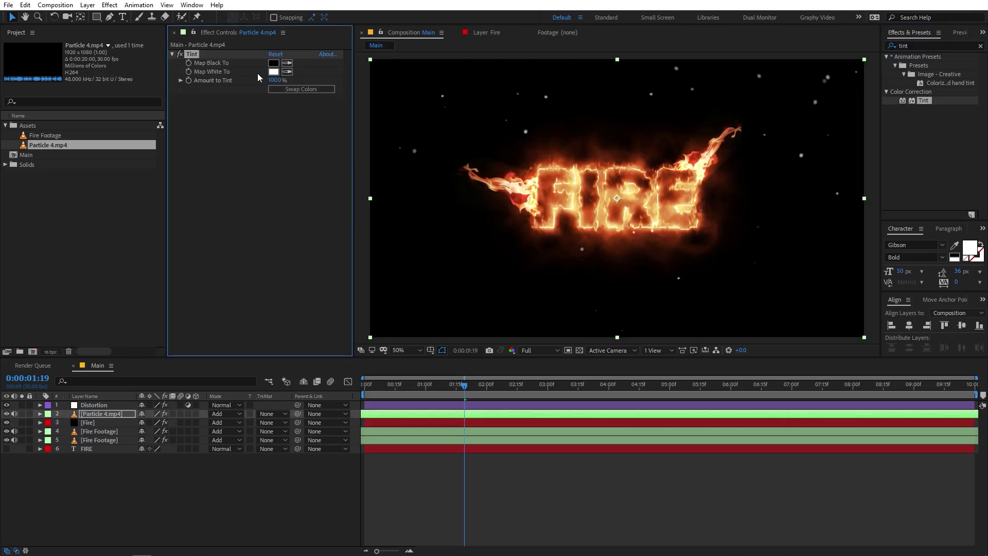
# Set the Particle 4.mp4 Tint's white mapping to red D44620 sampled from the flames, and preview the recoloured particles
pyautogui.click(273, 71)
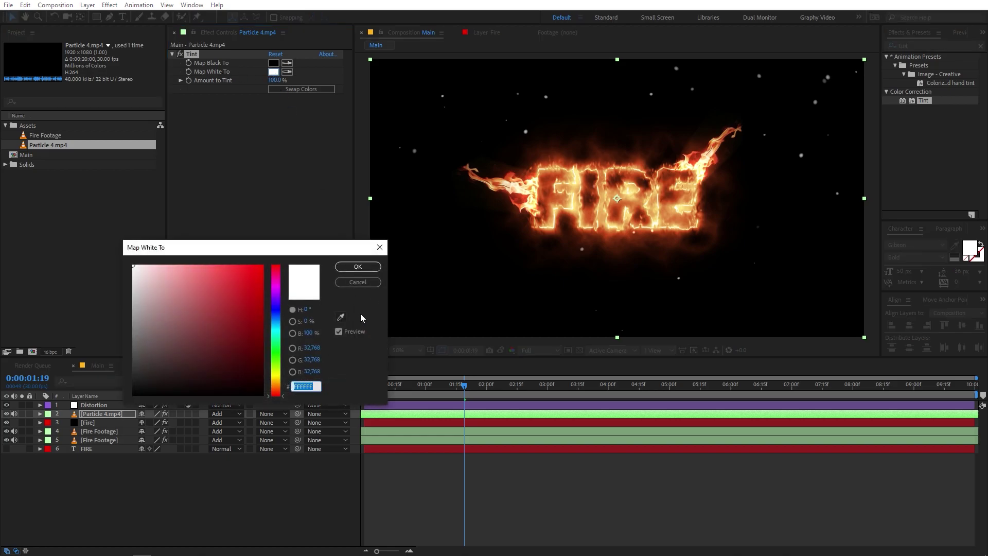
pyautogui.click(341, 318)
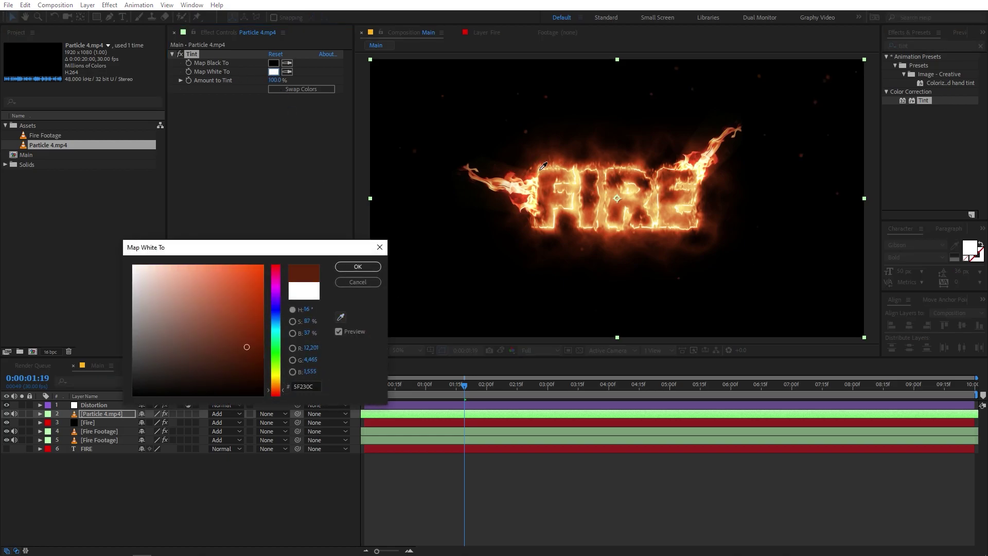
pyautogui.click(514, 178)
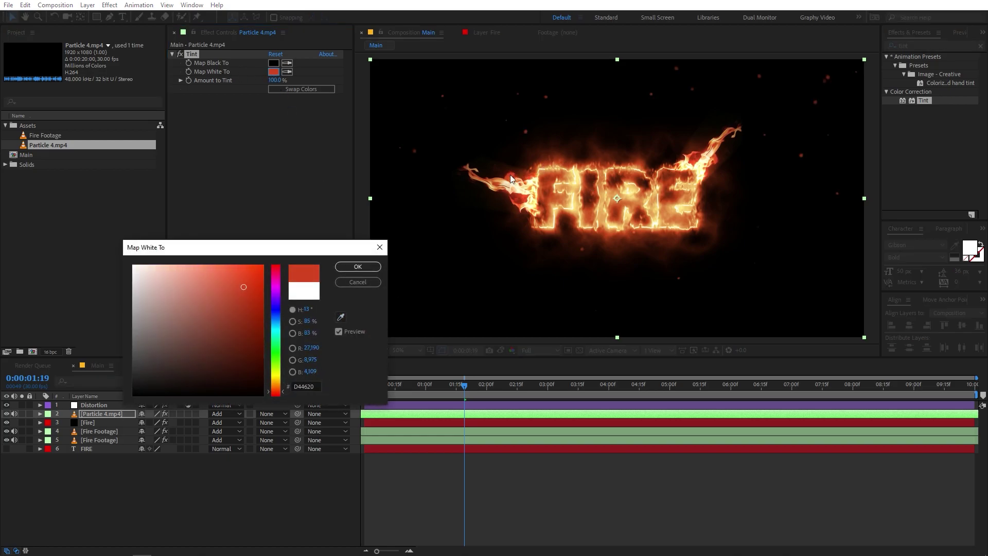
pyautogui.click(357, 267)
pyautogui.click(470, 412)
pyautogui.press('space')
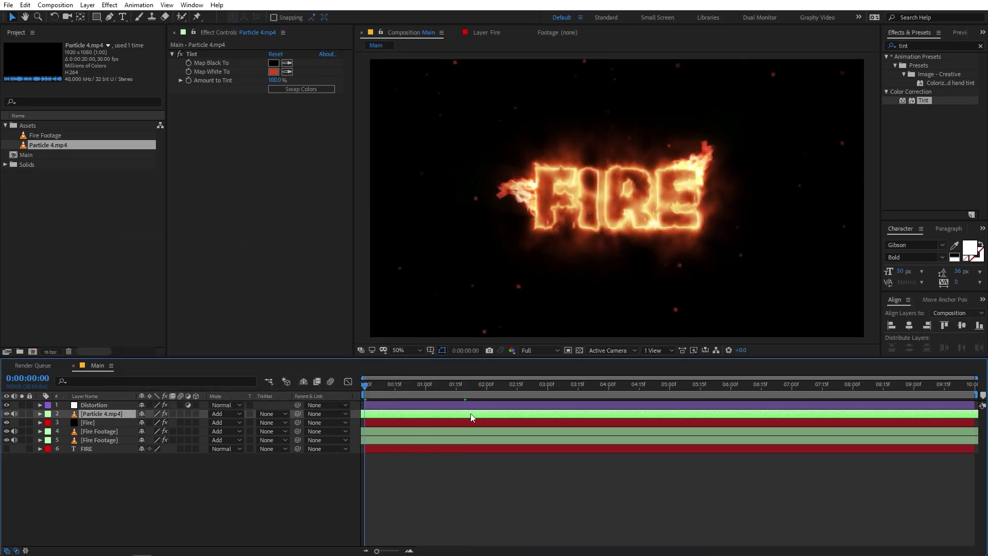
# Apply a Curves effect to the Particle 4.mp4 layer and shape a gentle contrast curve that lifts the highlights
pyautogui.hotkey('ctrl', '5')
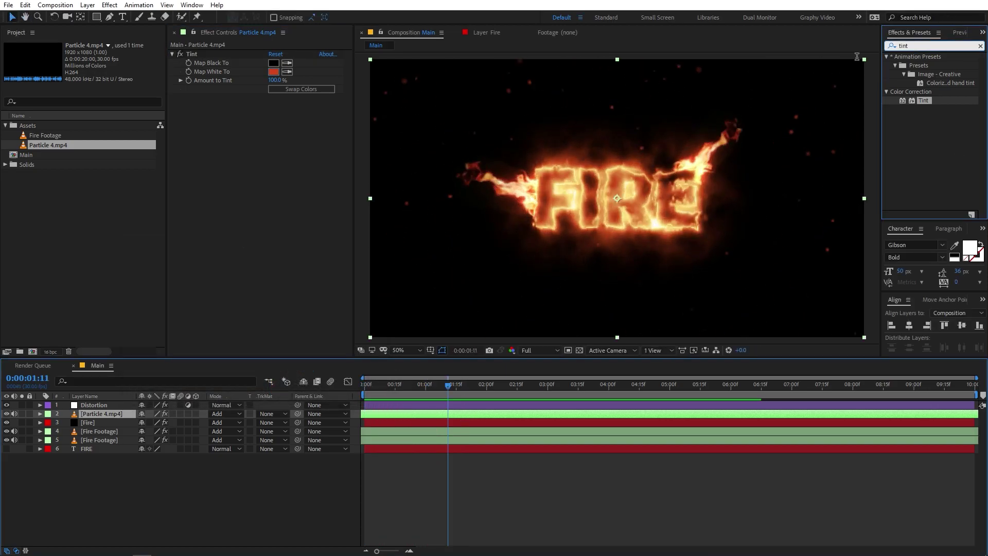
pyautogui.write('cur')
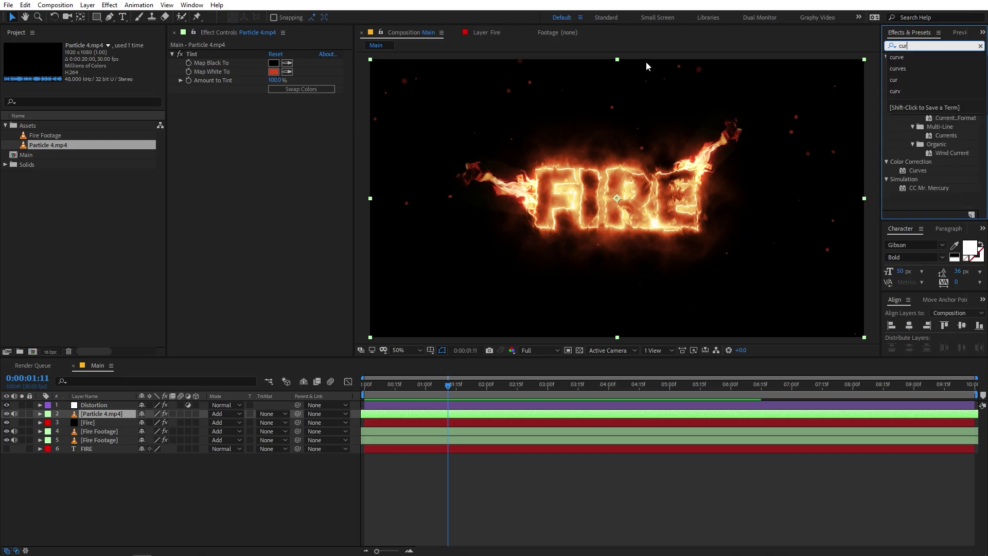
pyautogui.moveTo(917, 170); pyautogui.dragTo(351, 155)
pyautogui.moveTo(282, 174); pyautogui.dragTo(277, 170)
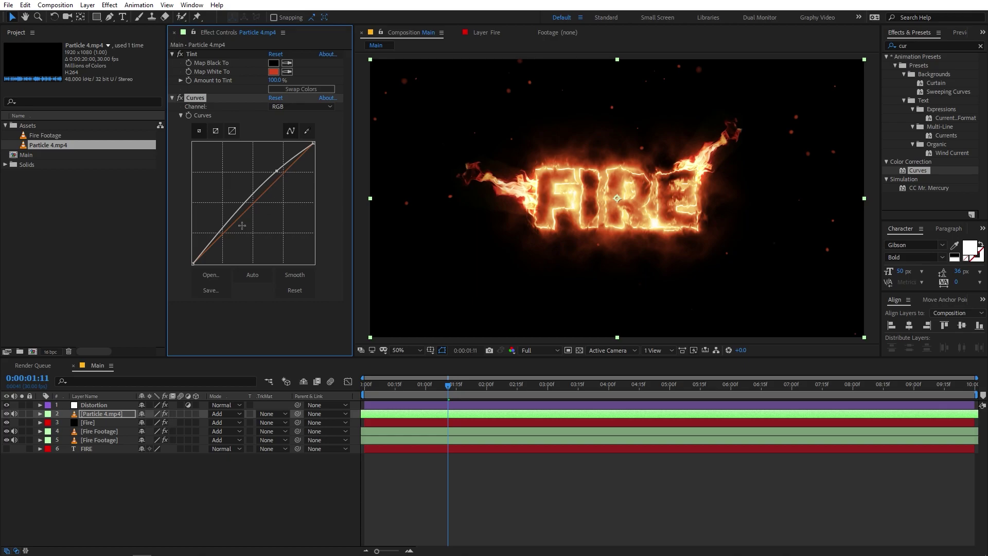
pyautogui.moveTo(222, 235); pyautogui.dragTo(221, 233)
pyautogui.click(577, 480)
pyautogui.moveTo(448, 386); pyautogui.dragTo(488, 403)
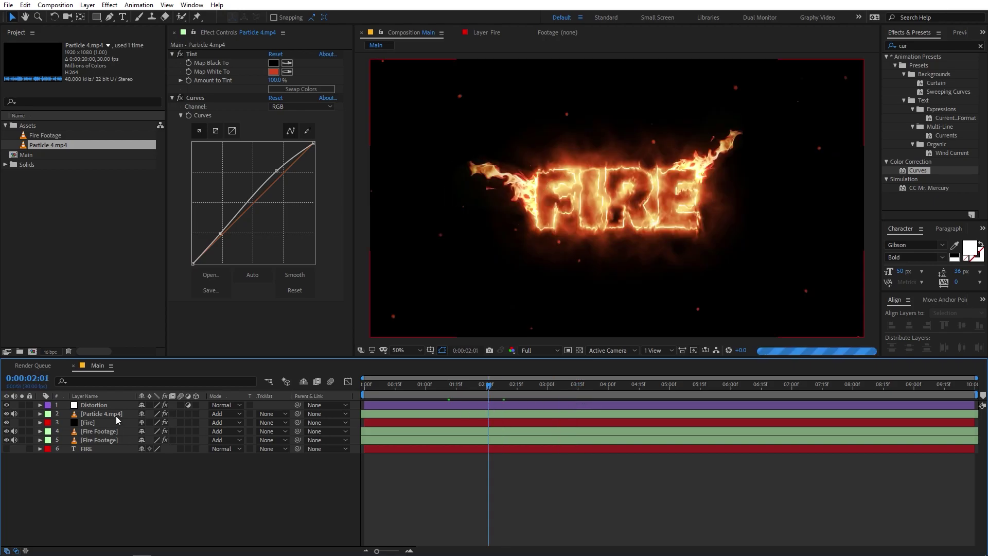
# Duplicate the Particle 4.mp4 layer, rotating the copy 180°, and preview the combined particles from the first frame
pyautogui.click(111, 406)
pyautogui.click(103, 414)
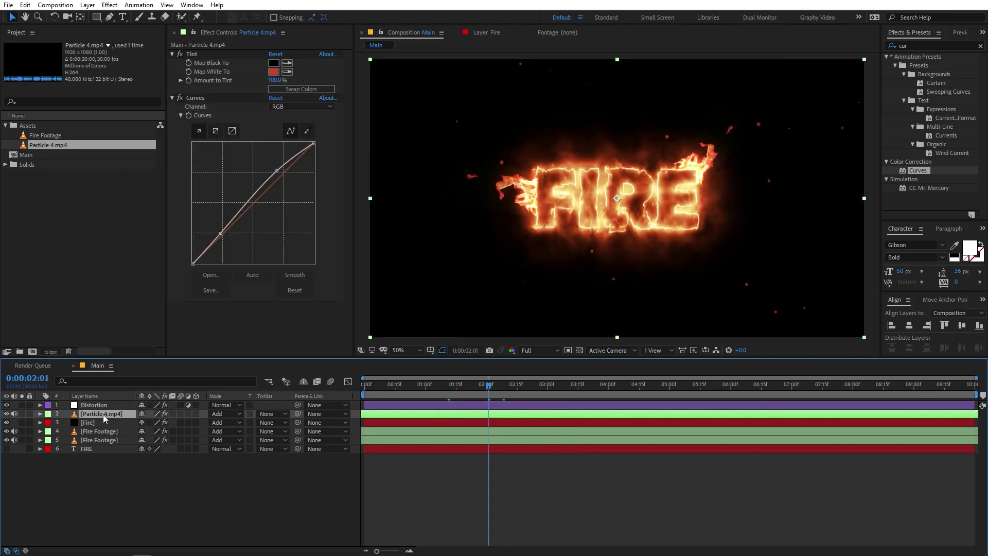
pyautogui.hotkey('ctrl', 'd')
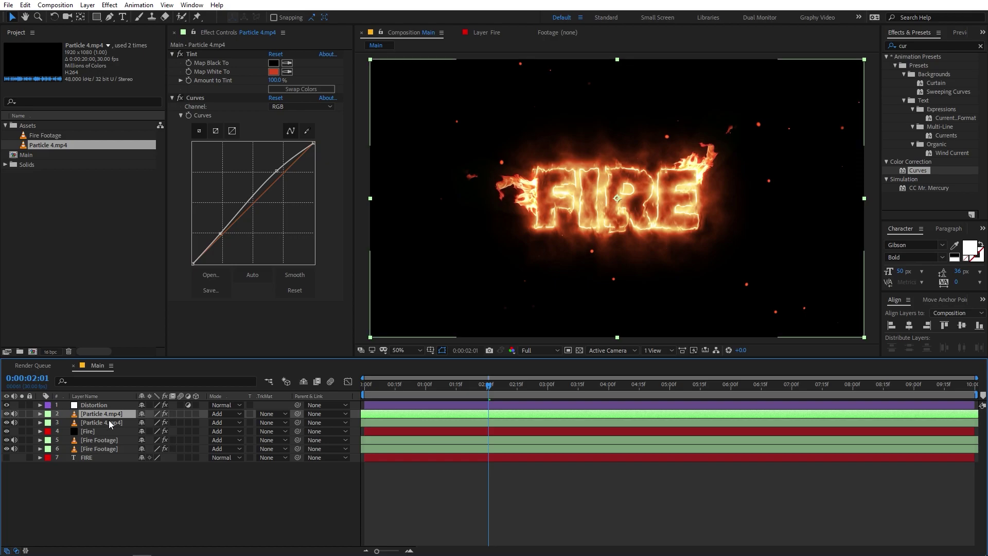
pyautogui.press('r')
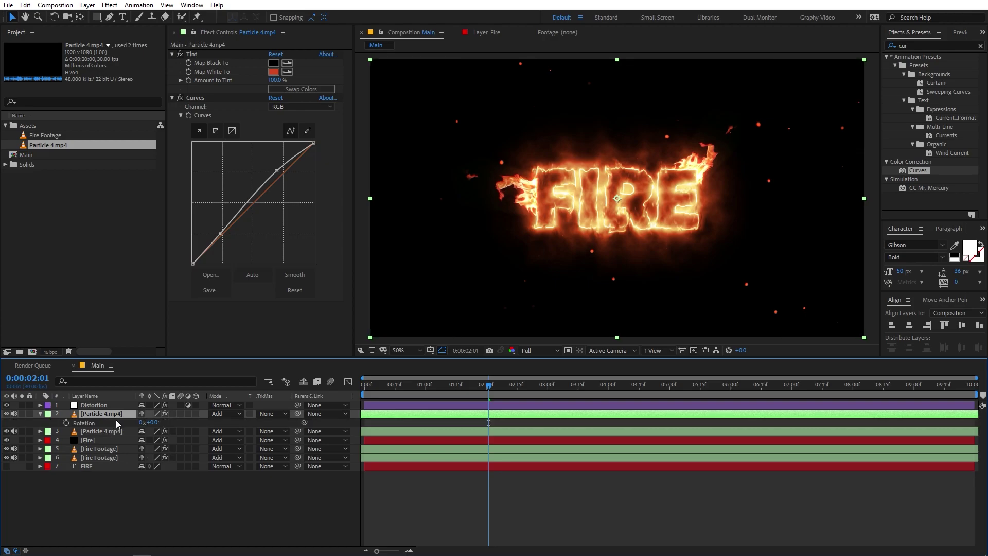
pyautogui.click(158, 423)
pyautogui.press('Return')
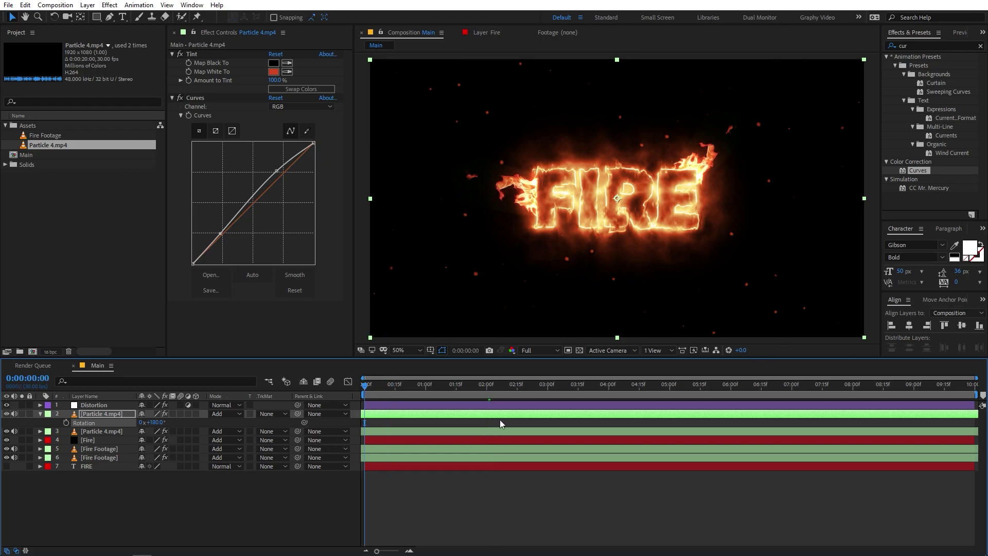
pyautogui.press('Home')
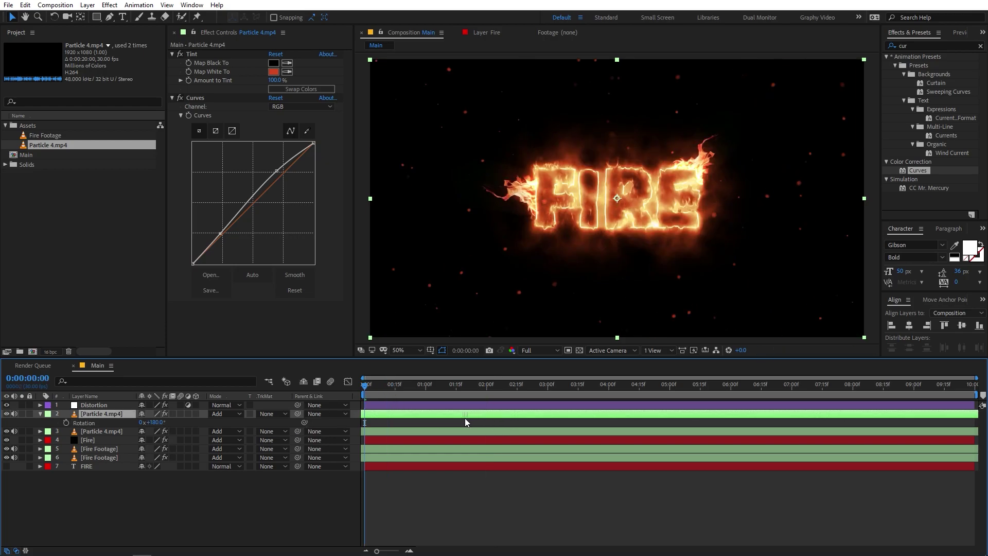
pyautogui.press('space')
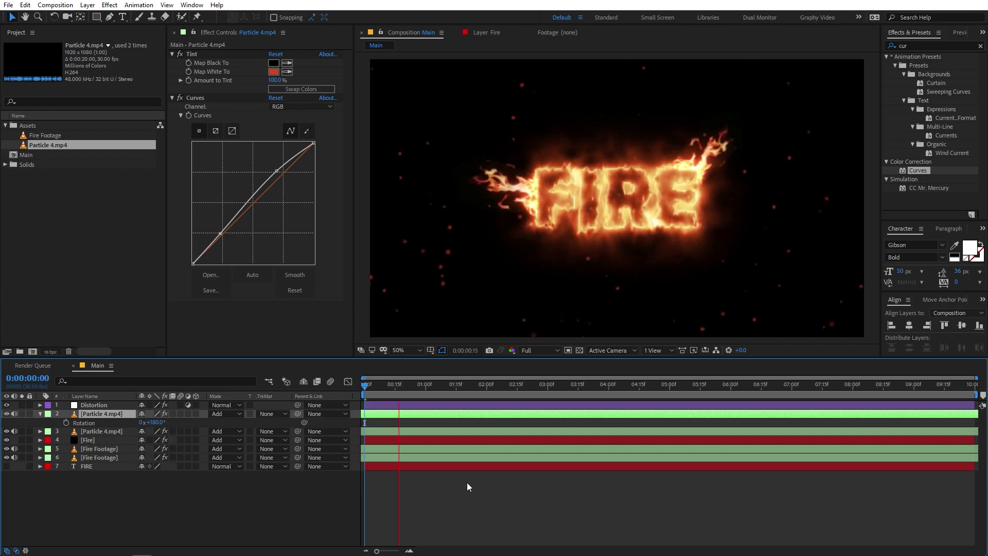
pyautogui.press('space')
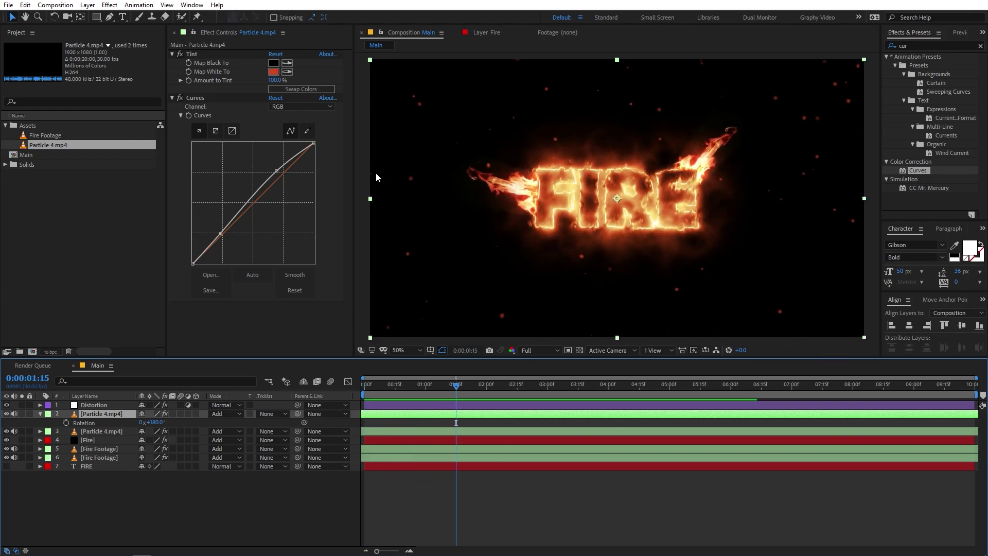
# Set the white mapping of the upper Particle 4.mp4 layer's Tint to yellow EFC943
pyautogui.click(287, 72)
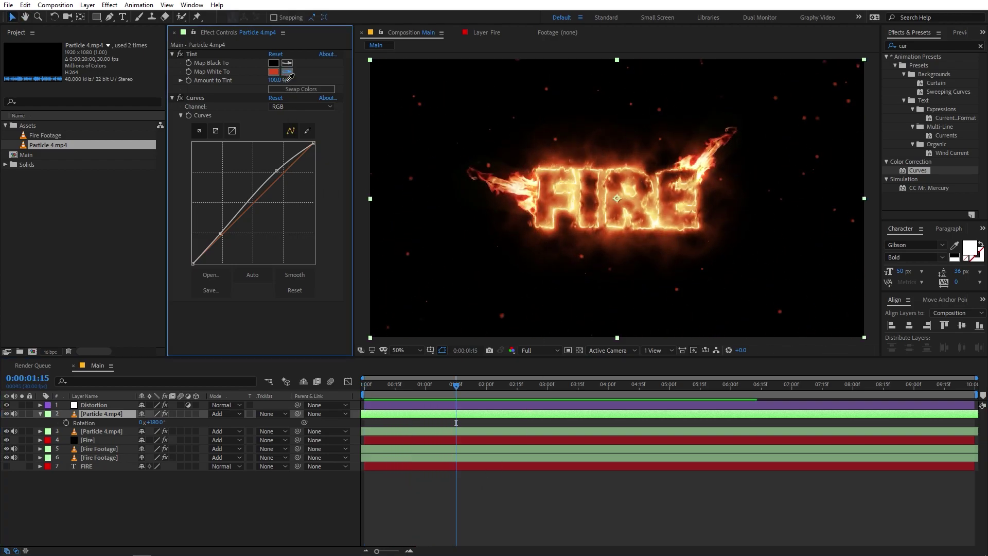
pyautogui.click(518, 185)
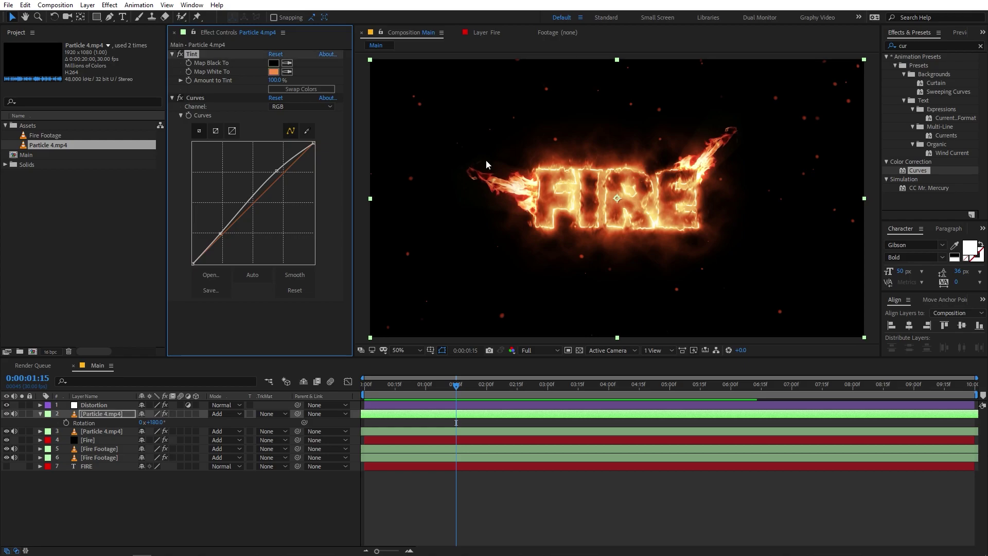
pyautogui.click(273, 71)
pyautogui.moveTo(278, 383); pyautogui.dragTo(278, 379)
pyautogui.click(358, 267)
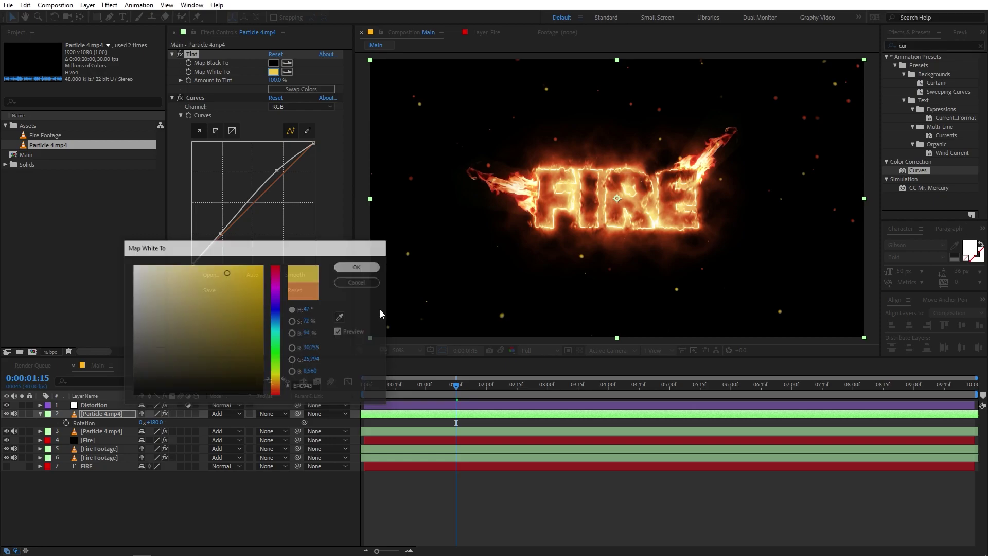
# Lower the upper Particle 4.mp4 layer's opacity to about 48% and preview the animation
pyautogui.click(98, 413)
pyautogui.press('t')
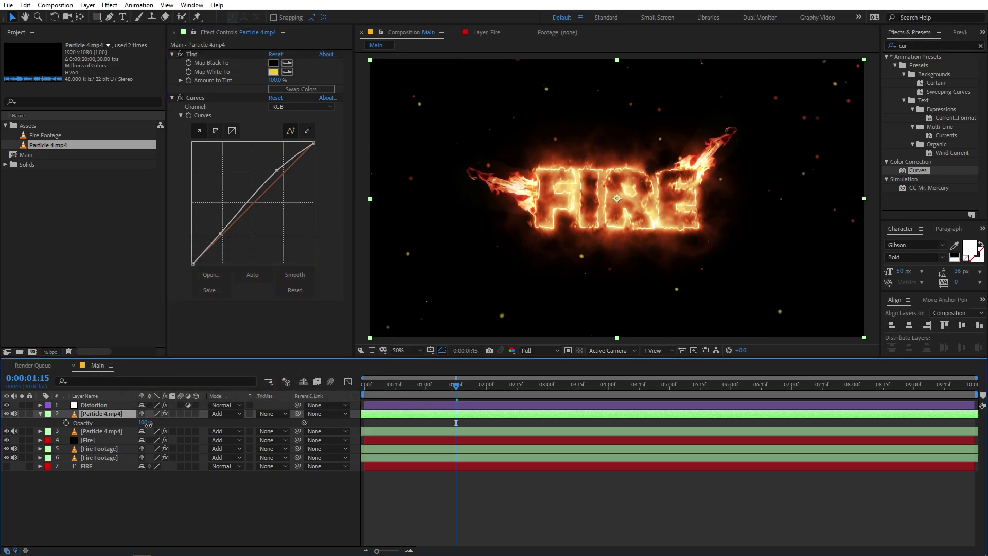
pyautogui.moveTo(148, 422); pyautogui.dragTo(138, 426)
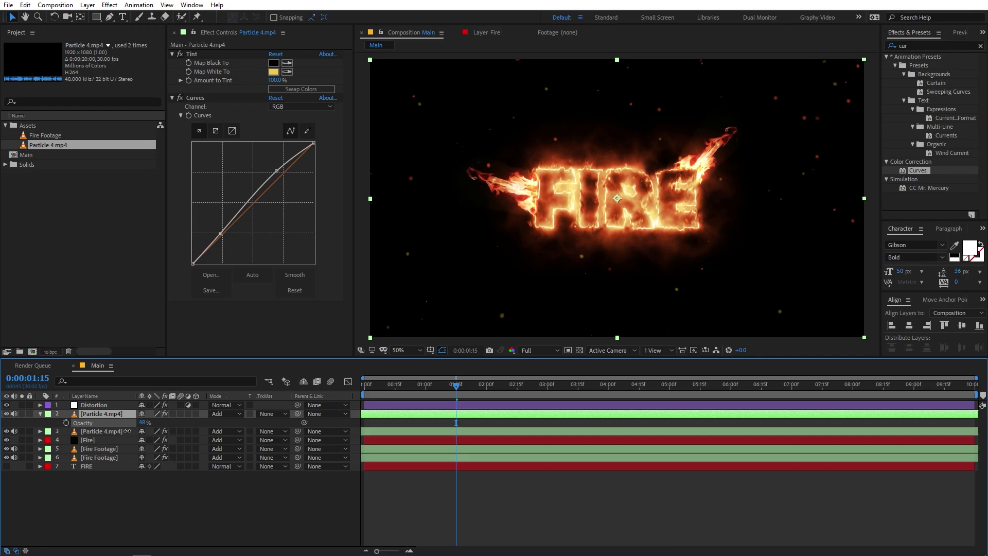
pyautogui.click(495, 477)
pyautogui.press('space')
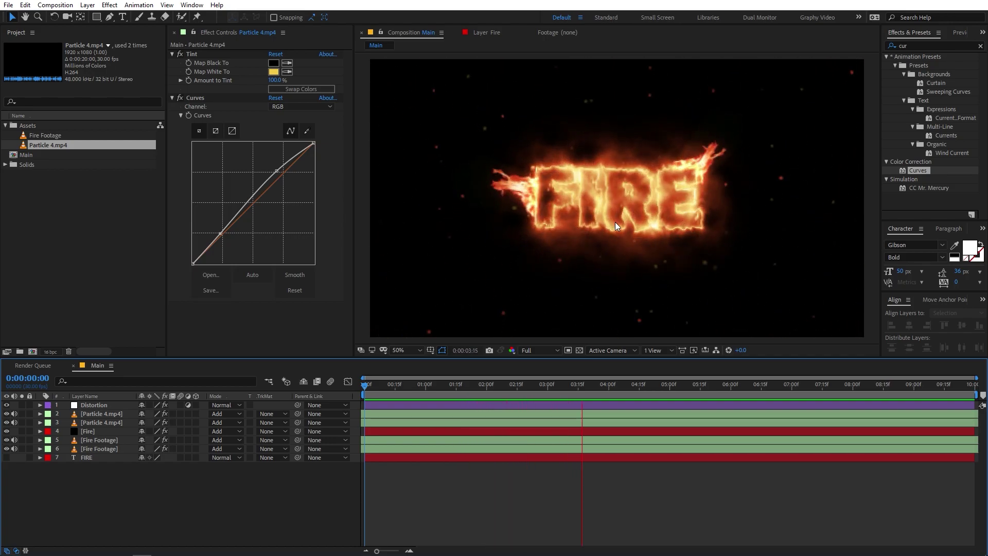
pyautogui.press('space')
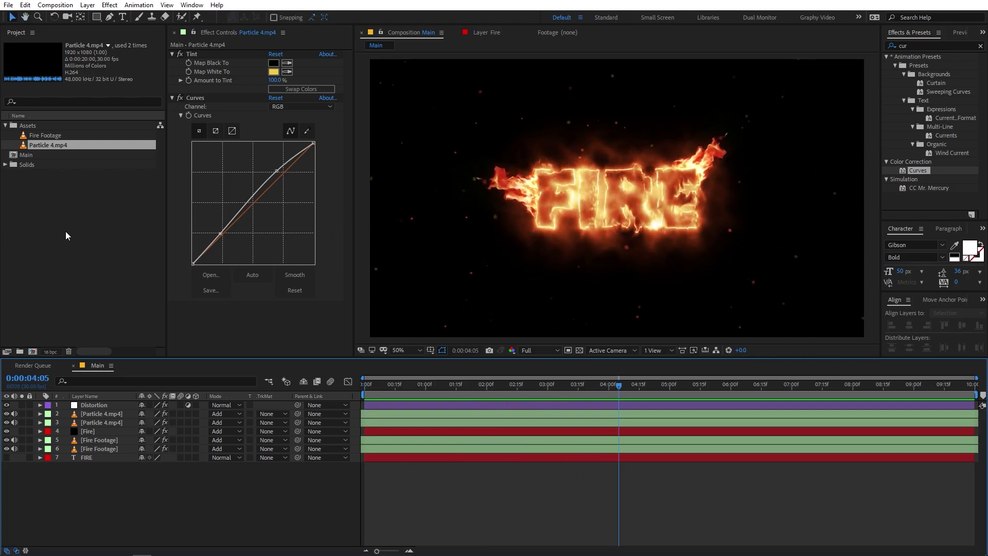
# Create a black 1920 x 1080 solid named BG and place it at the bottom of the layer stack
pyautogui.click(65, 236)
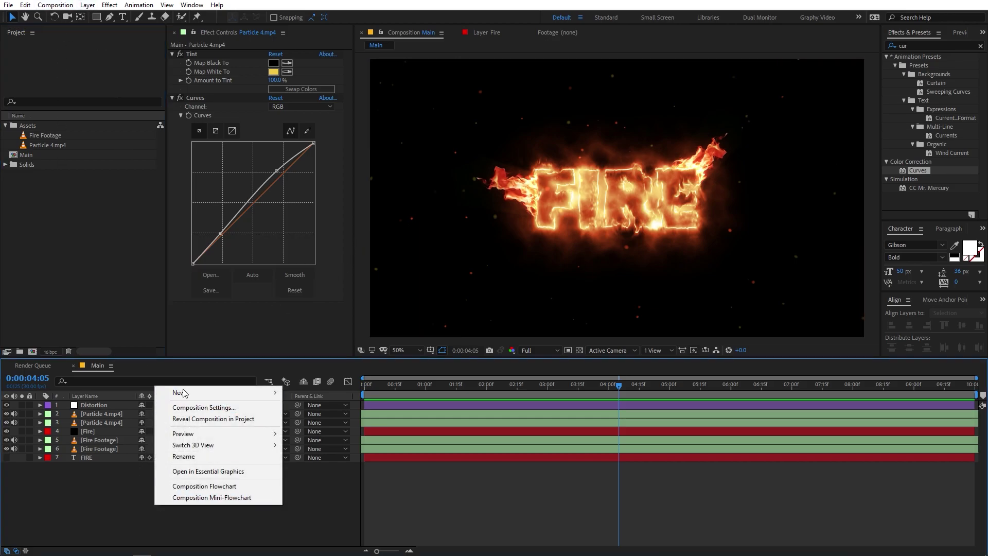
pyautogui.moveTo(181, 392)
pyautogui.click(323, 420)
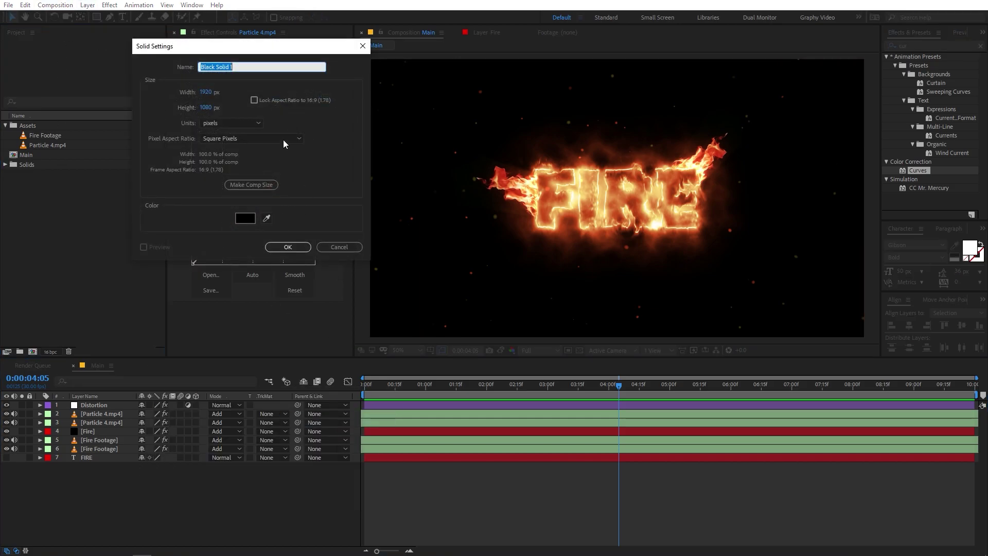
pyautogui.write('BG')
pyautogui.click(282, 248)
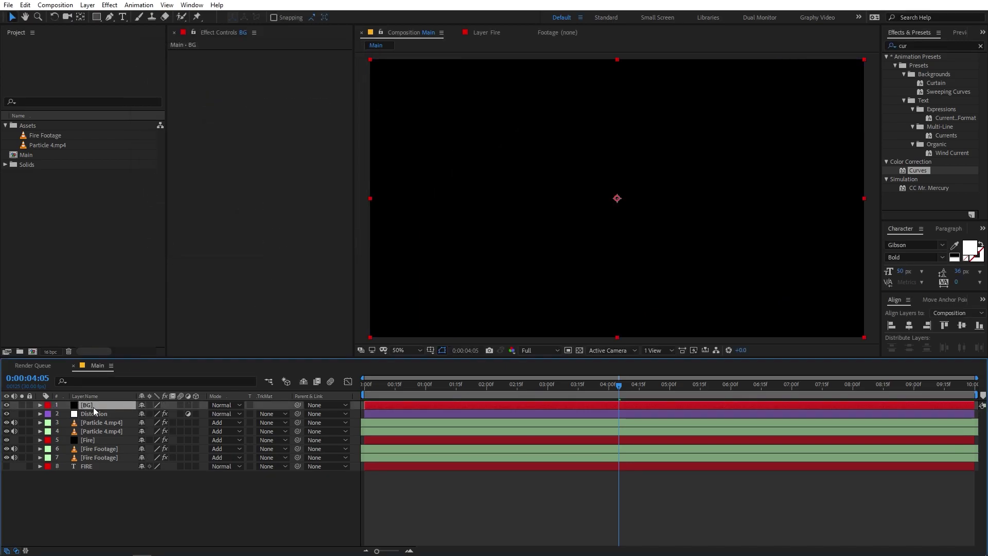
pyautogui.moveTo(94, 405); pyautogui.dragTo(82, 485)
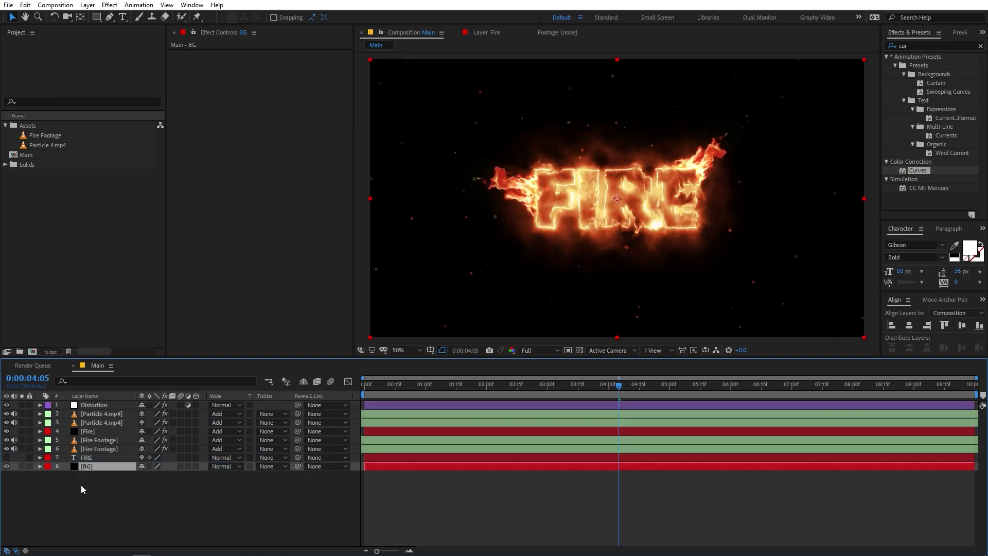
# Find the 4-Color Gradient effect and apply it to the BG layer
pyautogui.click(928, 47)
pyautogui.write('4')
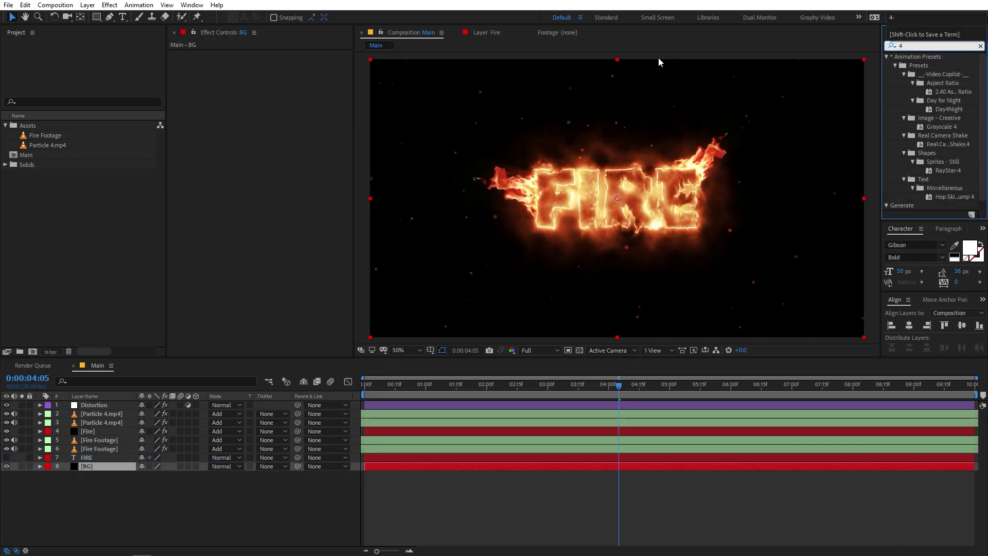
pyautogui.write('-')
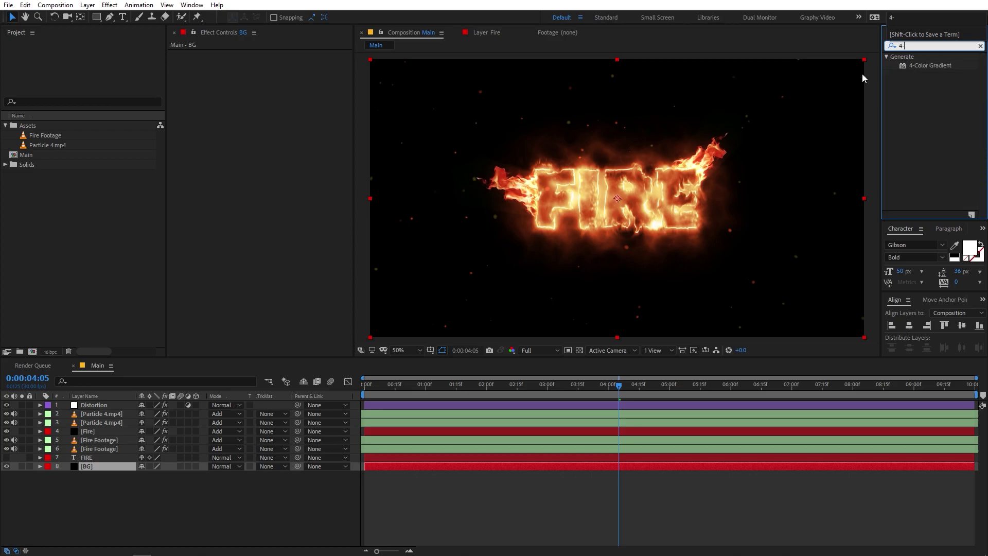
pyautogui.moveTo(933, 67); pyautogui.dragTo(112, 465)
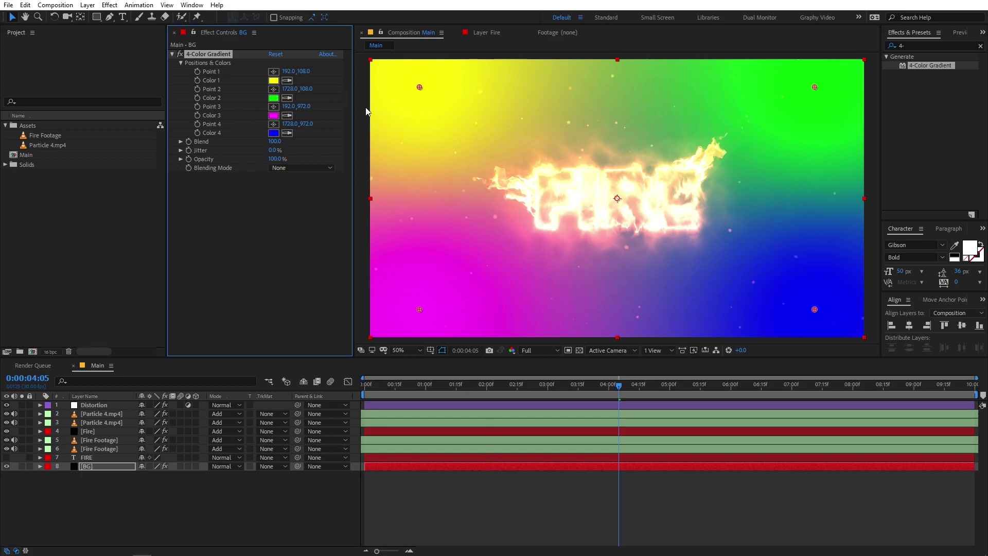
# Set Color 1 of the BG layer's 4-Color Gradient to orange FF611B
pyautogui.click(273, 80)
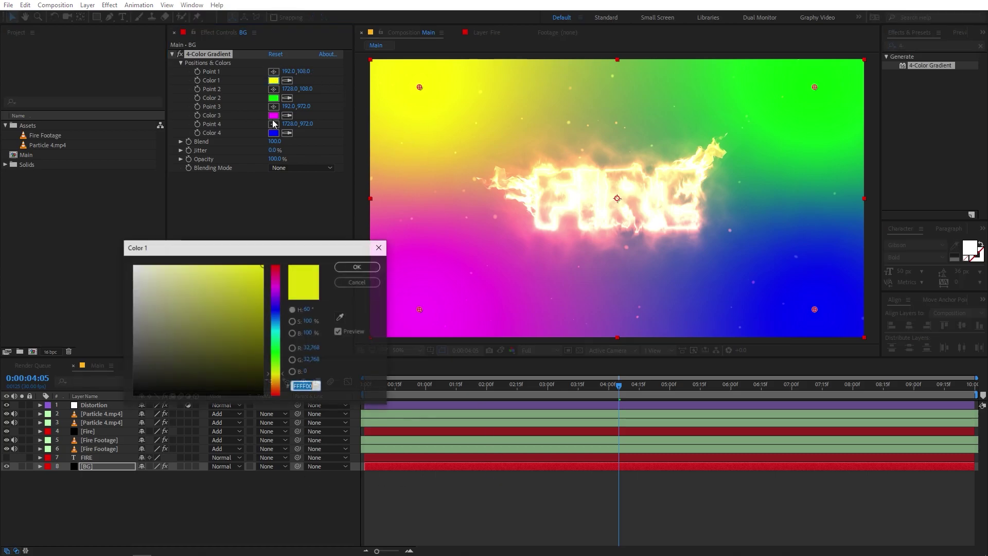
pyautogui.moveTo(276, 384); pyautogui.dragTo(280, 394)
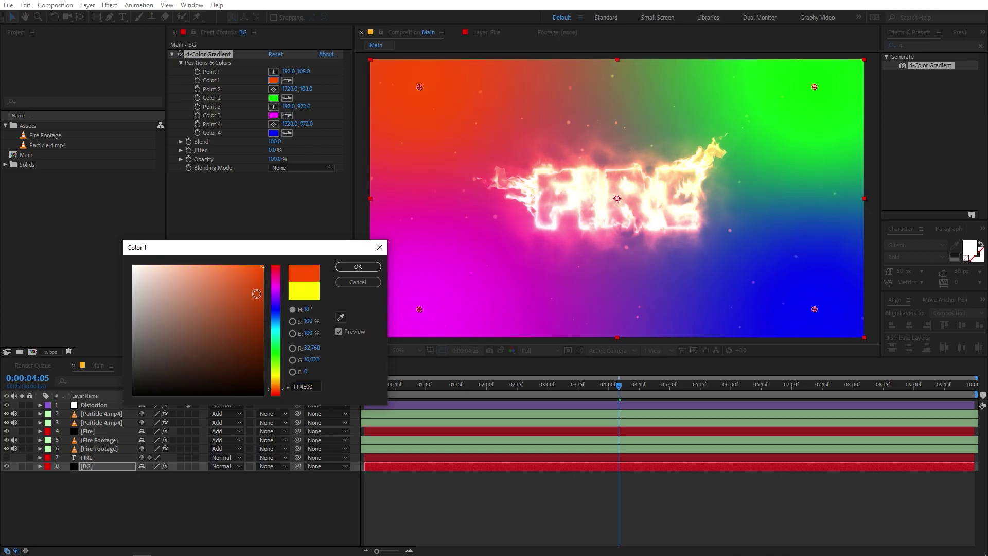
pyautogui.moveTo(256, 293); pyautogui.dragTo(250, 265)
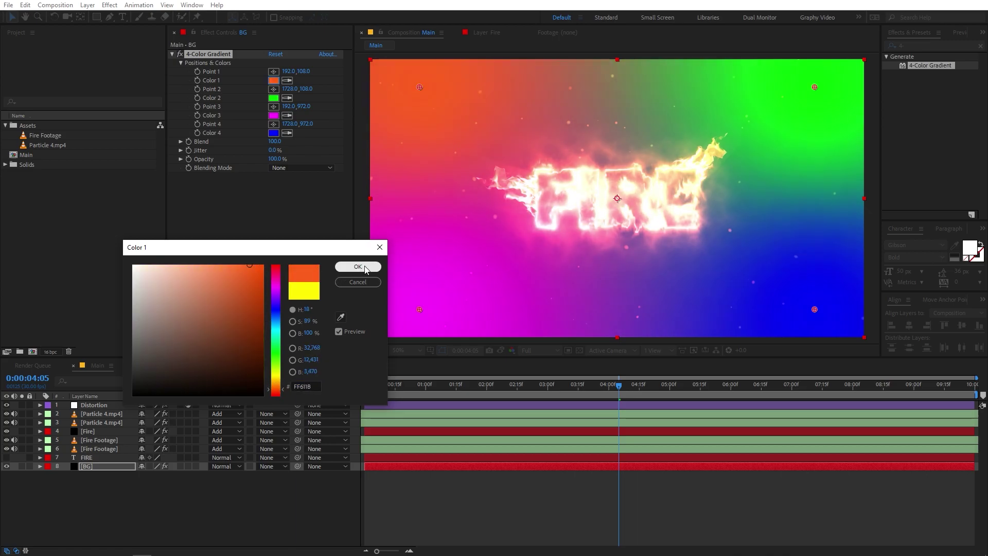
pyautogui.click(358, 267)
# Set the gradient's Color 2 and Color 3 to black and match Color 4 to the orange of Color 1
pyautogui.click(273, 98)
pyautogui.moveTo(226, 353)
pyautogui.mouseDown()
pyautogui.moveTo(252, 413)
pyautogui.moveTo(95, 414)
pyautogui.mouseUp()
pyautogui.click(357, 266)
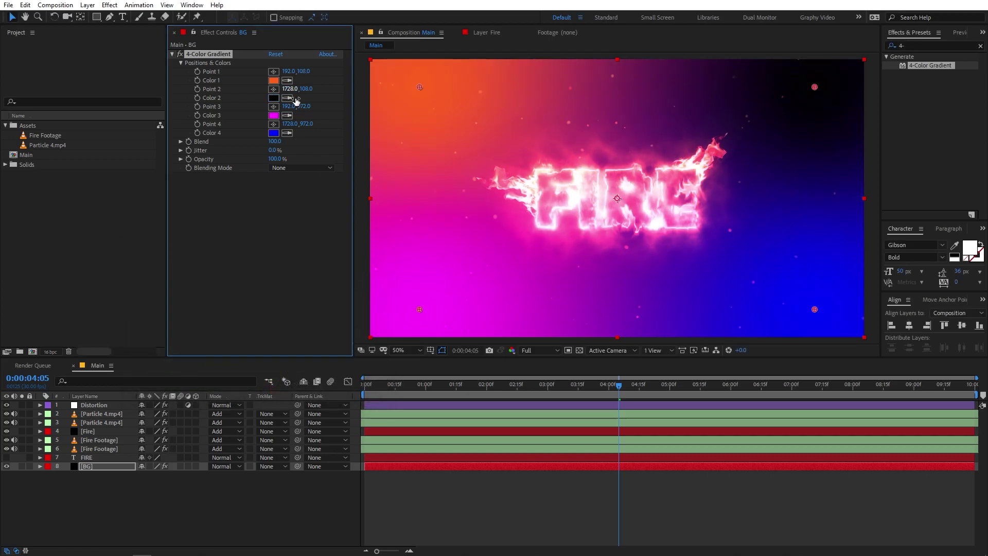
pyautogui.click(273, 97)
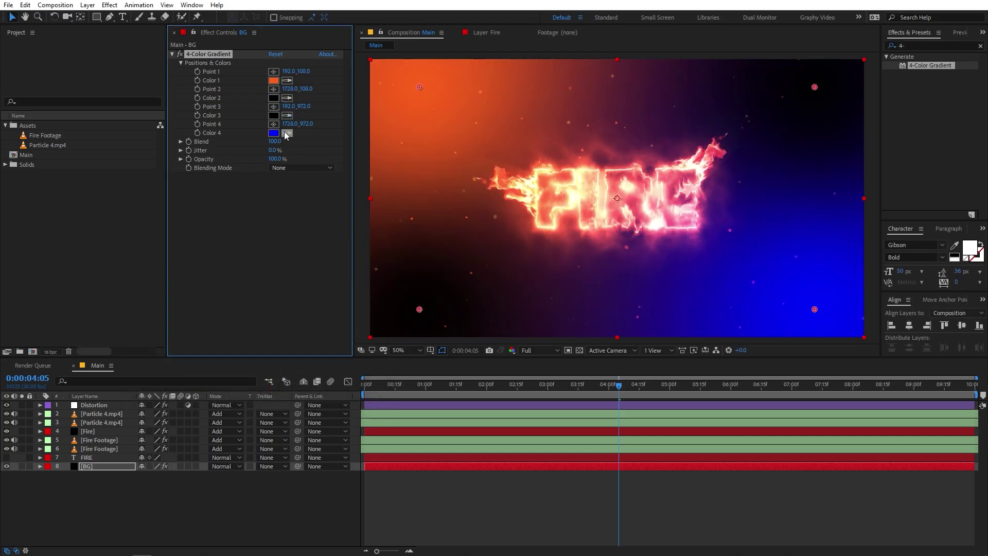
pyautogui.click(286, 132)
pyautogui.click(273, 80)
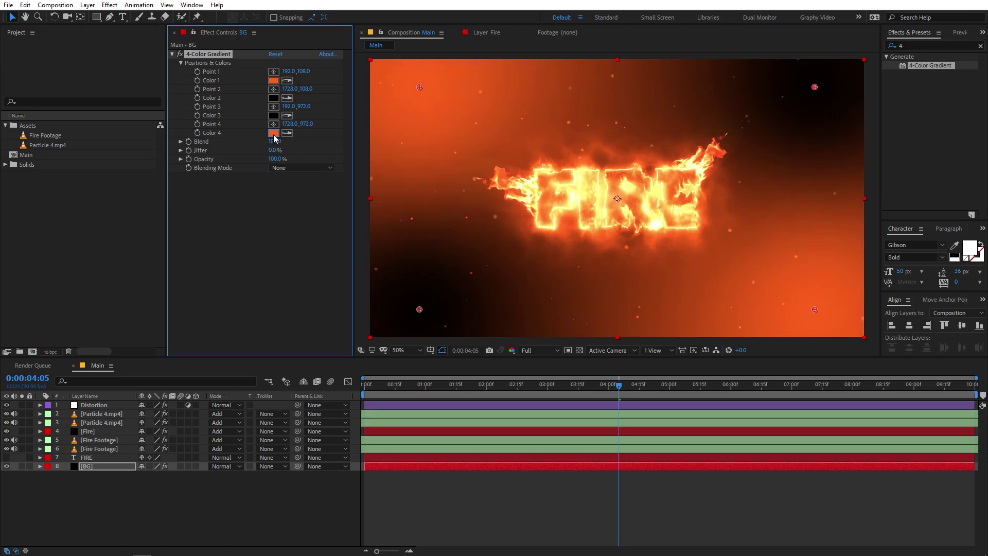
# Darken Color 4 of the BG layer's 4-Color Gradient to a deep brownish red
pyautogui.click(273, 133)
pyautogui.moveTo(263, 285); pyautogui.dragTo(275, 340)
pyautogui.click(358, 266)
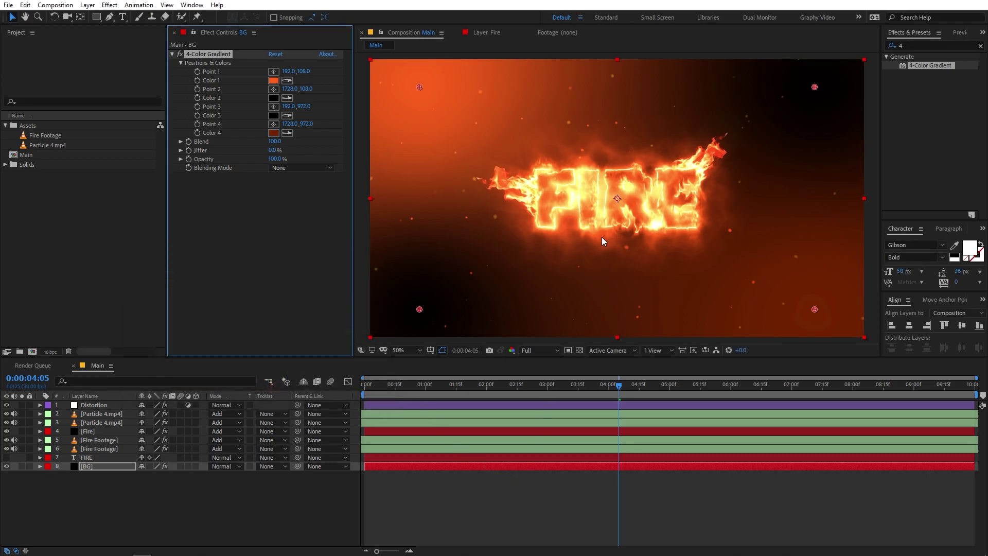
# Move the gradient's Point 1 to -1024, -1100, Point 3 to 104, 1028, Point 4 to 2768, 2036 and Point 2 to 1872, 28
pyautogui.press(',')
pyautogui.press(',')
pyautogui.press(',')
pyautogui.press(',')
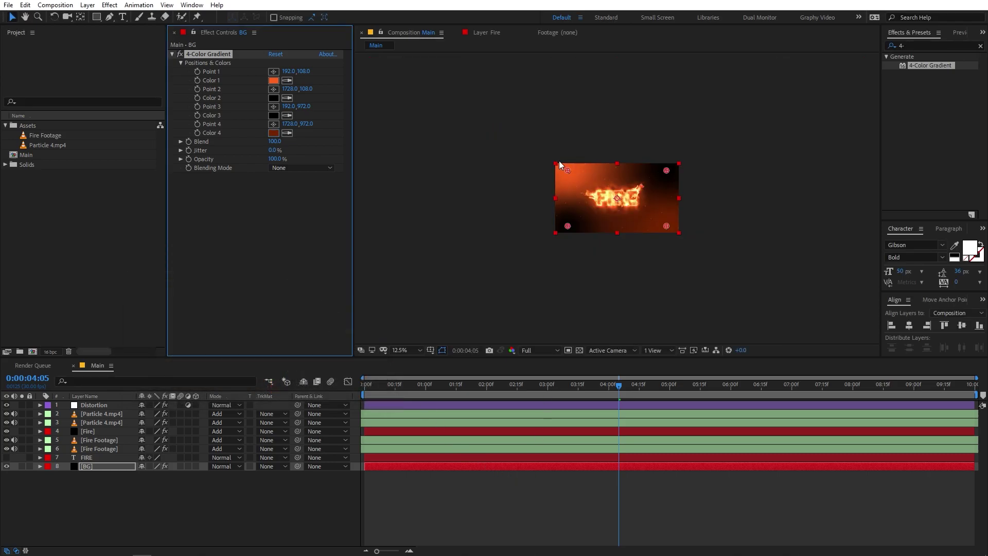
pyautogui.moveTo(567, 170); pyautogui.dragTo(489, 97)
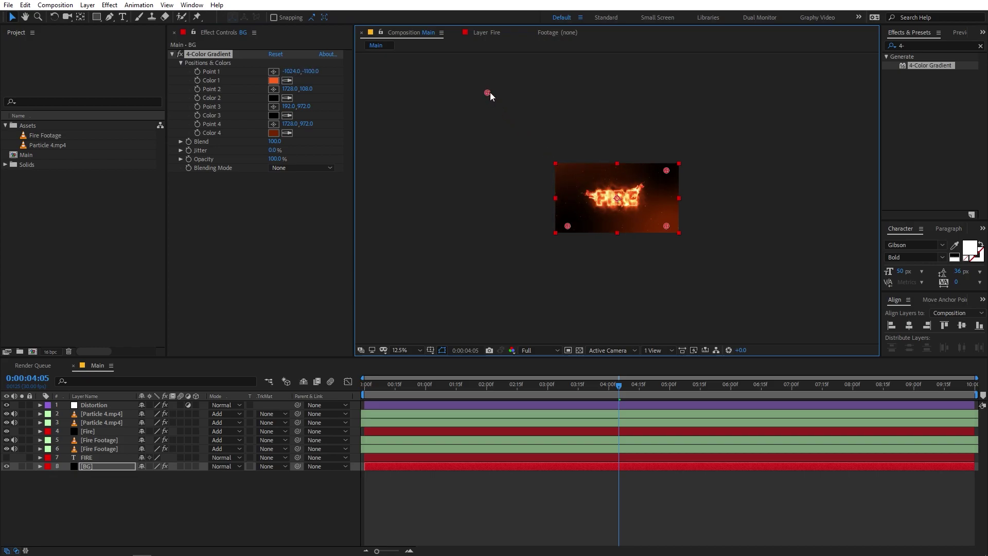
pyautogui.moveTo(568, 226); pyautogui.dragTo(548, 243)
pyautogui.moveTo(666, 227); pyautogui.dragTo(733, 279)
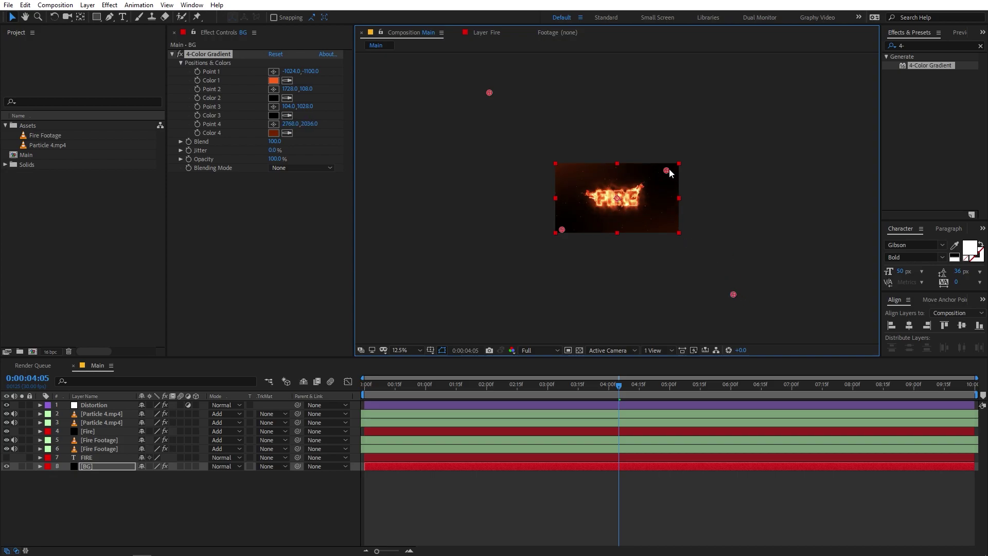
pyautogui.moveTo(667, 170); pyautogui.dragTo(676, 165)
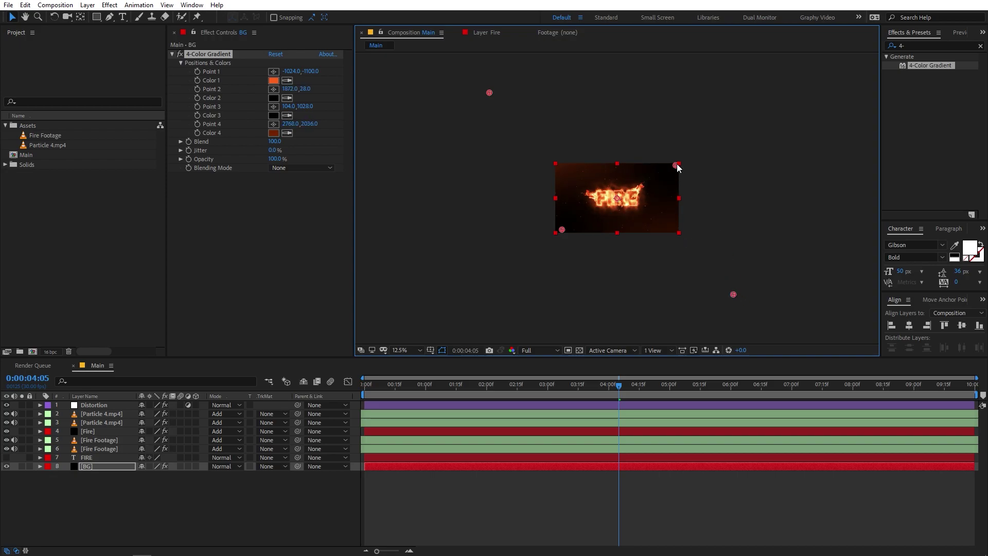
# Adjust the gradient's Color 3 to a near-black shade
pyautogui.click(275, 116)
pyautogui.moveTo(294, 401)
pyautogui.mouseDown()
pyautogui.moveTo(307, 391)
pyautogui.moveTo(279, 385)
pyautogui.mouseUp()
pyautogui.click(358, 266)
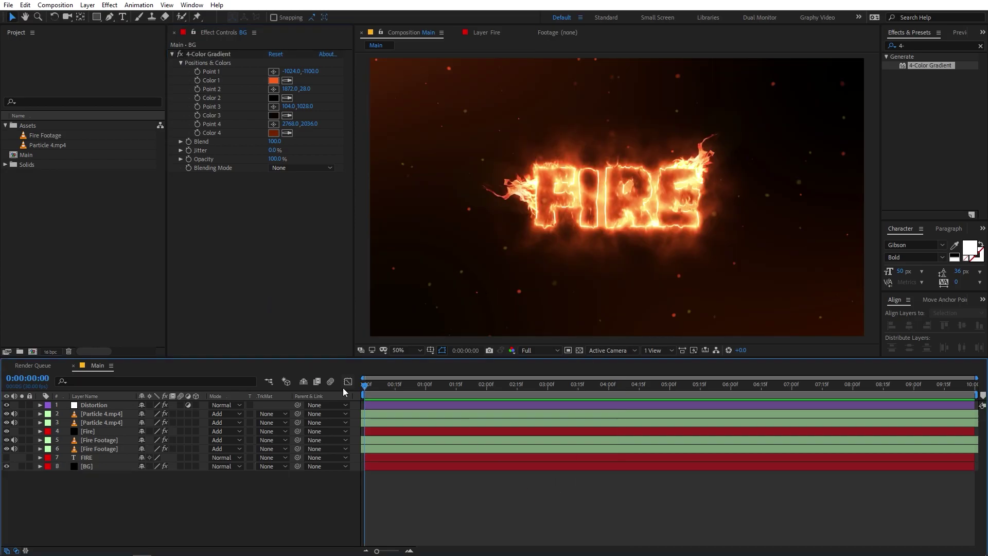
# Preview the fire animation from the beginning of the composition and return to the first frame
pyautogui.press('space')
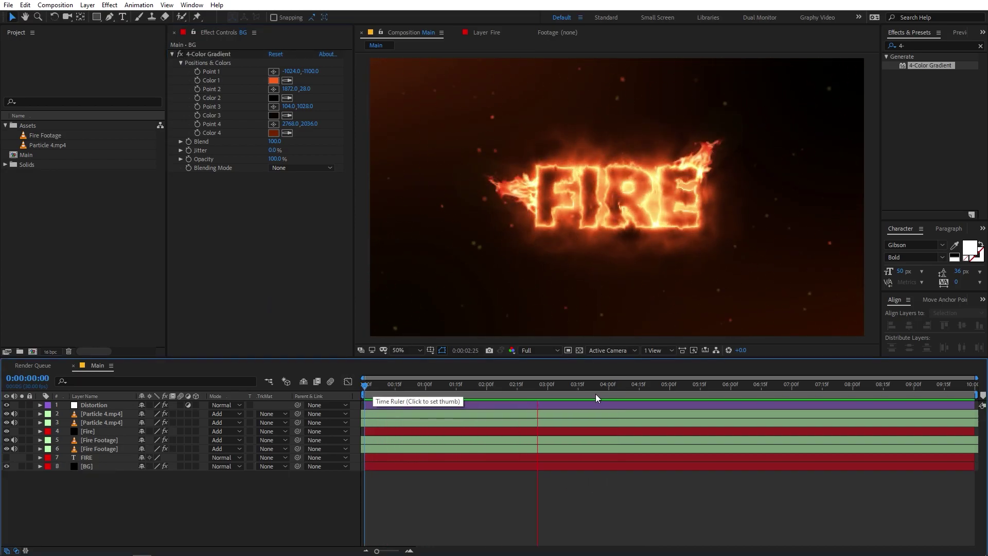
pyautogui.press('space')
pyautogui.press('Home')
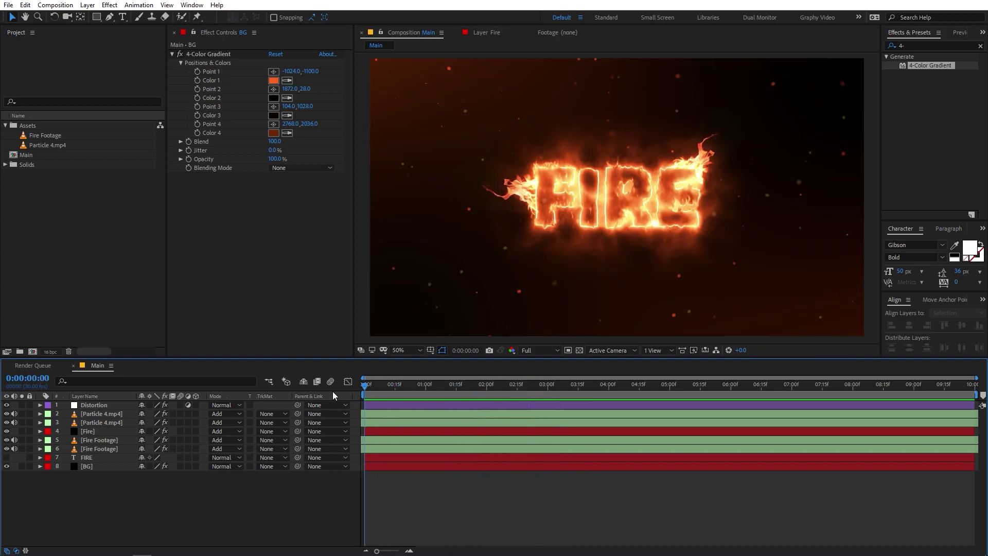
# Create a new black 1920 x 1080 solid at the top of the layer stack, keeping the name Black Solid 1
pyautogui.rightClick(214, 515)
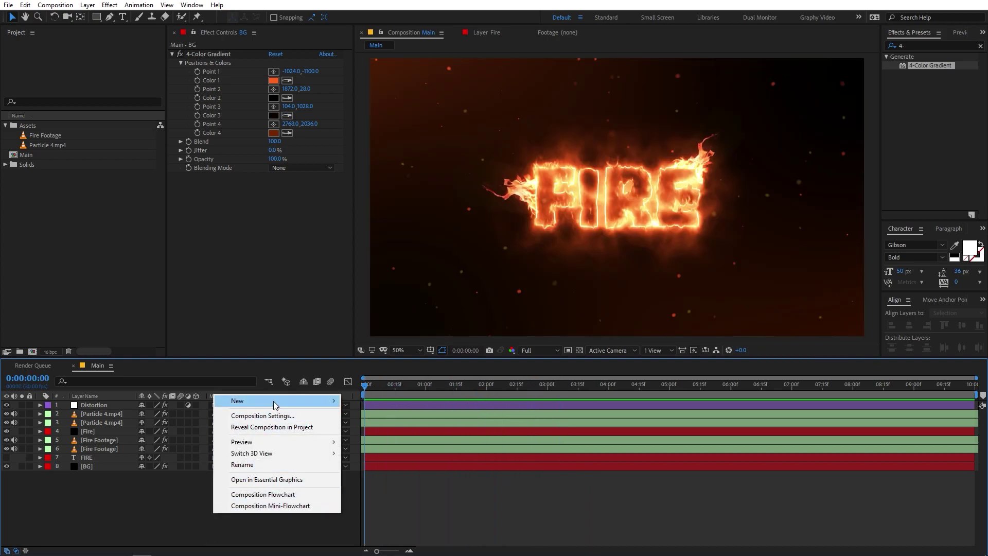
pyautogui.moveTo(289, 402)
pyautogui.click(381, 425)
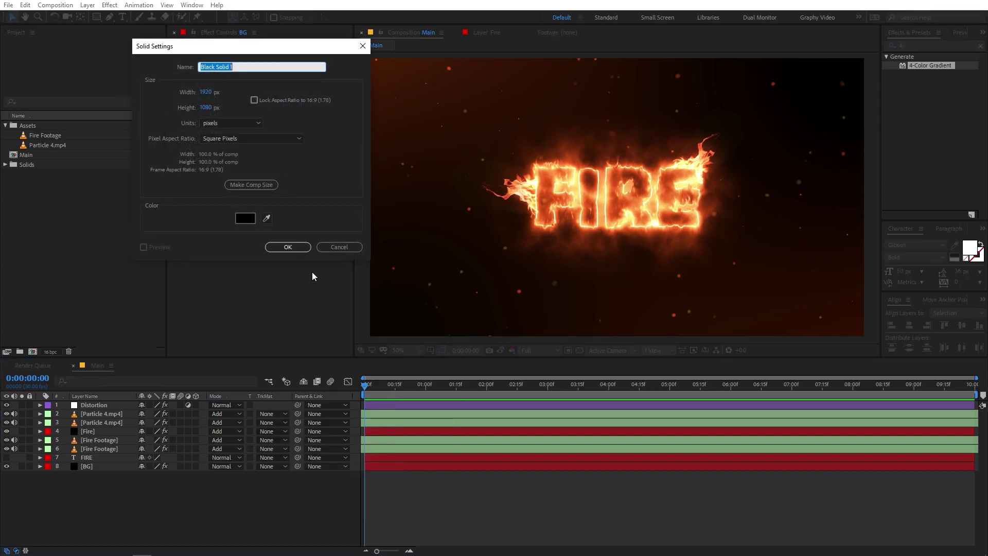
pyautogui.click(289, 247)
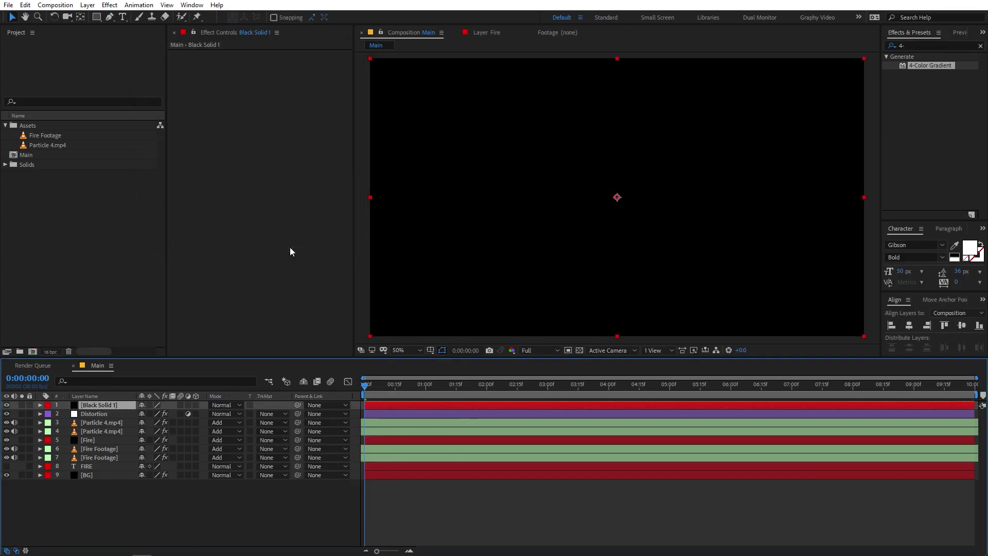
# Find the Saber effect and apply it to the Black Solid 1 layer
pyautogui.click(926, 46)
pyautogui.write('saber')
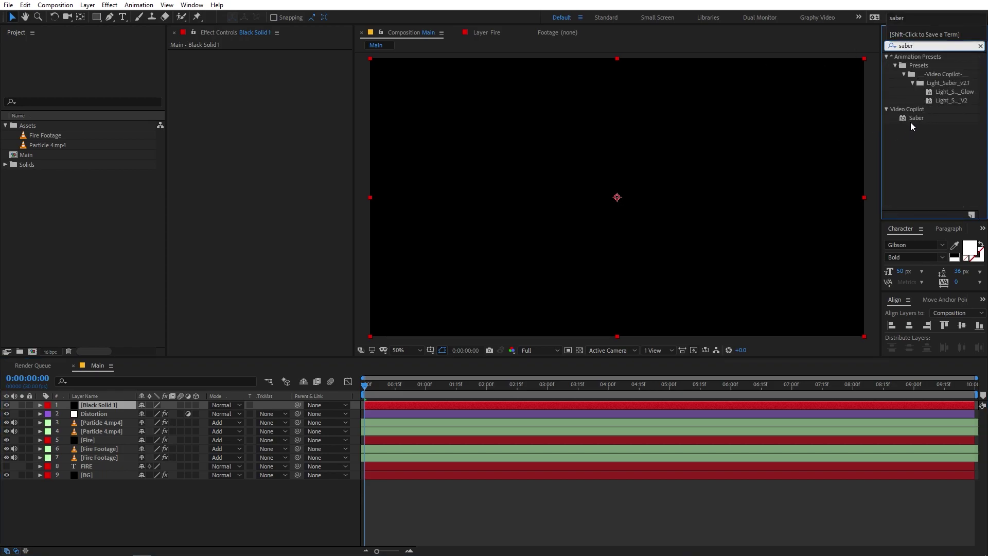
pyautogui.moveTo(915, 118); pyautogui.dragTo(117, 406)
pyautogui.click(100, 403)
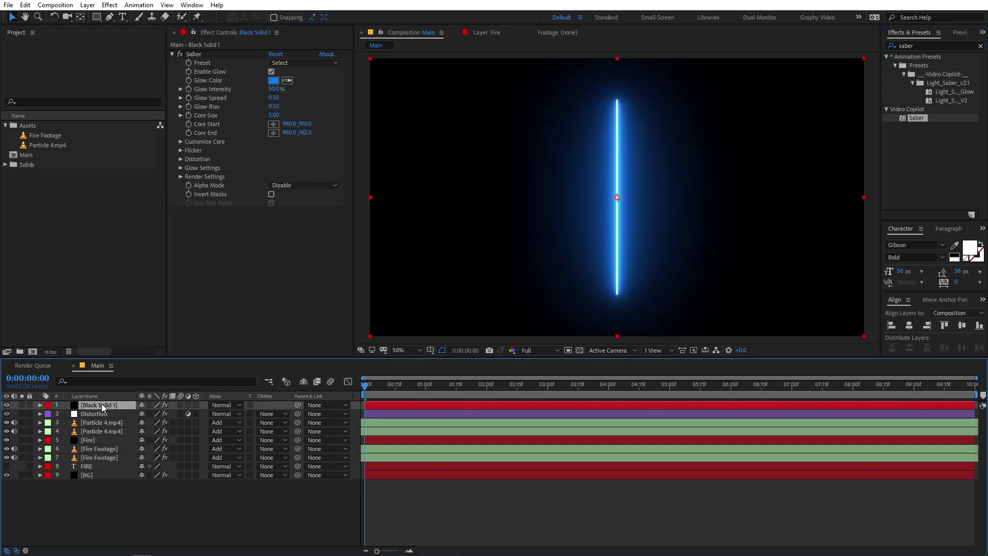
# Add a full-frame rectangular mask to Black Solid 1 and set its Saber Core Type to Layer Masks
pyautogui.doubleClick(96, 17)
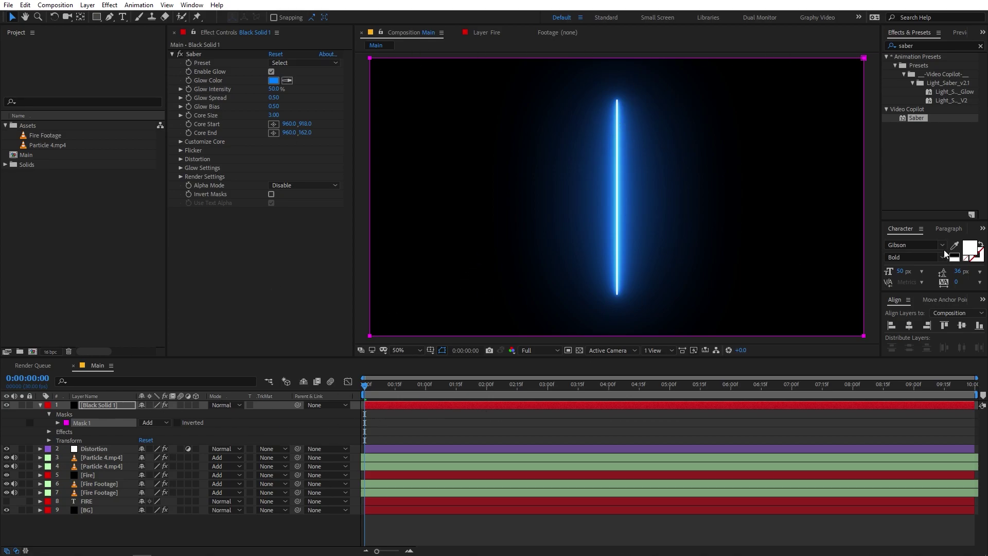
pyautogui.click(110, 406)
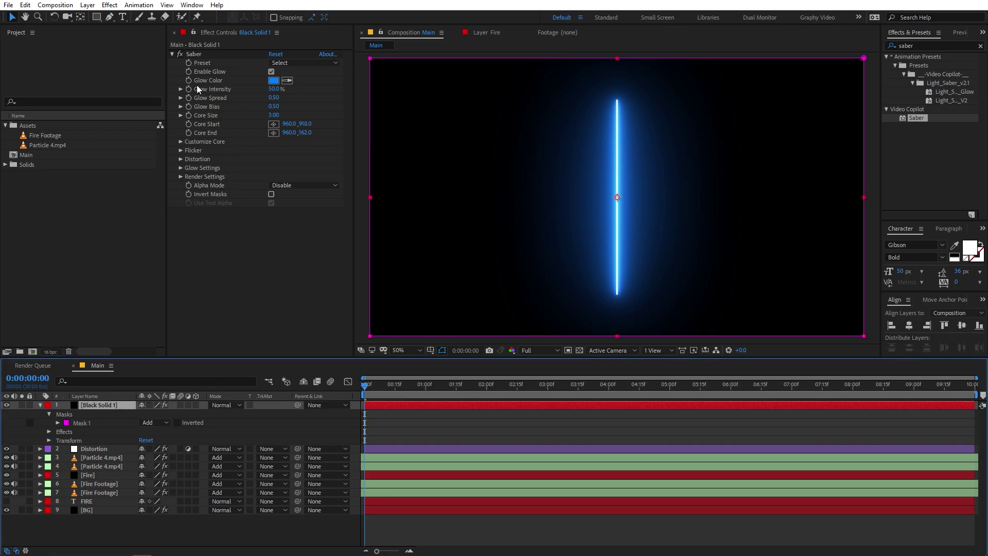
pyautogui.click(181, 141)
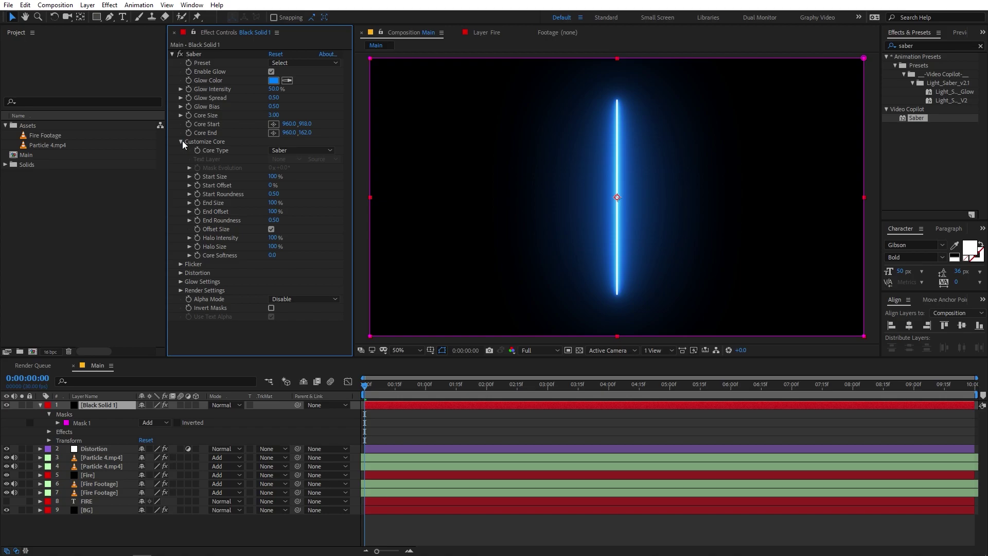
pyautogui.click(324, 150)
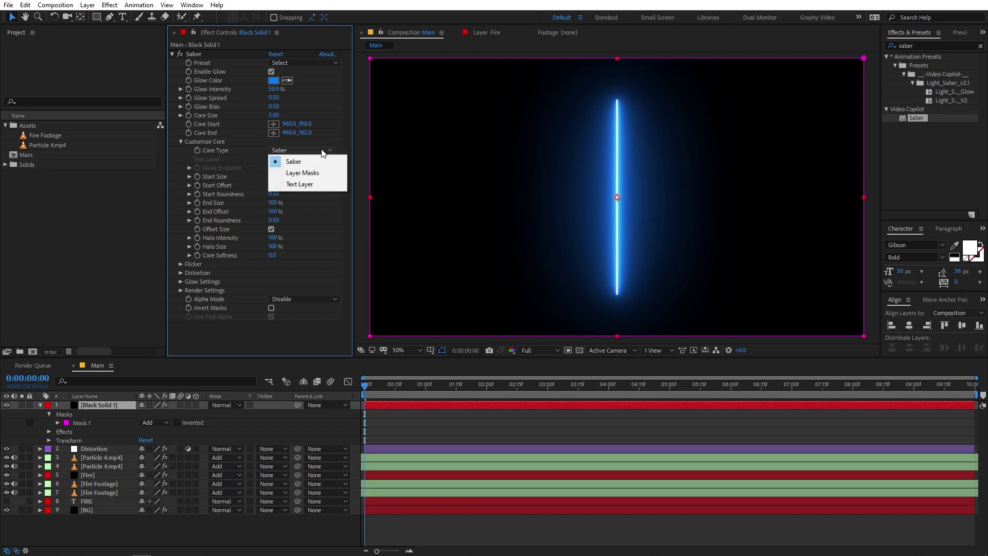
pyautogui.click(301, 174)
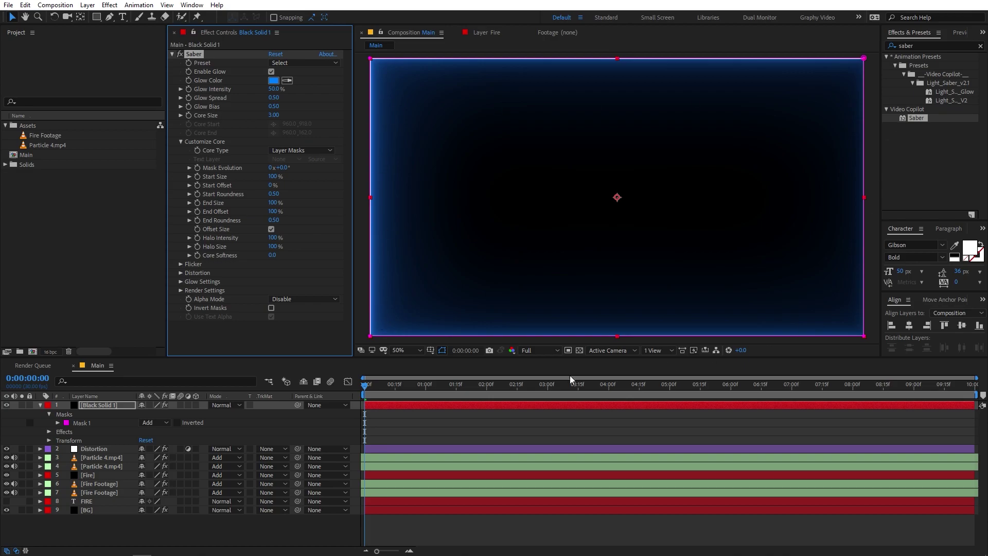
# Set the Black Solid 1 layer's blending mode to Add
pyautogui.click(220, 404)
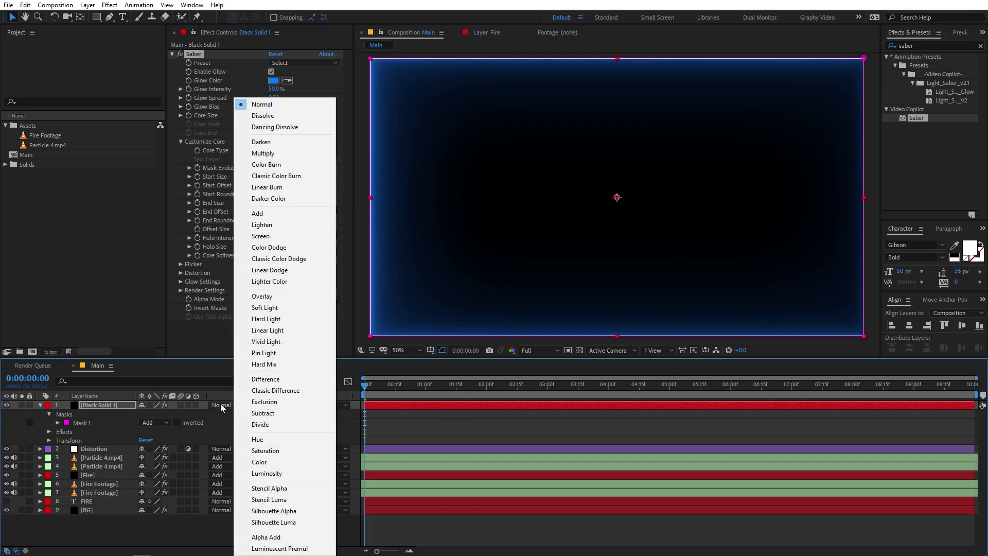
pyautogui.click(257, 212)
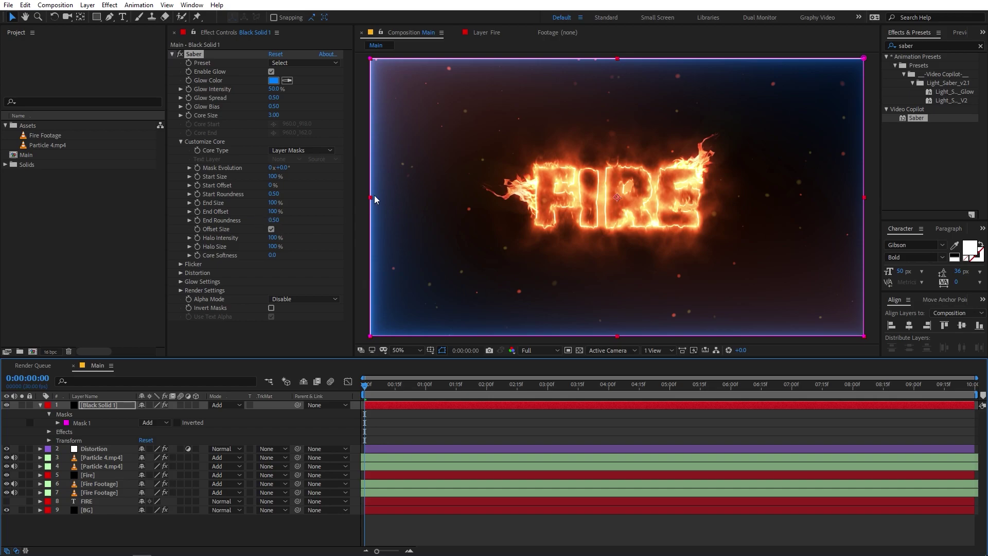
# Set the Saber Glow Color on Black Solid 1 to orange ED520D
pyautogui.click(273, 82)
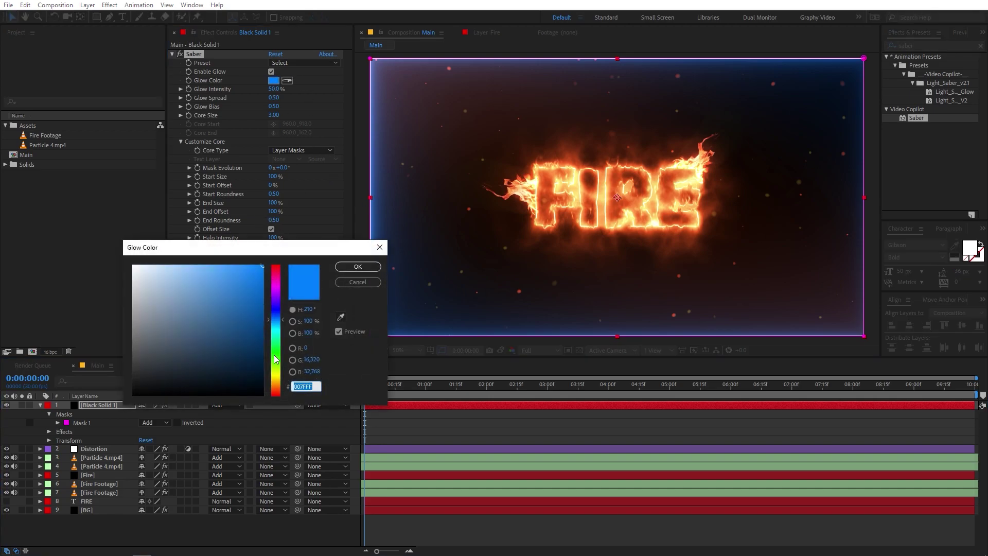
pyautogui.moveTo(276, 319); pyautogui.dragTo(276, 389)
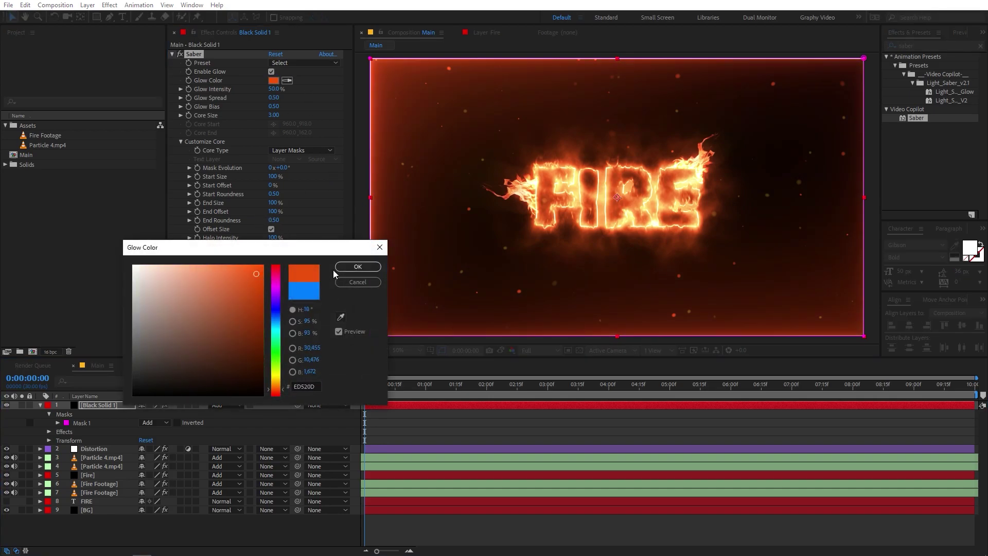
pyautogui.click(356, 267)
pyautogui.click(440, 427)
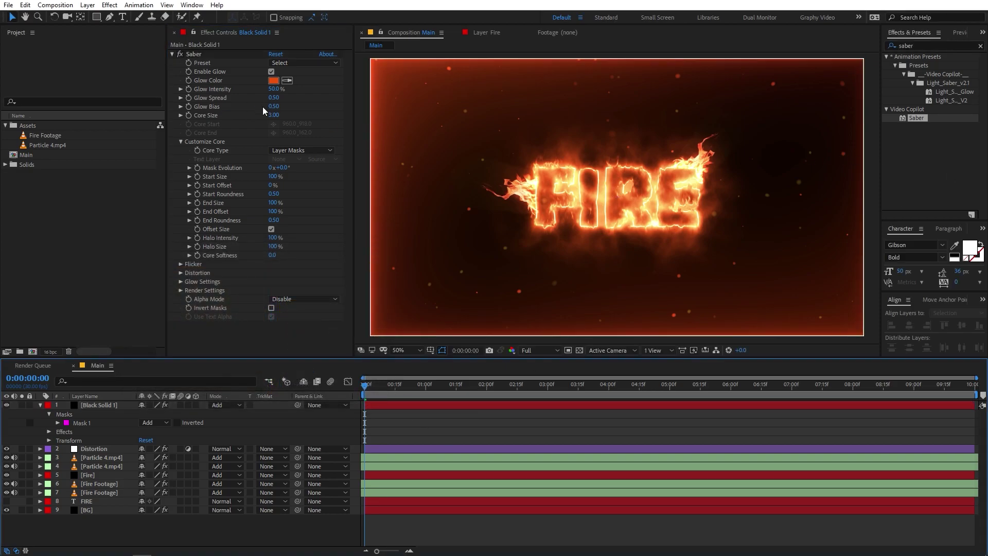
# Apply the Firestorm preset to the Saber effect on Black Solid 1
pyautogui.click(308, 63)
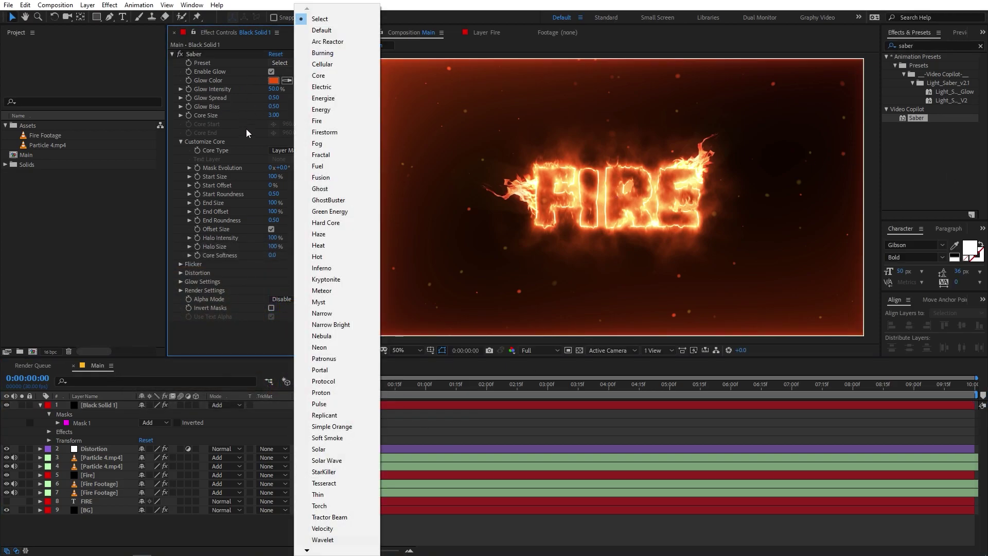
pyautogui.click(328, 131)
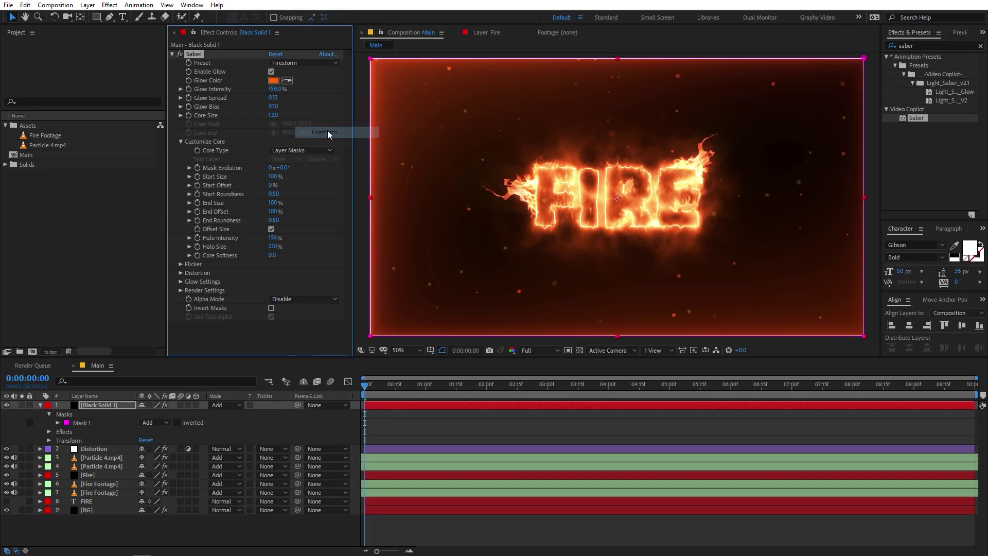
pyautogui.click(501, 431)
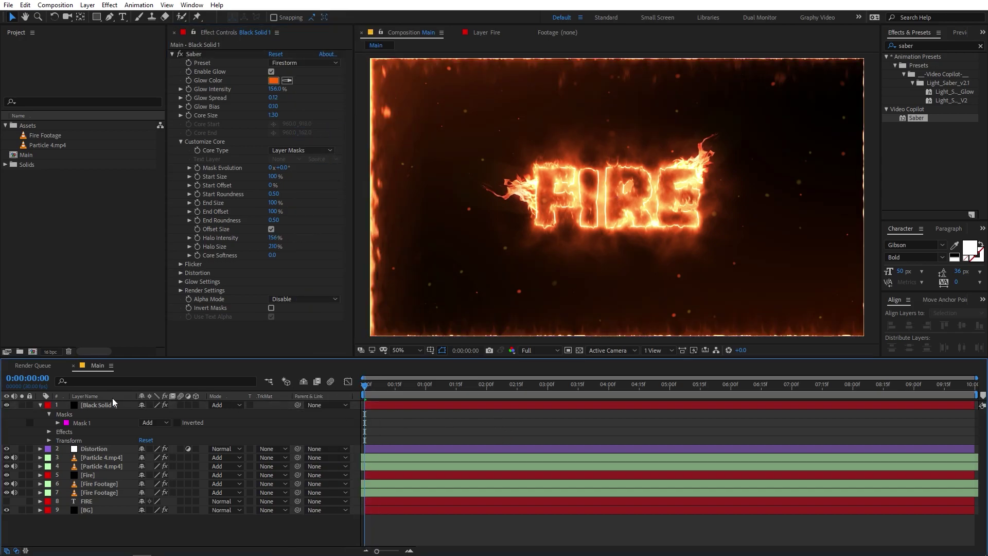
# Scale the Black Solid 1 layer up to 105.3% so its burning border extends past the frame
pyautogui.click(98, 404)
pyautogui.press('s')
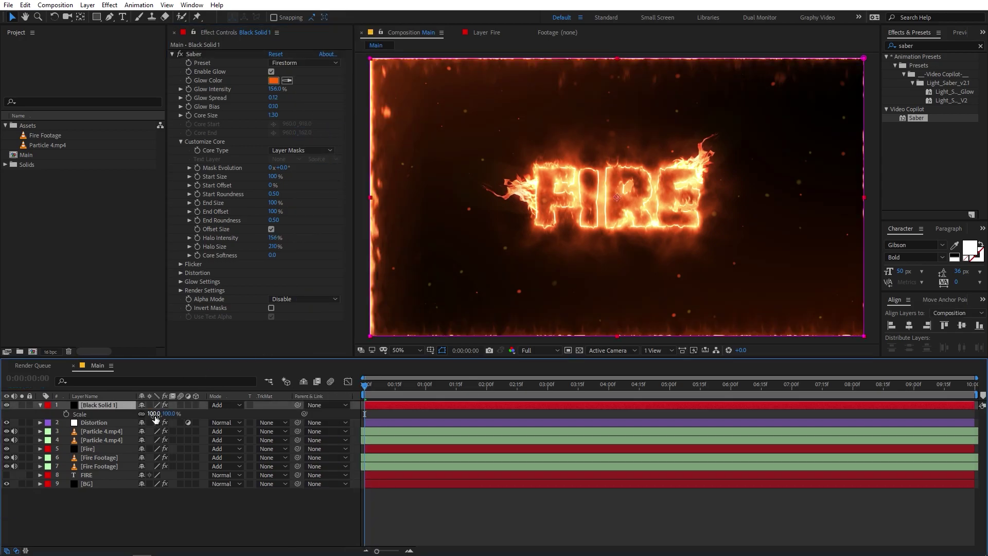
pyautogui.moveTo(161, 413); pyautogui.dragTo(187, 420)
pyautogui.press(',')
pyautogui.press(',')
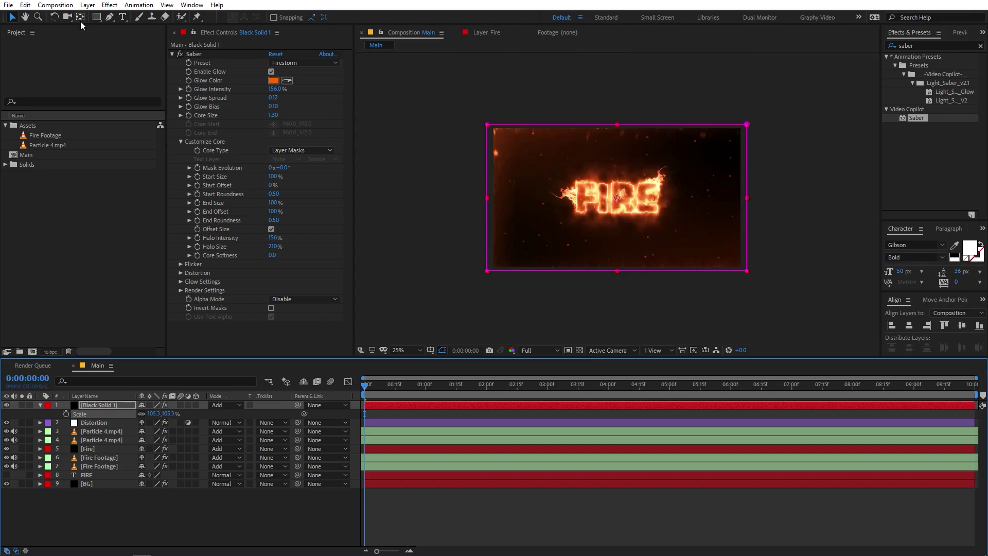
# Activate the Pen tool and select the Black Solid 1 layer for editing its mask points
pyautogui.click(110, 17)
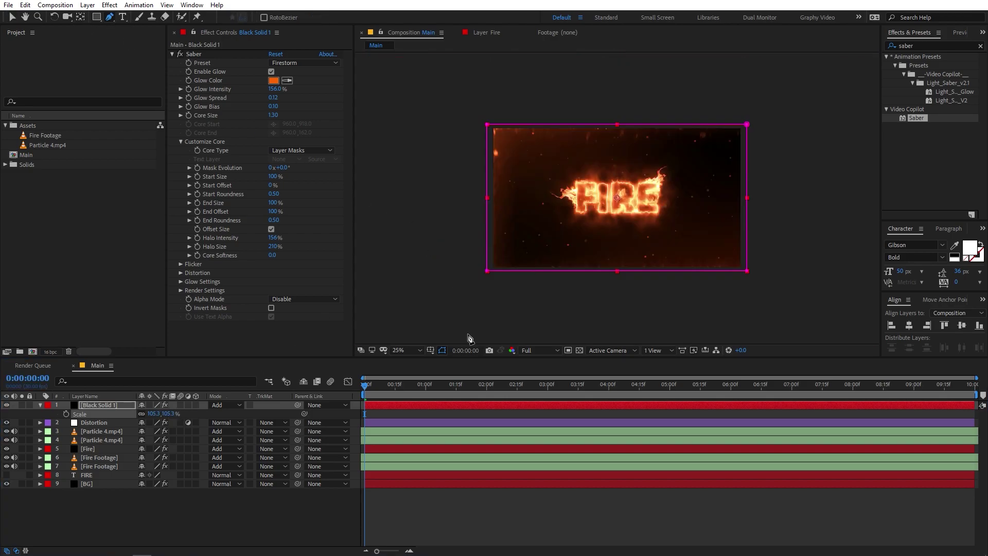
pyautogui.click(479, 414)
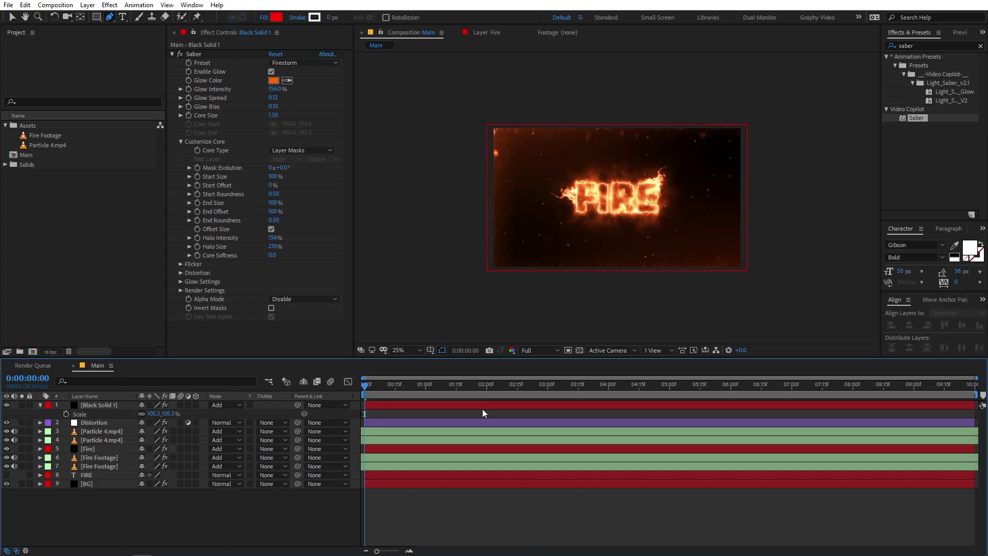
pyautogui.click(484, 406)
pyautogui.click(488, 127)
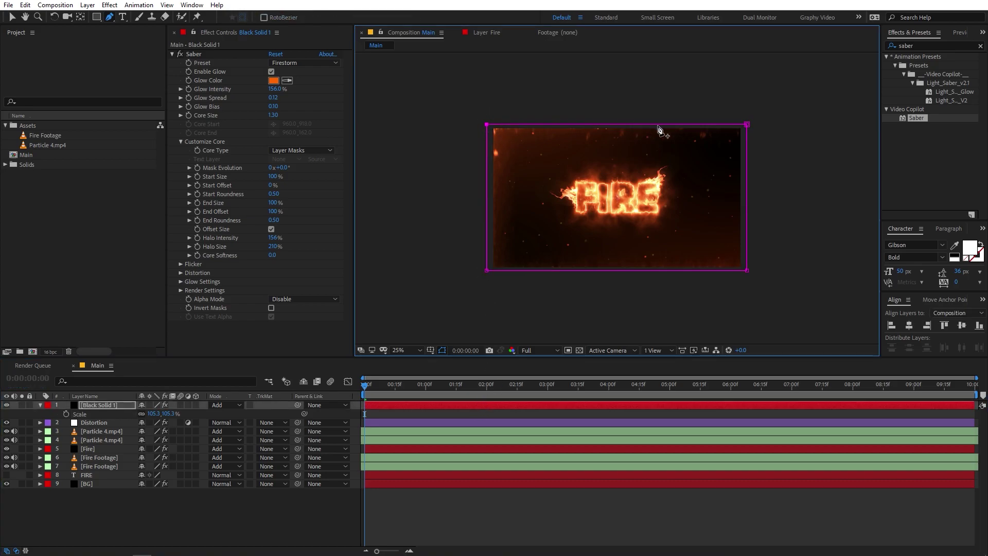
pyautogui.press('Up')
pyautogui.press('Up')
pyautogui.press('Up')
pyautogui.press('Up')
pyautogui.press('Up')
pyautogui.press('Up')
pyautogui.press('Up')
pyautogui.press('Up')
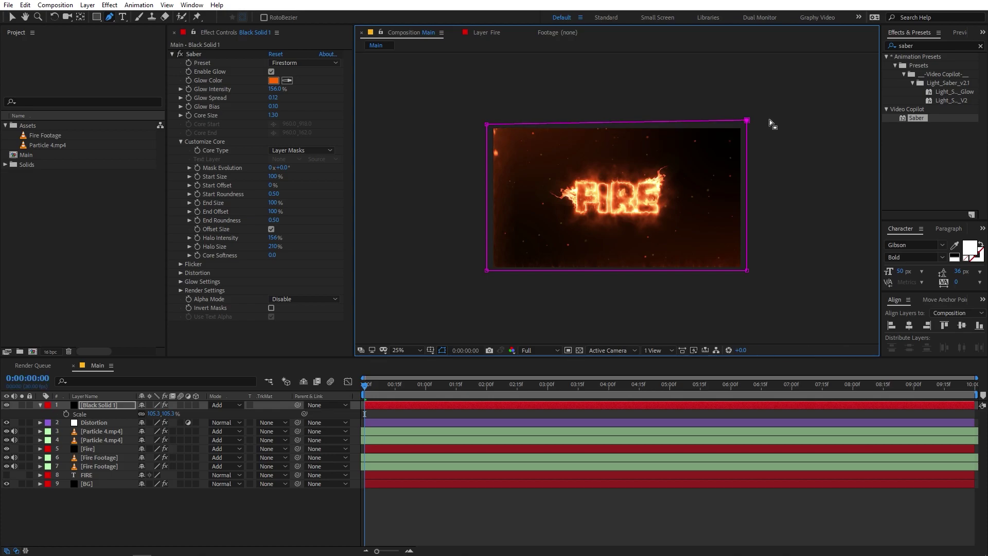
pyautogui.press('Down')
pyautogui.press('Down')
pyautogui.press('Down')
pyautogui.press('Down')
pyautogui.press('Down')
pyautogui.press('Down')
pyautogui.press('Down')
pyautogui.press('Down')
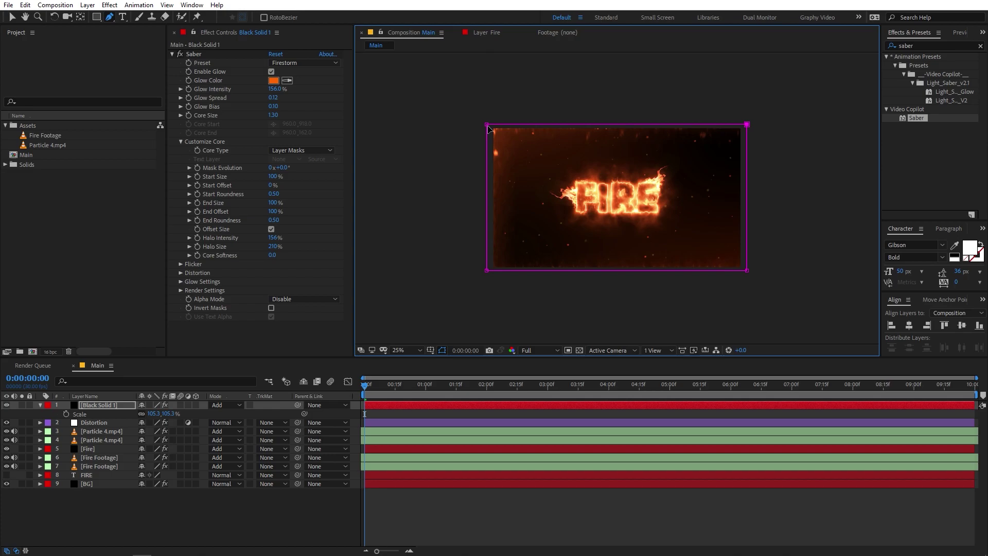
# Nudge the Black Solid 1 mask's upper edge slightly up and its lower edge slightly down, away from the frame
pyautogui.press('Up')
pyautogui.press('Up')
pyautogui.press('Up')
pyautogui.press('Up')
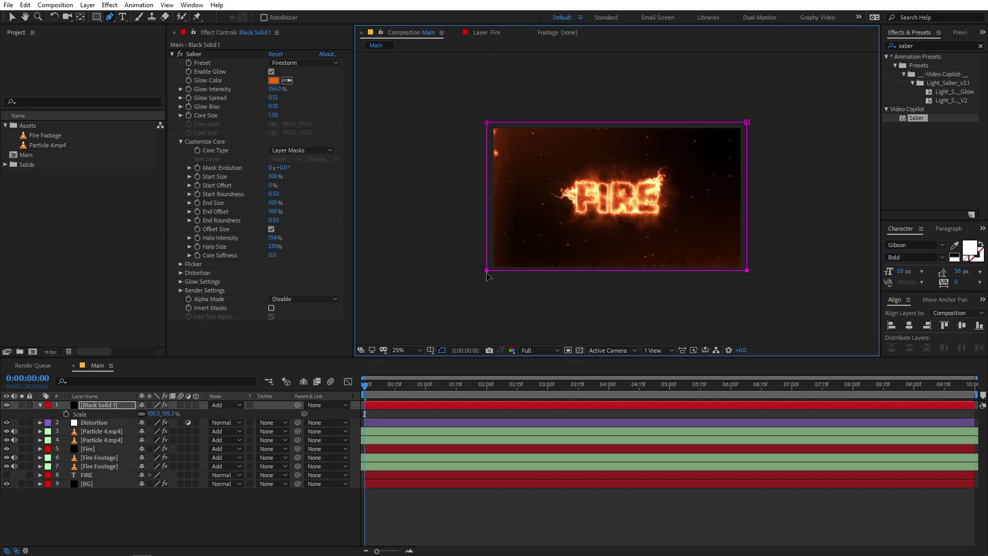
pyautogui.press('Down')
pyautogui.press('Down')
pyautogui.press('Down')
pyautogui.press('Down')
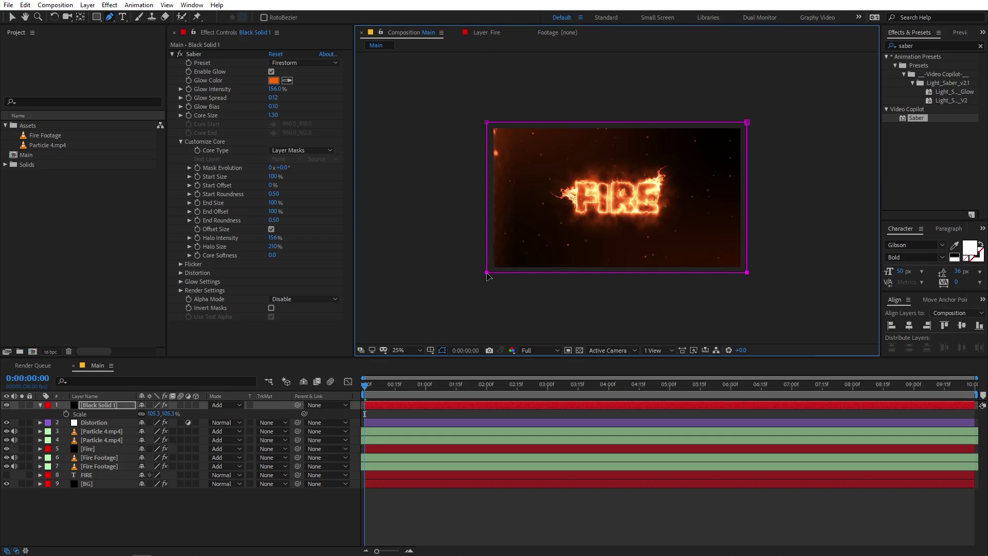
# Nudge the Black Solid 1 mask's right edge slightly inward toward the frame
pyautogui.click(738, 418)
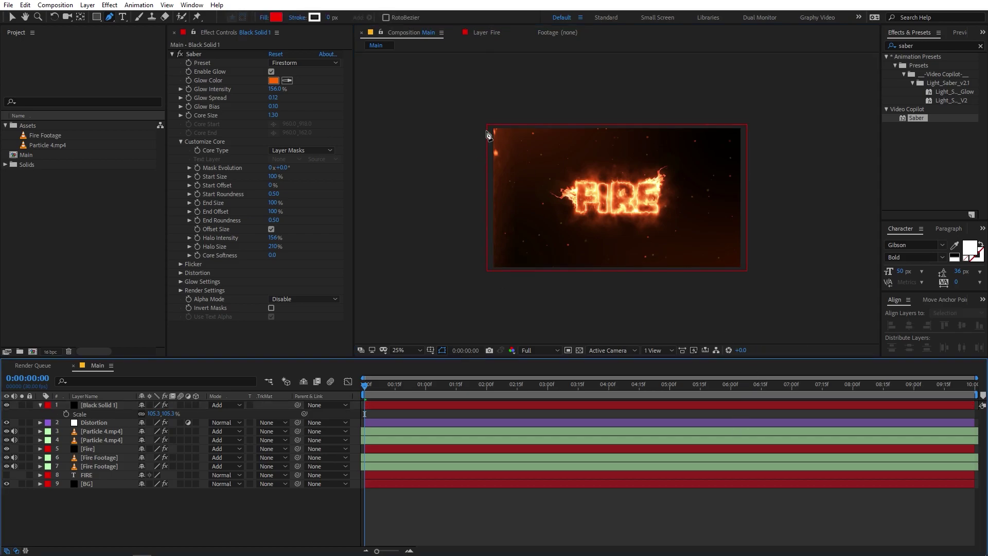
pyautogui.press('.')
pyautogui.moveTo(509, 183); pyautogui.dragTo(599, 203)
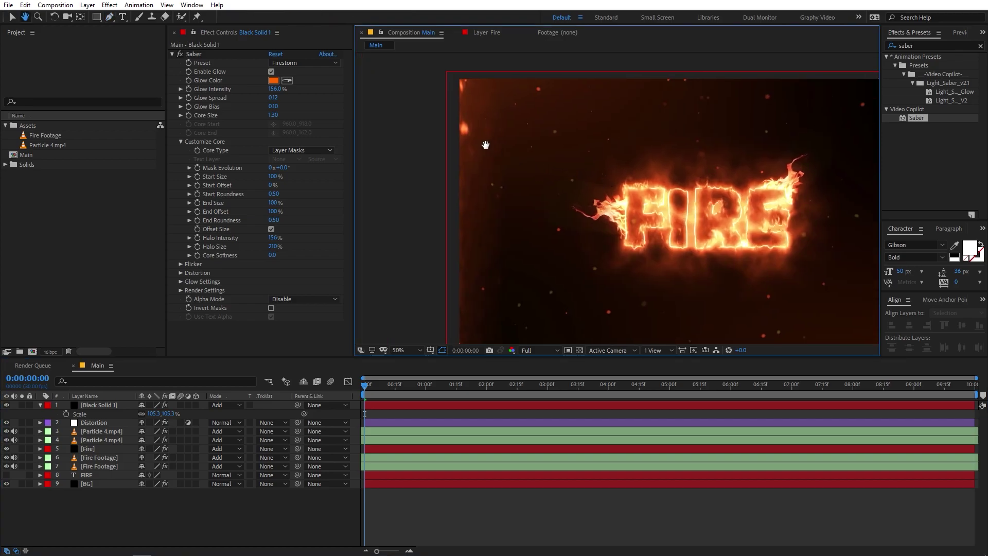
pyautogui.moveTo(690, 201); pyautogui.dragTo(629, 137)
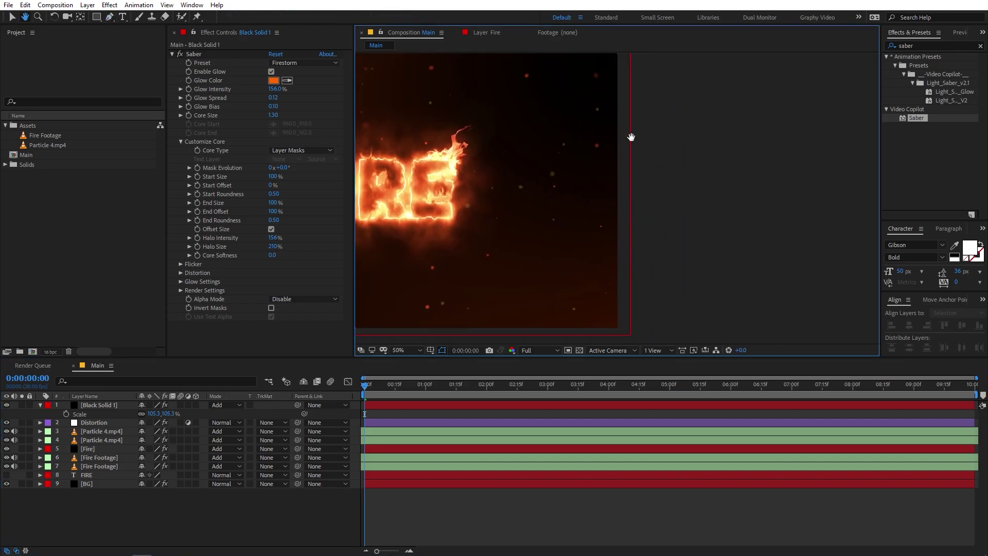
pyautogui.press(',')
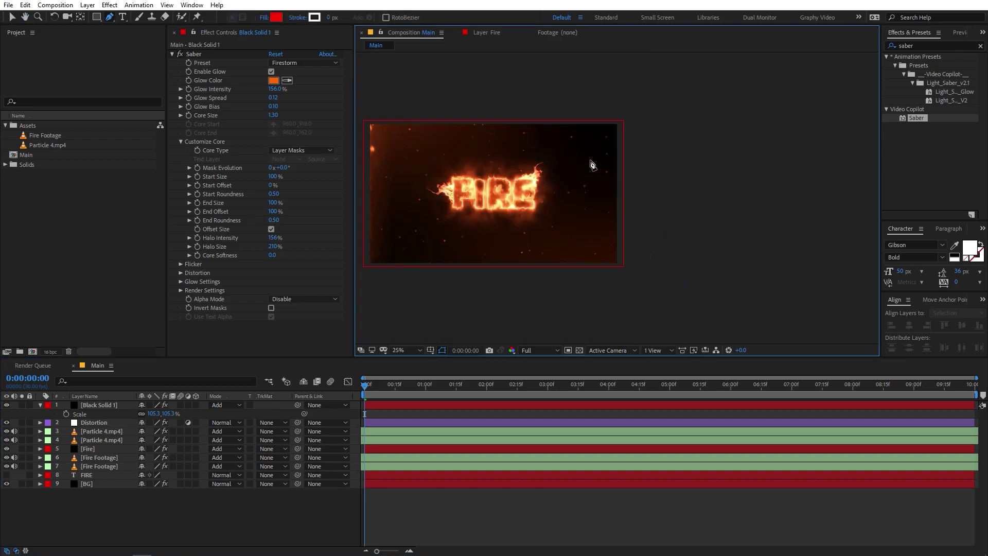
pyautogui.click(577, 407)
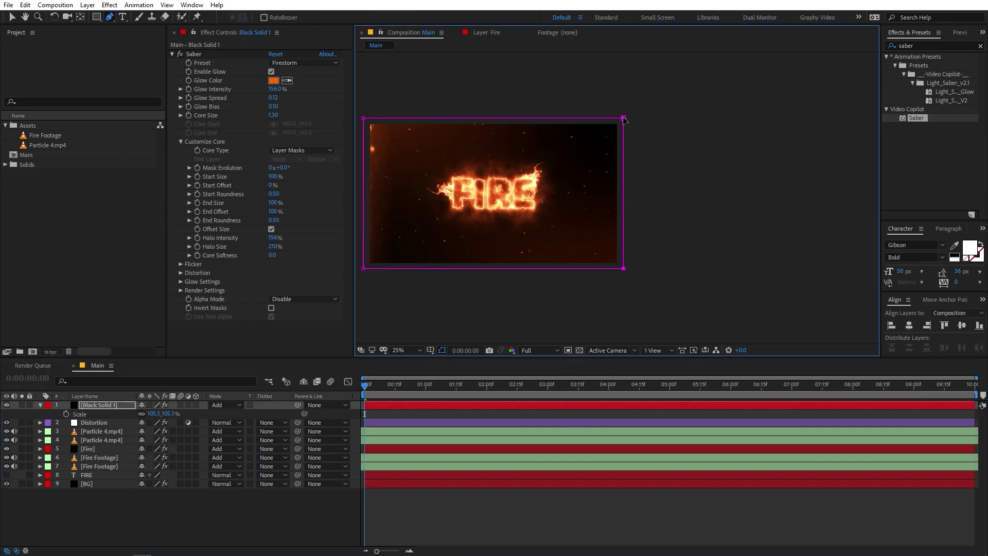
pyautogui.moveTo(622, 117); pyautogui.dragTo(624, 119)
pyautogui.press('/')
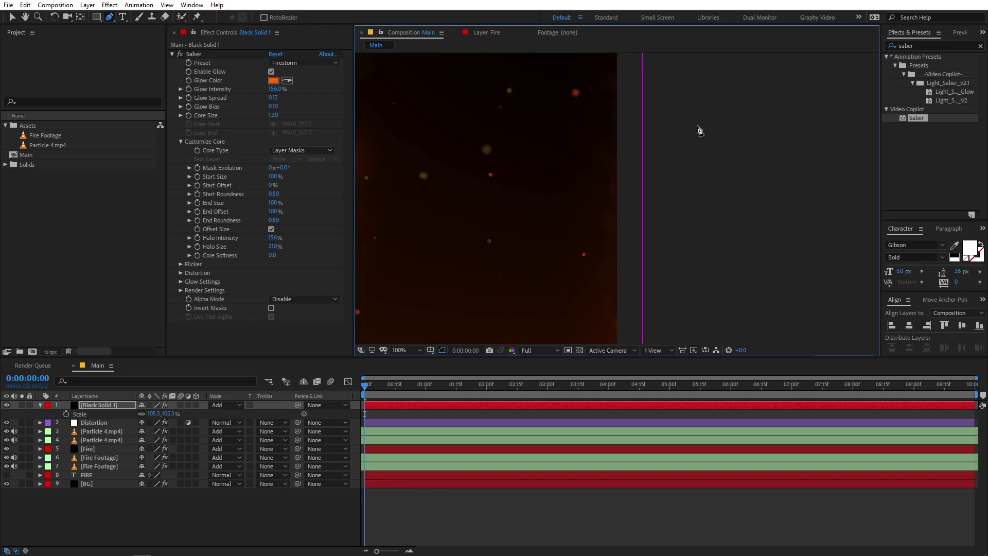
pyautogui.press(',')
pyautogui.press(',')
pyautogui.press(',')
pyautogui.press(',')
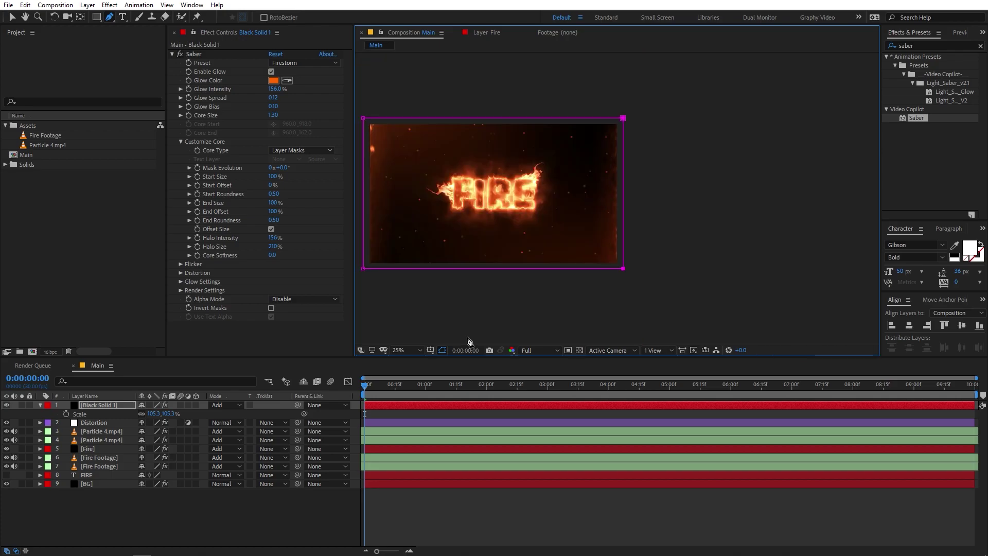
# Fit the whole composition in the viewer and play a preview to check the burning border
pyautogui.click(405, 349)
pyautogui.click(414, 379)
pyautogui.press('space')
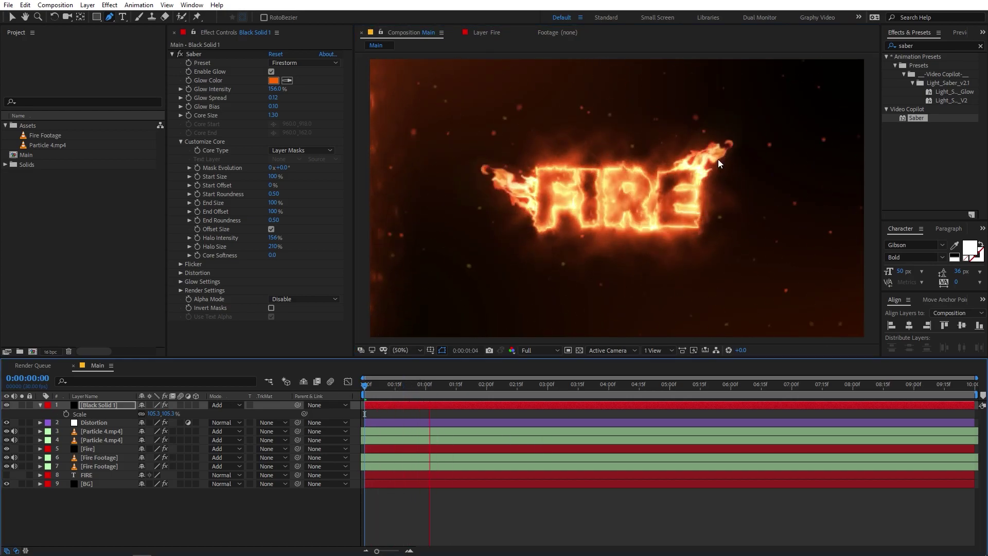
pyautogui.press(',')
pyautogui.press('space')
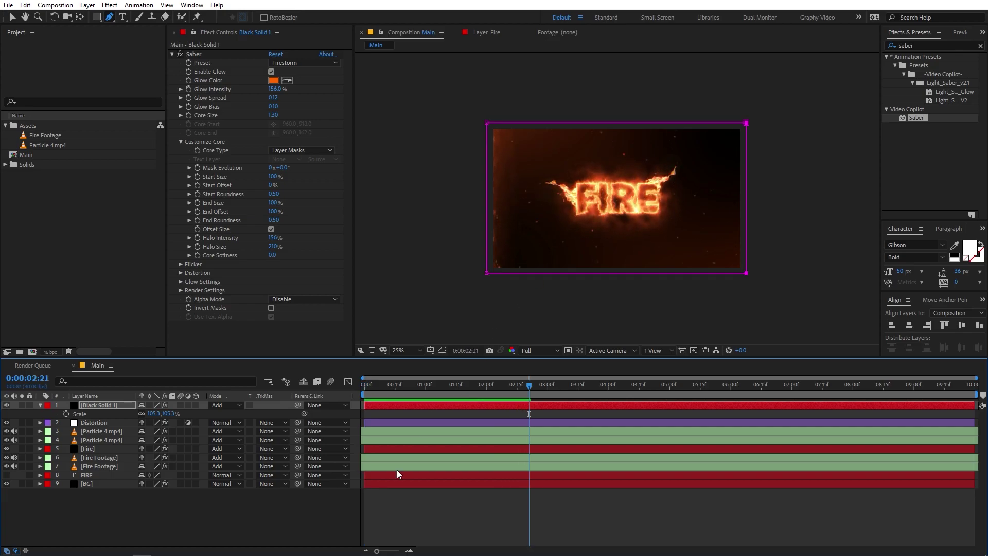
# Unlink the Black Solid 1 layer's scale proportions, set its horizontal scale to 108.4%, and preview the border
pyautogui.click(417, 403)
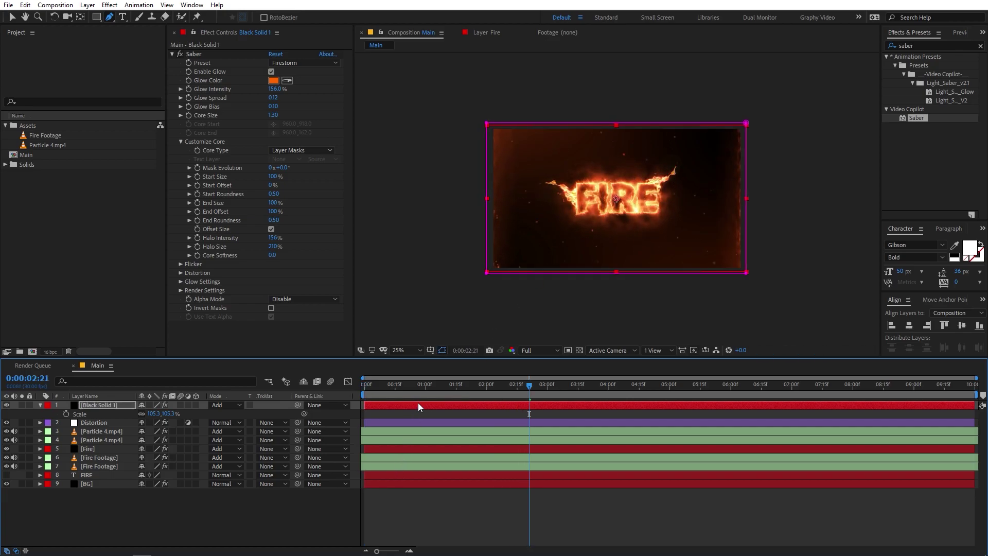
pyautogui.click(137, 412)
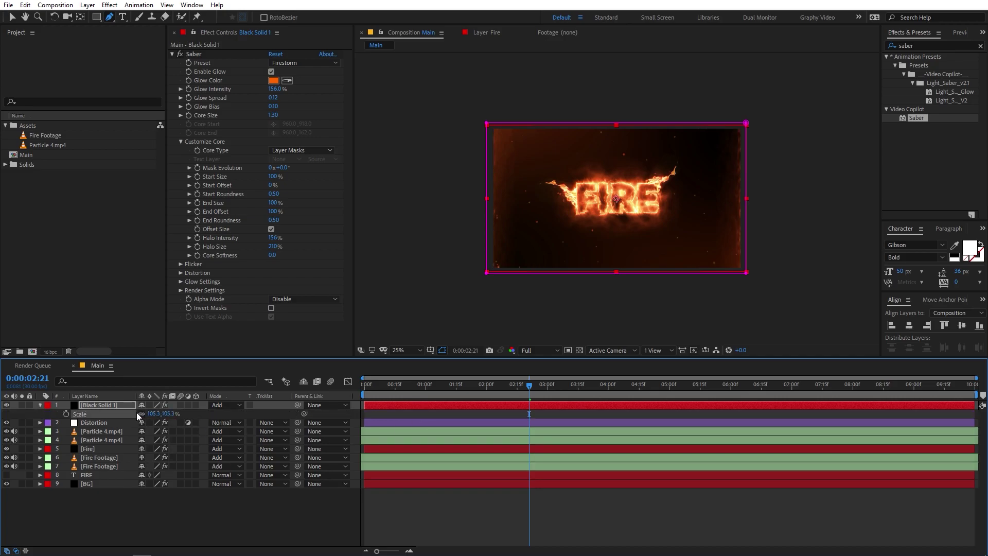
pyautogui.click(141, 413)
pyautogui.moveTo(153, 414); pyautogui.dragTo(179, 420)
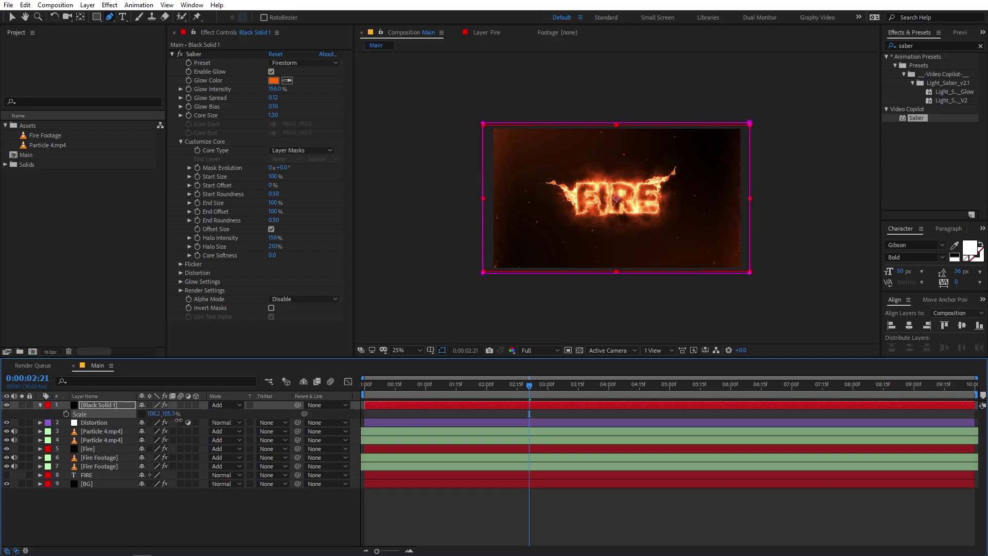
pyautogui.press('.')
pyautogui.moveTo(426, 152); pyautogui.dragTo(518, 215)
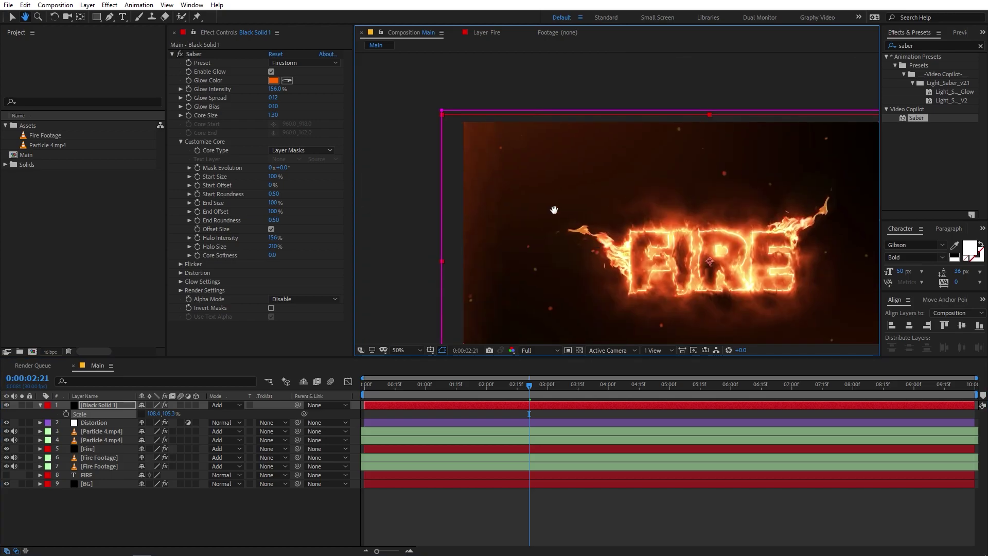
pyautogui.press('.')
pyautogui.moveTo(469, 172); pyautogui.dragTo(604, 221)
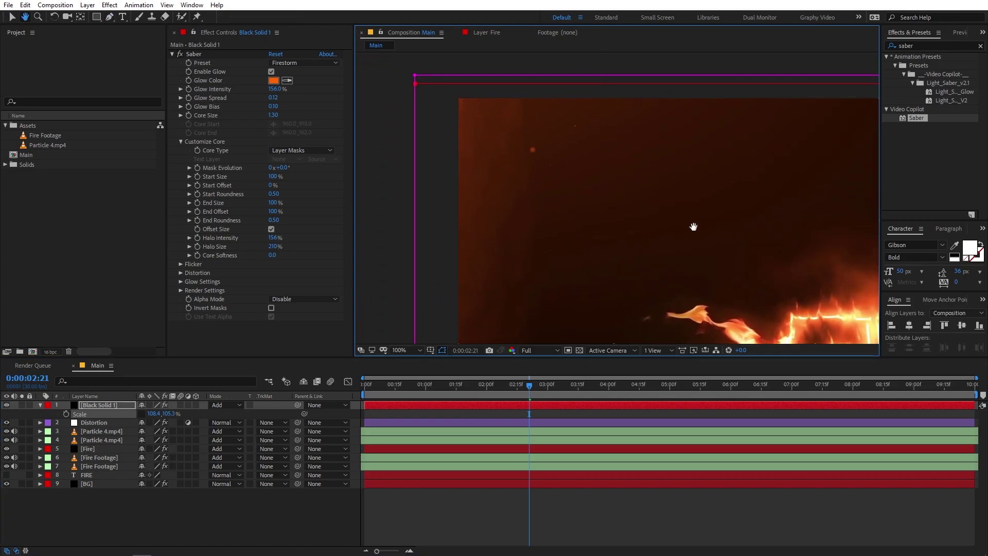
pyautogui.moveTo(692, 225); pyautogui.dragTo(667, 181)
pyautogui.press(',')
pyautogui.moveTo(741, 218); pyautogui.dragTo(686, 168)
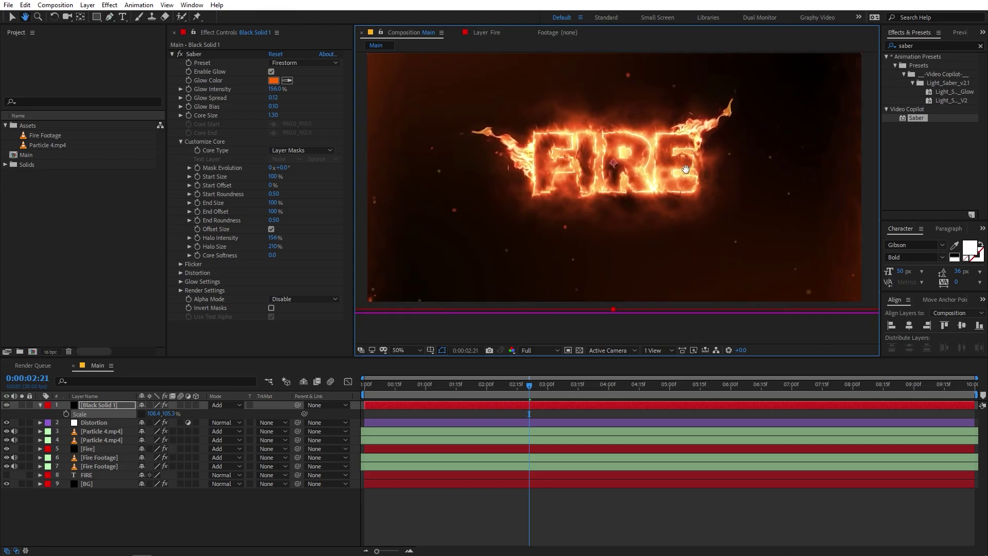
pyautogui.press('g')
pyautogui.press('space')
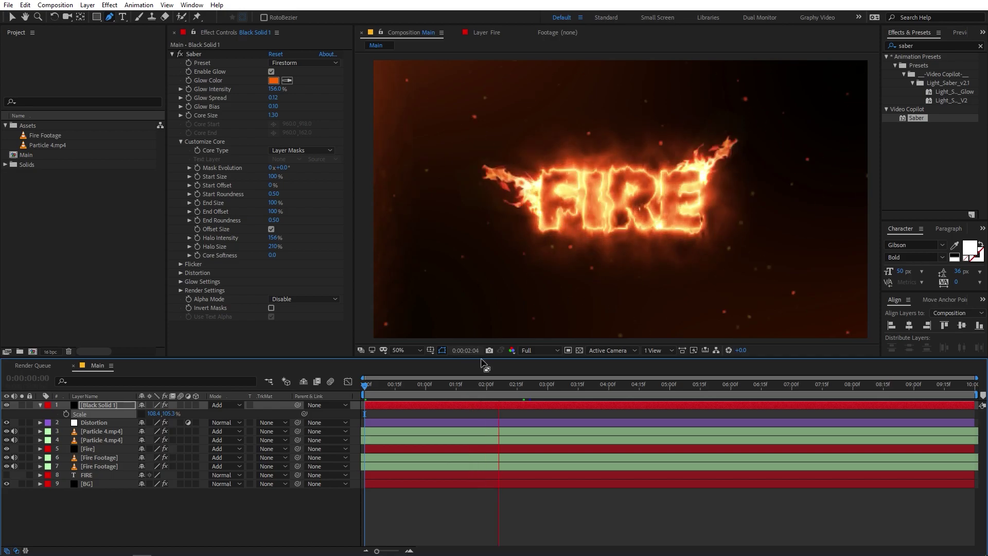
pyautogui.press('space')
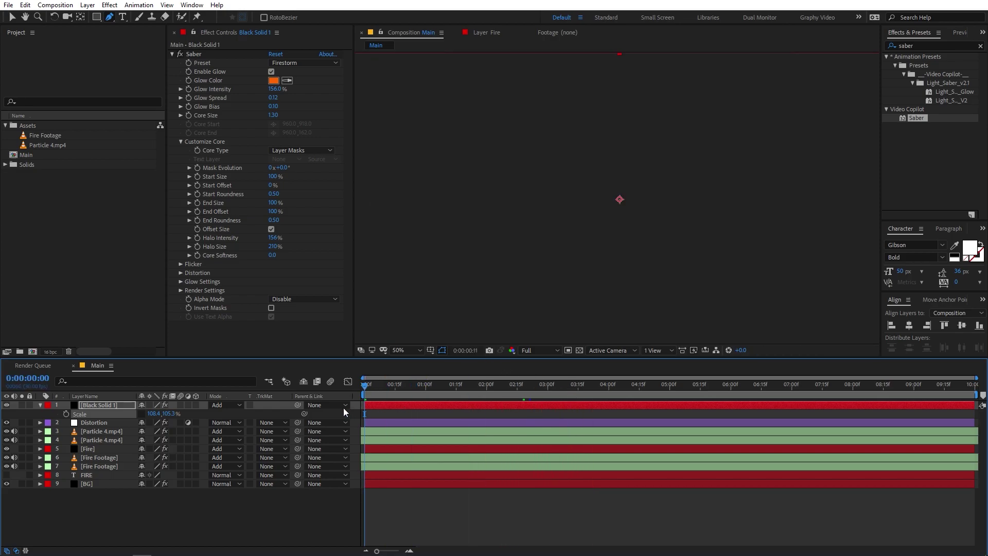
# Create a new adjustment layer above all layers and apply the Curves effect to it
pyautogui.rightClick(257, 512)
pyautogui.moveTo(234, 409)
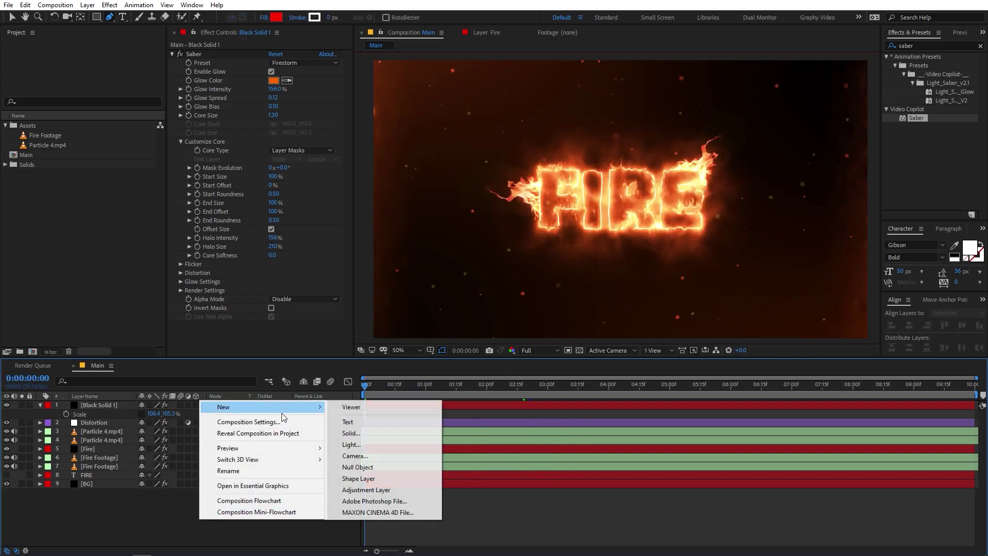
pyautogui.click(364, 489)
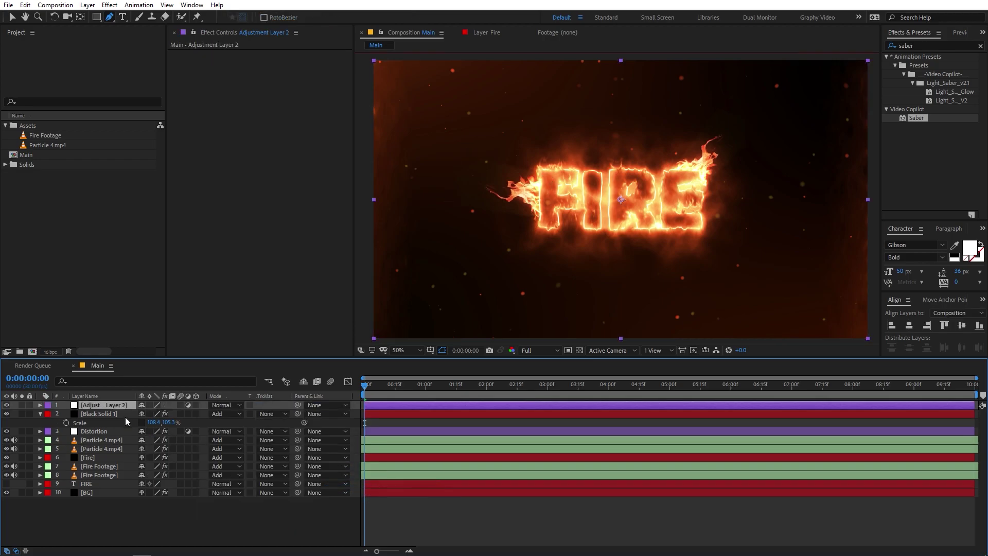
pyautogui.click(914, 46)
pyautogui.write('c')
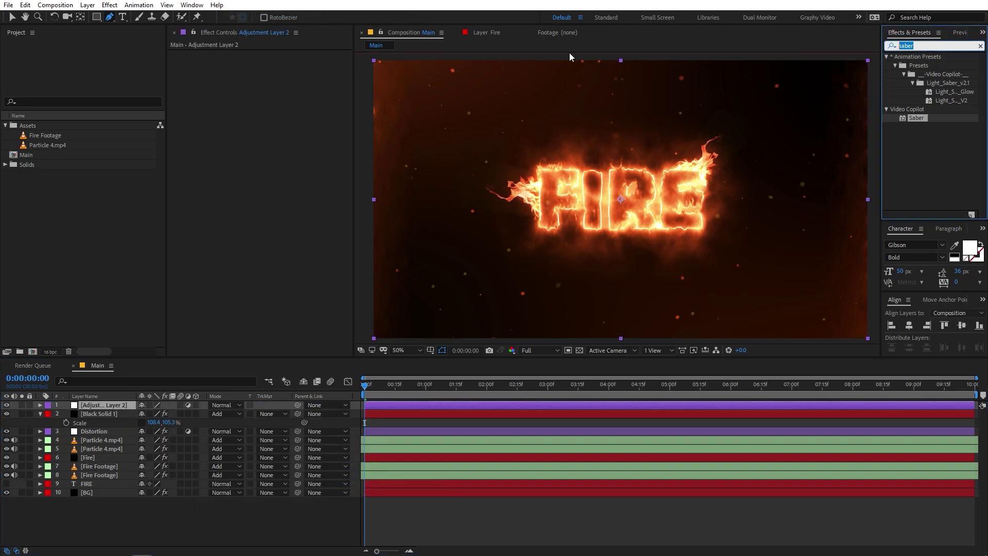
pyautogui.write('ur')
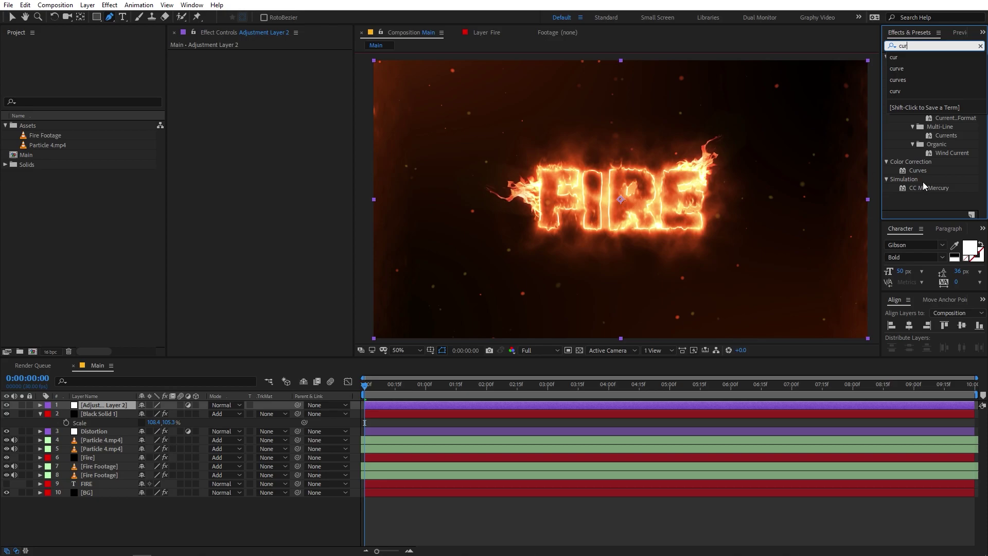
pyautogui.moveTo(918, 171); pyautogui.dragTo(128, 409)
# Shape the adjustment layer's RGB curve into a slight S for more contrast and preview the result
pyautogui.click(283, 138)
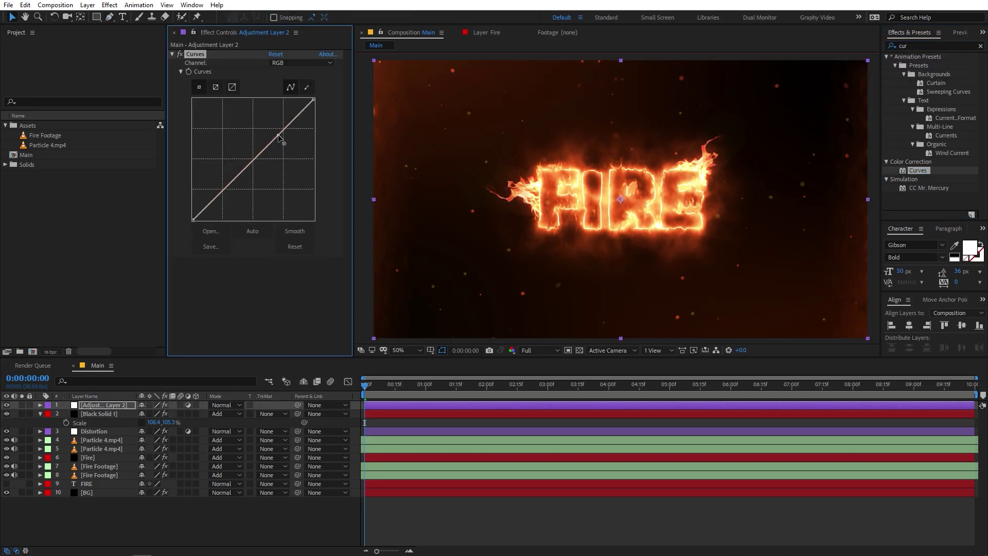
pyautogui.moveTo(225, 182); pyautogui.dragTo(232, 181)
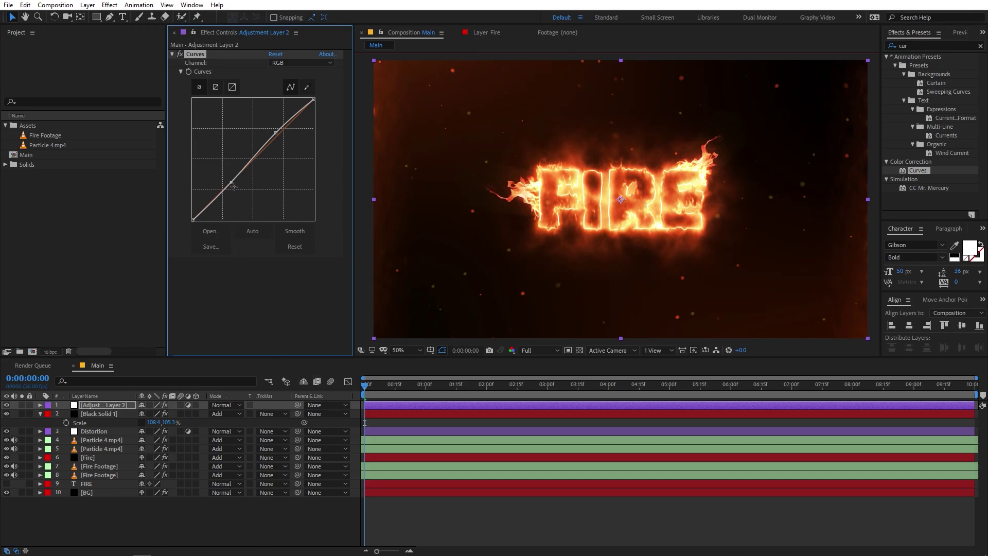
pyautogui.moveTo(230, 182); pyautogui.dragTo(231, 183)
pyautogui.click(481, 414)
pyautogui.scroll(-1, 600, 178)
pyautogui.scroll(1, 599, 177)
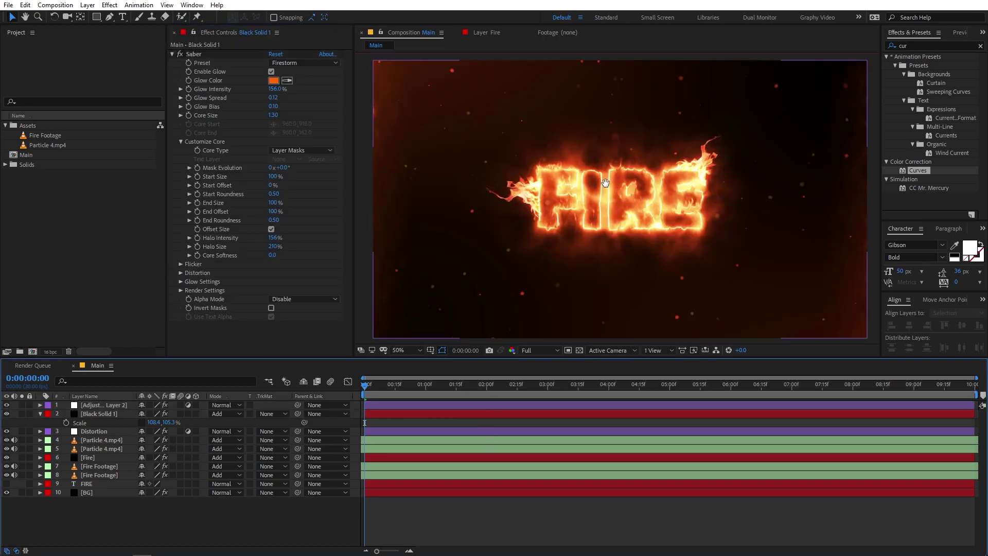
pyautogui.press('space')
pyautogui.press('space')
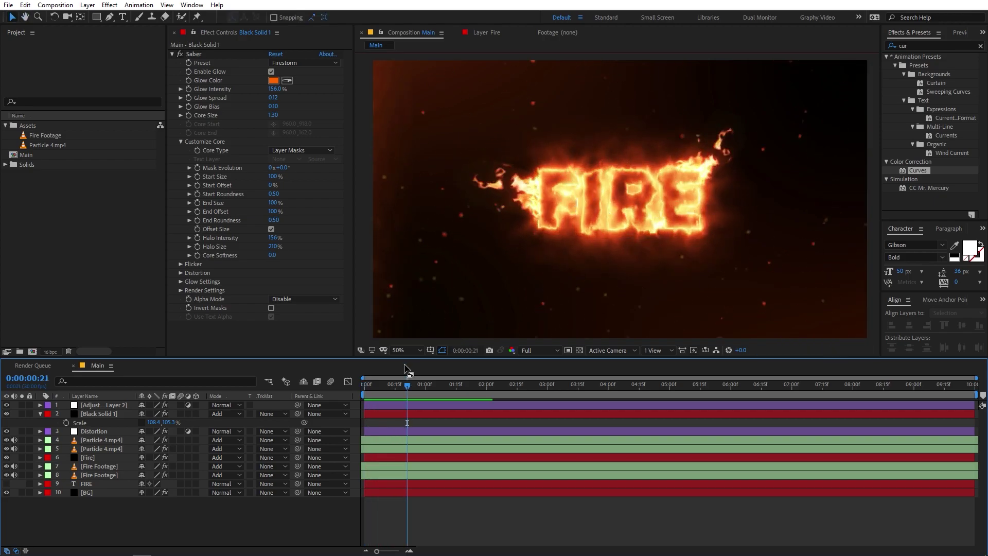
# Turn on the visibility of the FIRE text layer
pyautogui.click(93, 458)
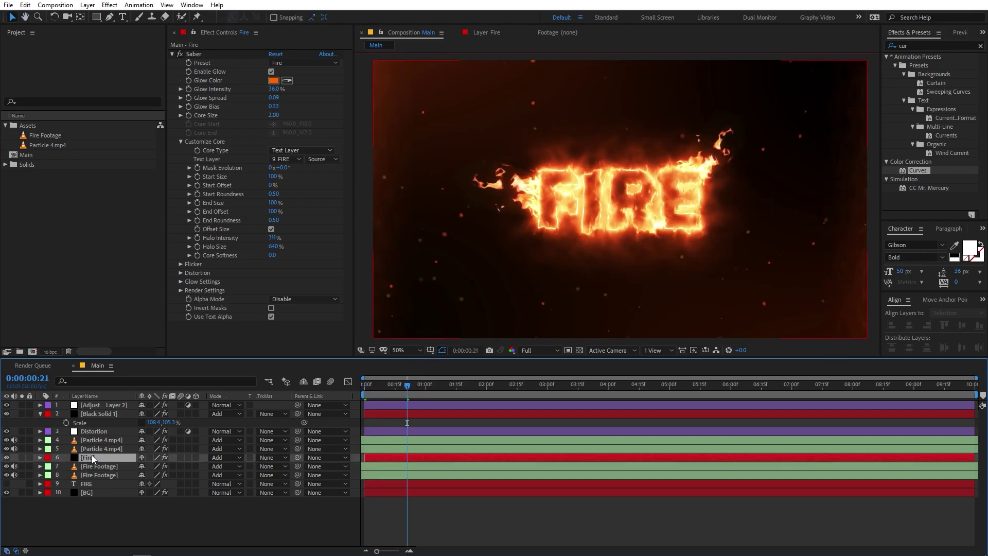
pyautogui.click(83, 486)
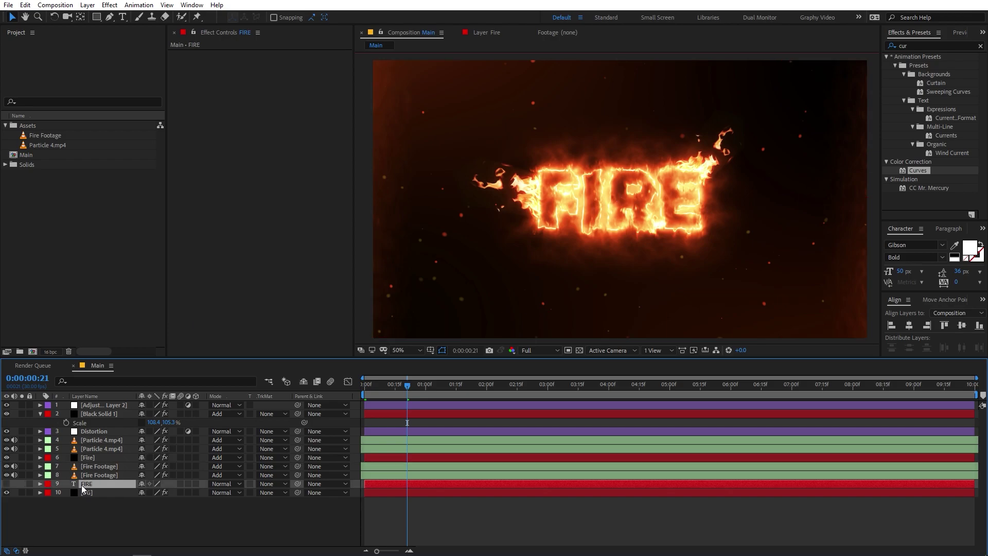
pyautogui.click(7, 484)
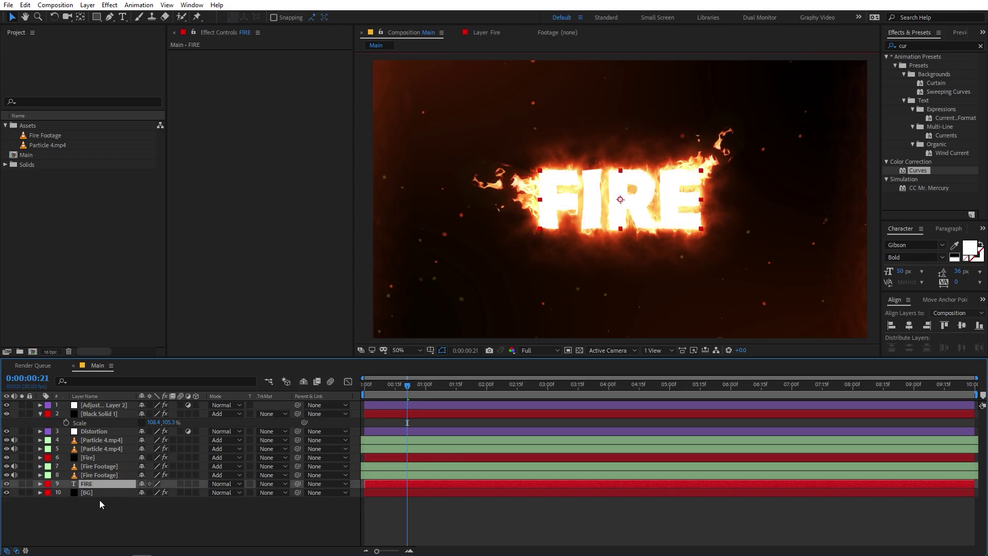
# Try lowering the FIRE text layer's opacity to 11%, preview it, and undo the opacity change
pyautogui.press('t')
pyautogui.moveTo(142, 493); pyautogui.dragTo(109, 501)
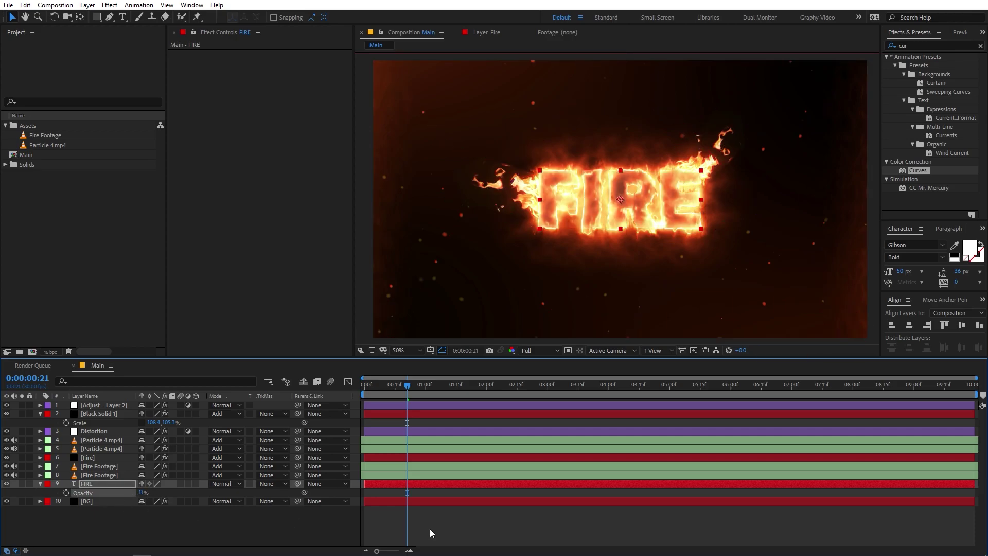
pyautogui.click(511, 520)
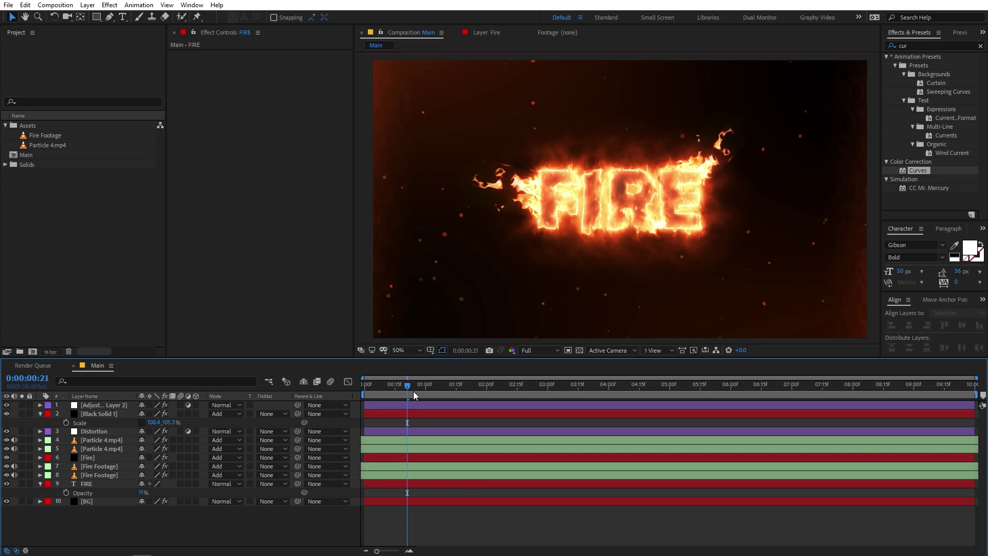
pyautogui.press('space')
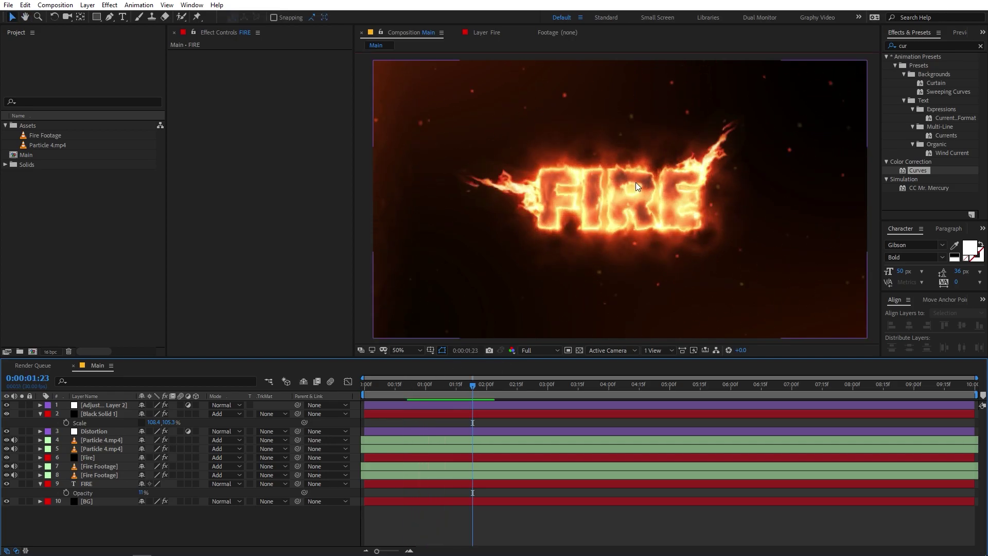
pyautogui.press('space')
pyautogui.hotkey('ctrl', 'z')
pyautogui.hotkey('ctrl', 'z')
pyautogui.hotkey('ctrl', 'z')
# Apply the Fill effect to the FIRE text layer and sample a dark brown fill color from the composition background
pyautogui.hotkey('ctrl', '5')
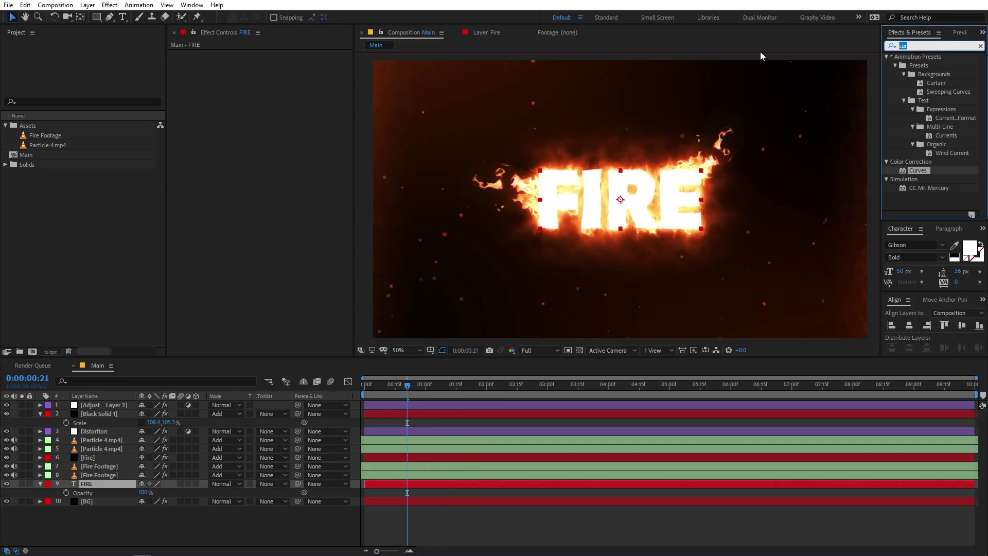
pyautogui.write('fil')
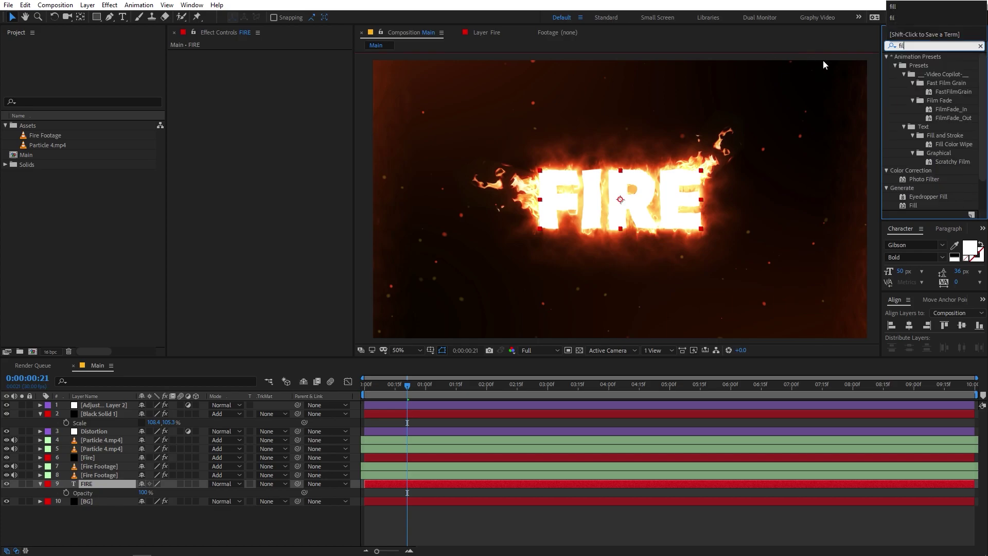
pyautogui.moveTo(912, 205); pyautogui.dragTo(109, 484)
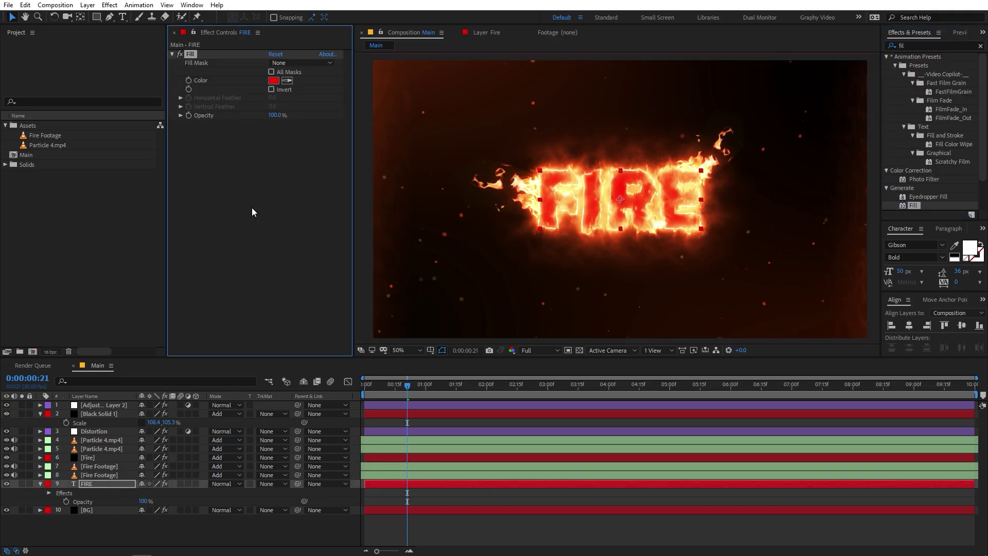
pyautogui.click(287, 80)
pyautogui.click(586, 119)
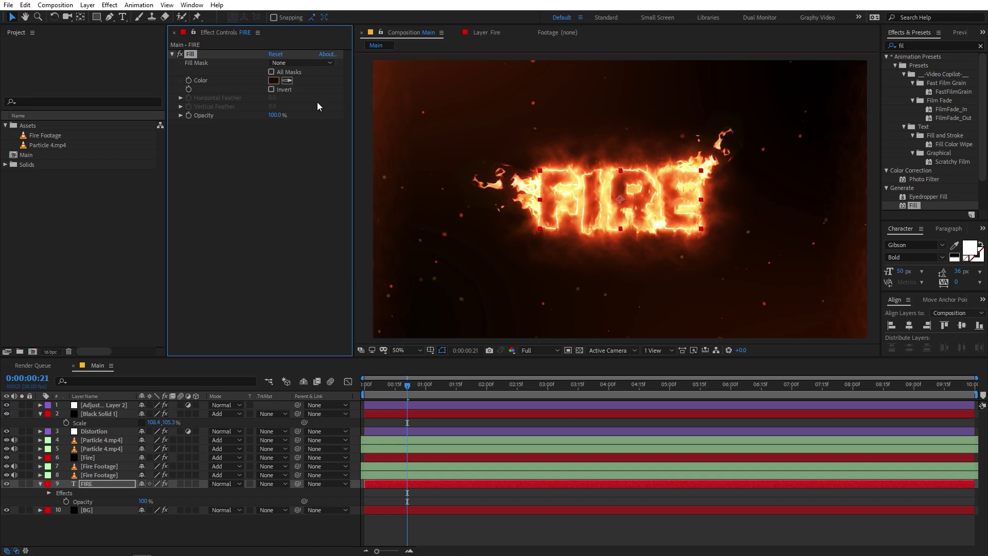
# Deselect the text layer and preview the composition to check the dark-filled burning text in motion
pyautogui.click(535, 526)
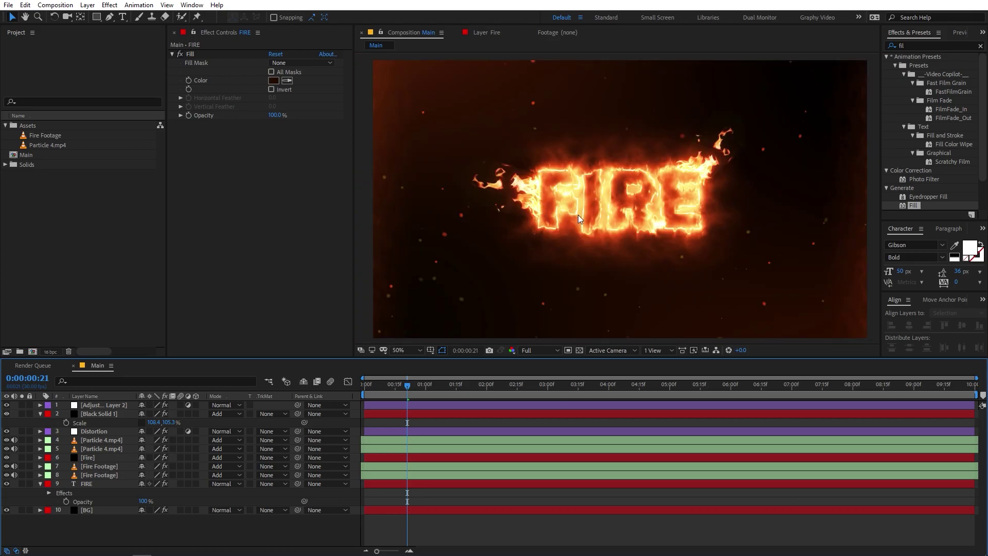
pyautogui.press(',')
pyautogui.press('space')
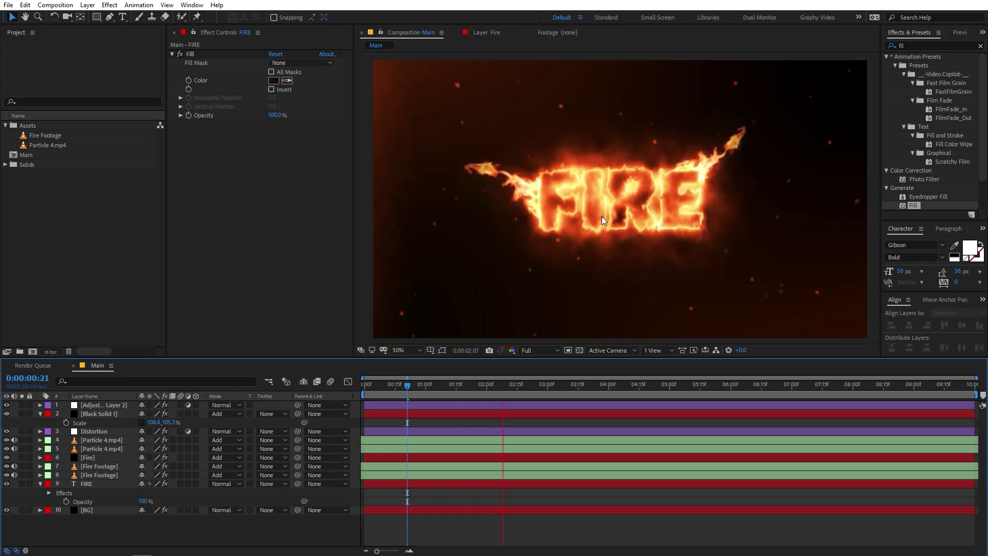
# Replace the wording of the FIRE text layer with TEXT and return to the Selection tool
pyautogui.doubleClick(99, 484)
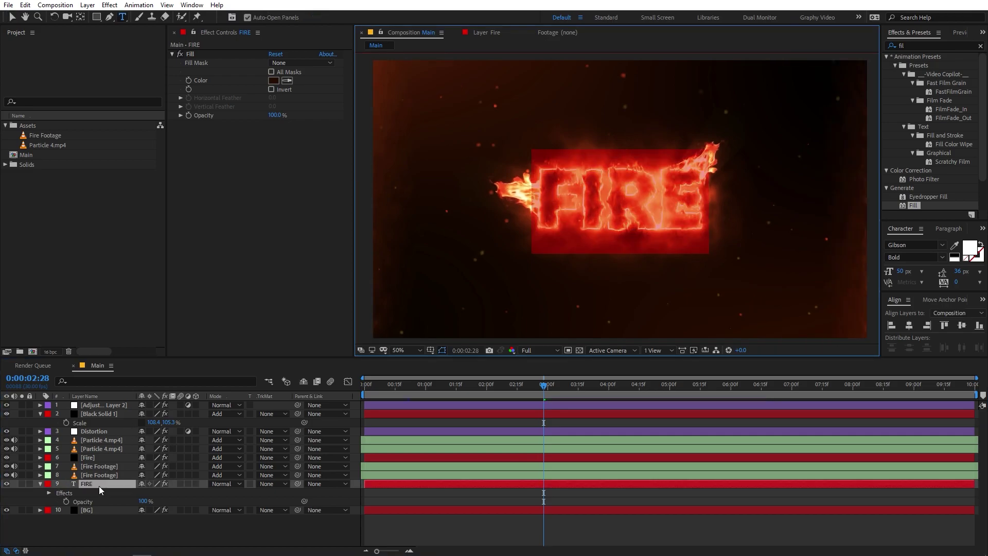
pyautogui.write('TEXT')
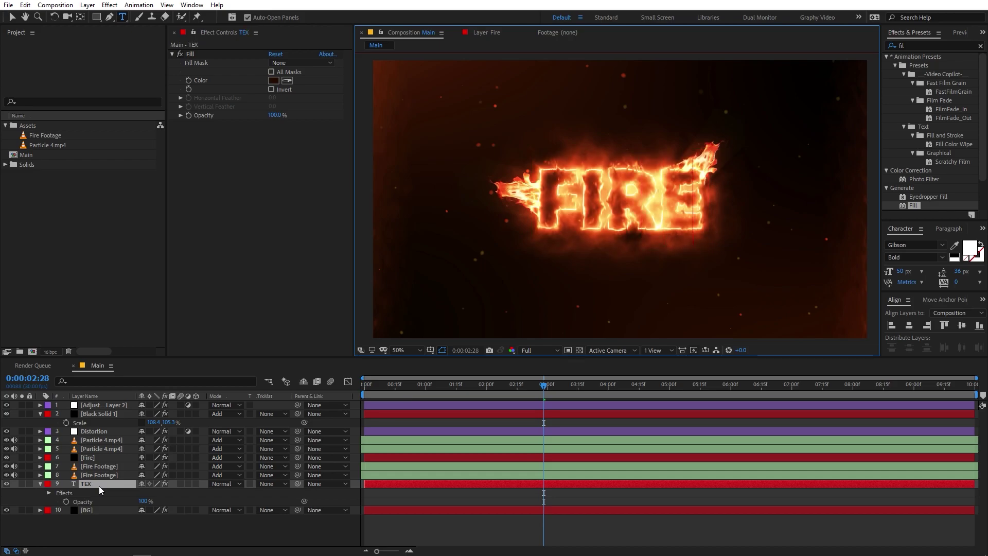
pyautogui.click(633, 537)
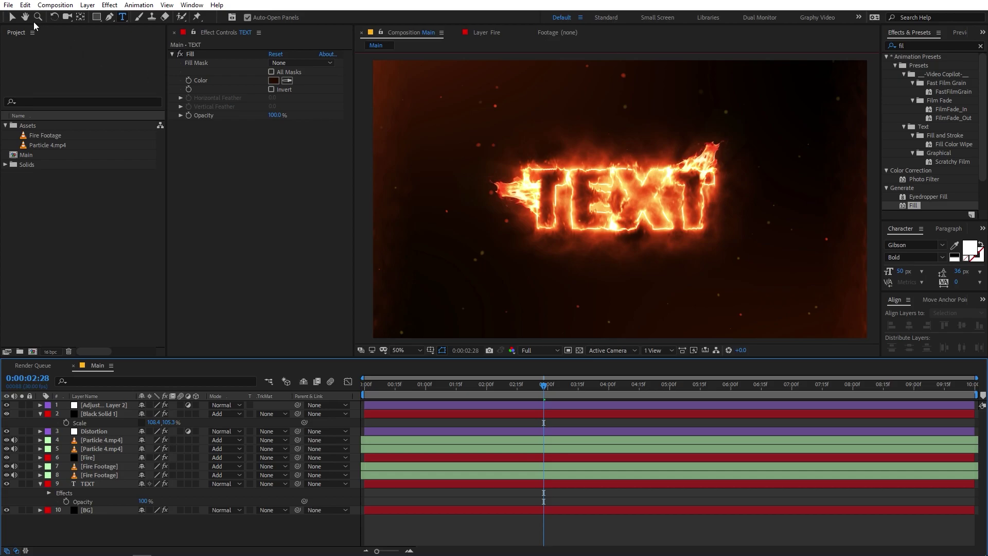
pyautogui.click(12, 17)
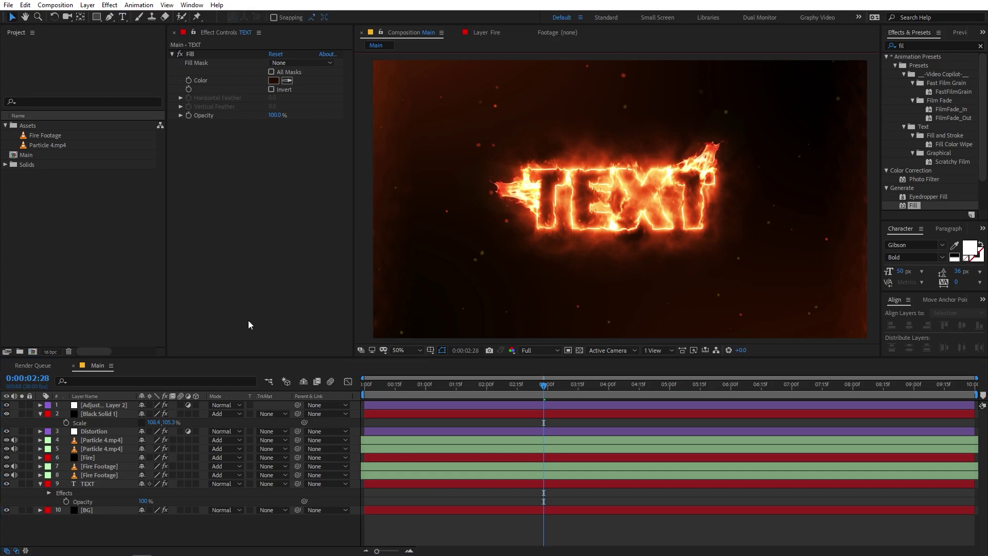
# With no layer selected, preview the composition from its first frame to check the fire effect on the new wording
pyautogui.click(100, 465)
pyautogui.press('F2')
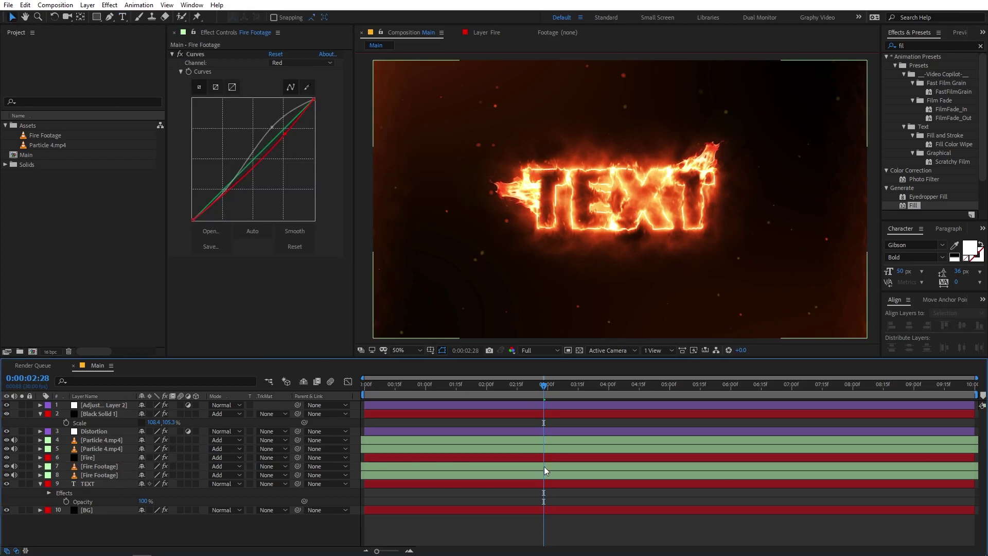
pyautogui.press('Home')
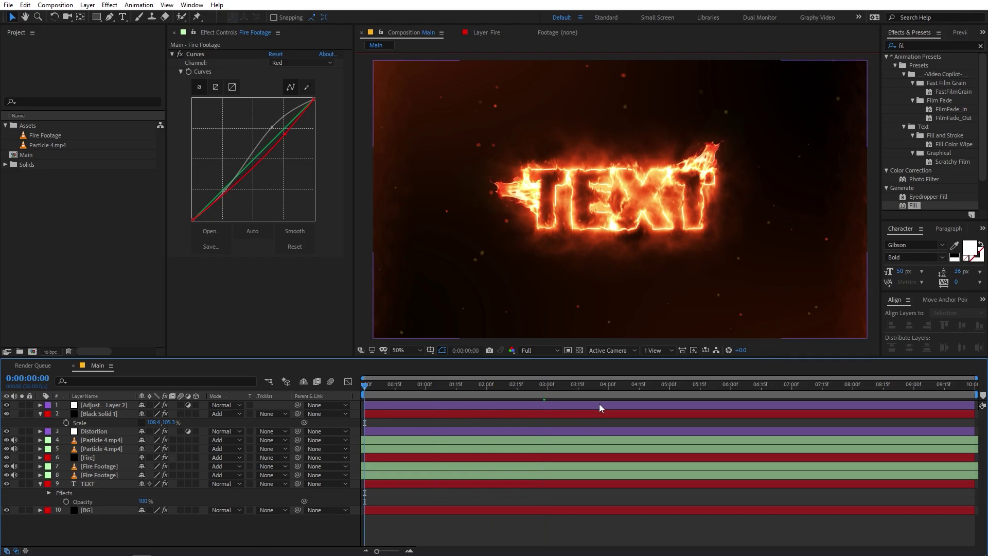
pyautogui.press('space')
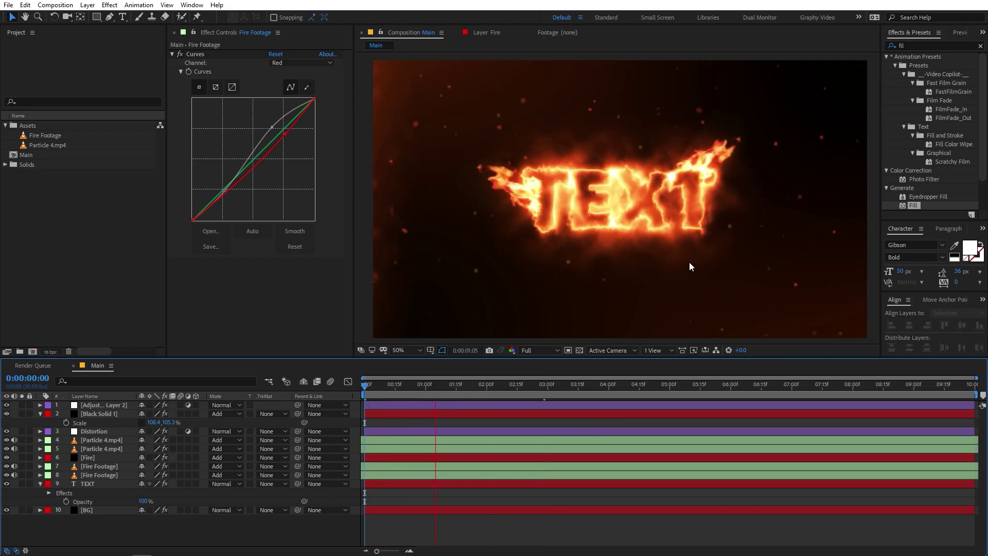